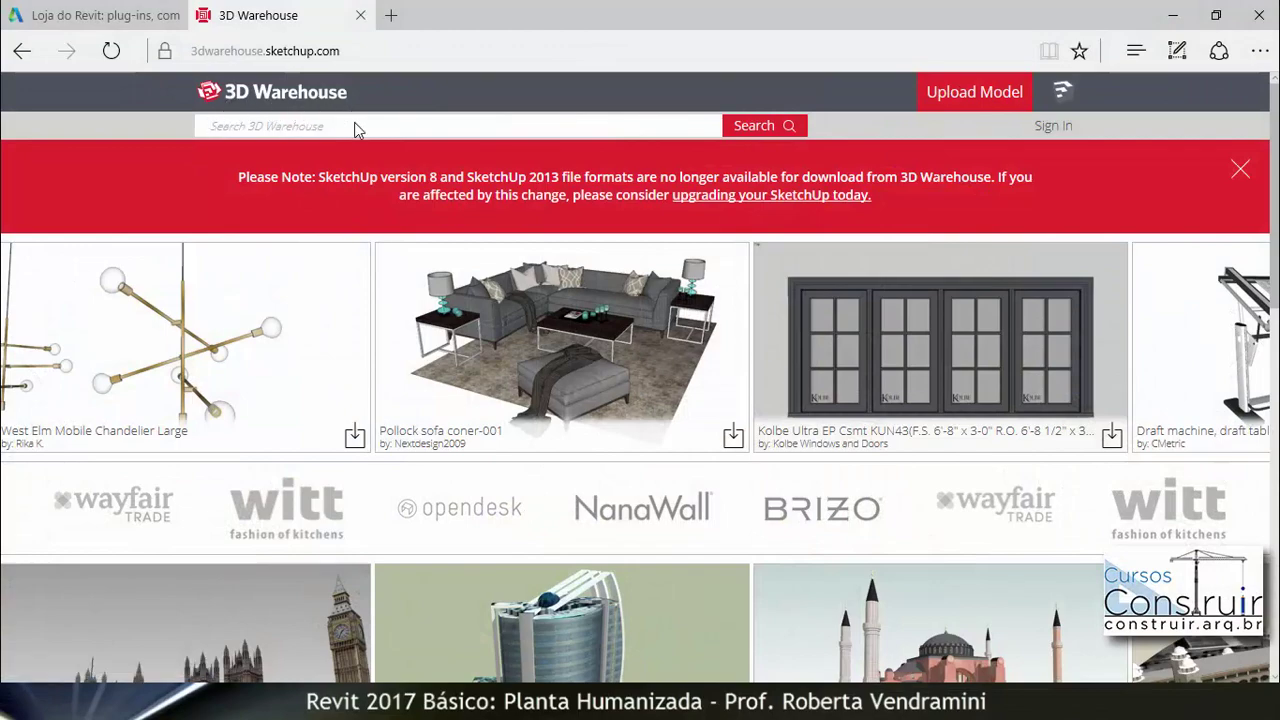
Step: Search 3D Warehouse for 'sofa' models
{"action": "scroll", "coordinate": [670, 467], "scroll_direction": "down", "scroll_amount": 1}
{"action": "scroll", "coordinate": [670, 467], "scroll_direction": "down", "scroll_amount": 3}
{"action": "scroll", "coordinate": [670, 467], "scroll_direction": "down", "scroll_amount": 3}
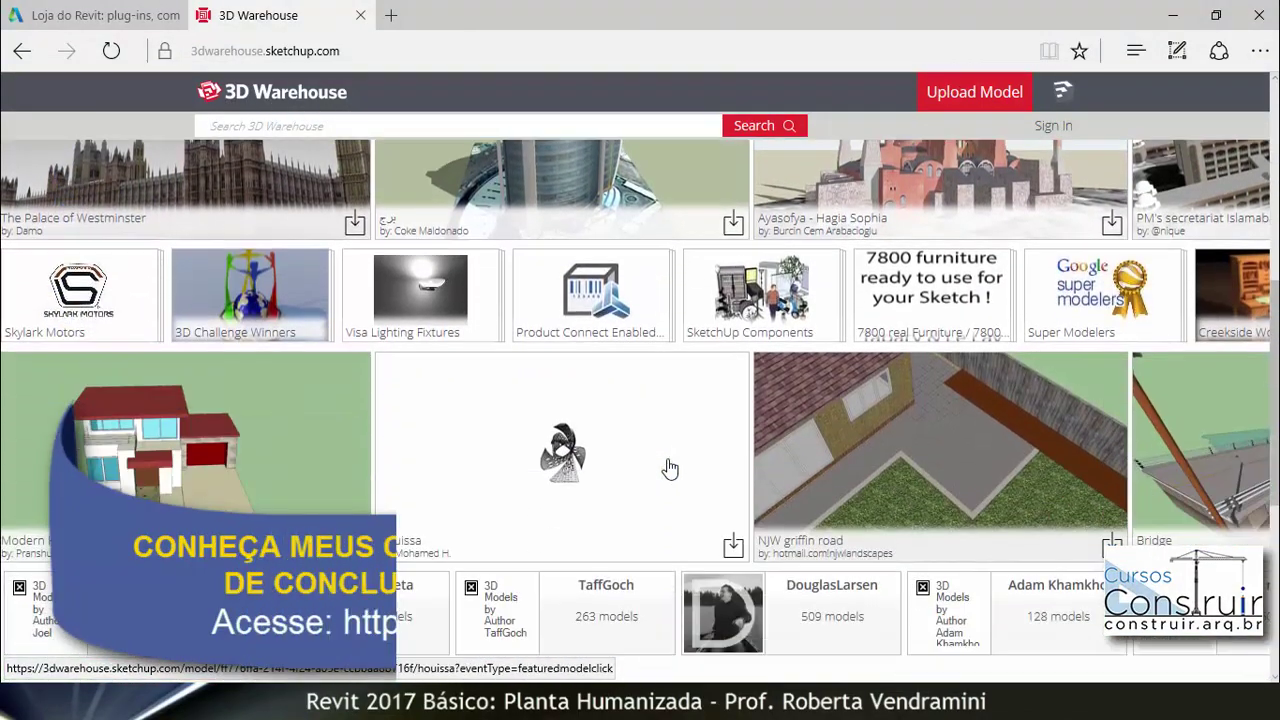
{"action": "scroll", "coordinate": [670, 467], "scroll_direction": "down", "scroll_amount": 2}
{"action": "scroll", "coordinate": [670, 467], "scroll_direction": "down", "scroll_amount": 2}
{"action": "scroll", "coordinate": [670, 467], "scroll_direction": "down", "scroll_amount": 1}
{"action": "scroll", "coordinate": [670, 467], "scroll_direction": "up", "scroll_amount": 3}
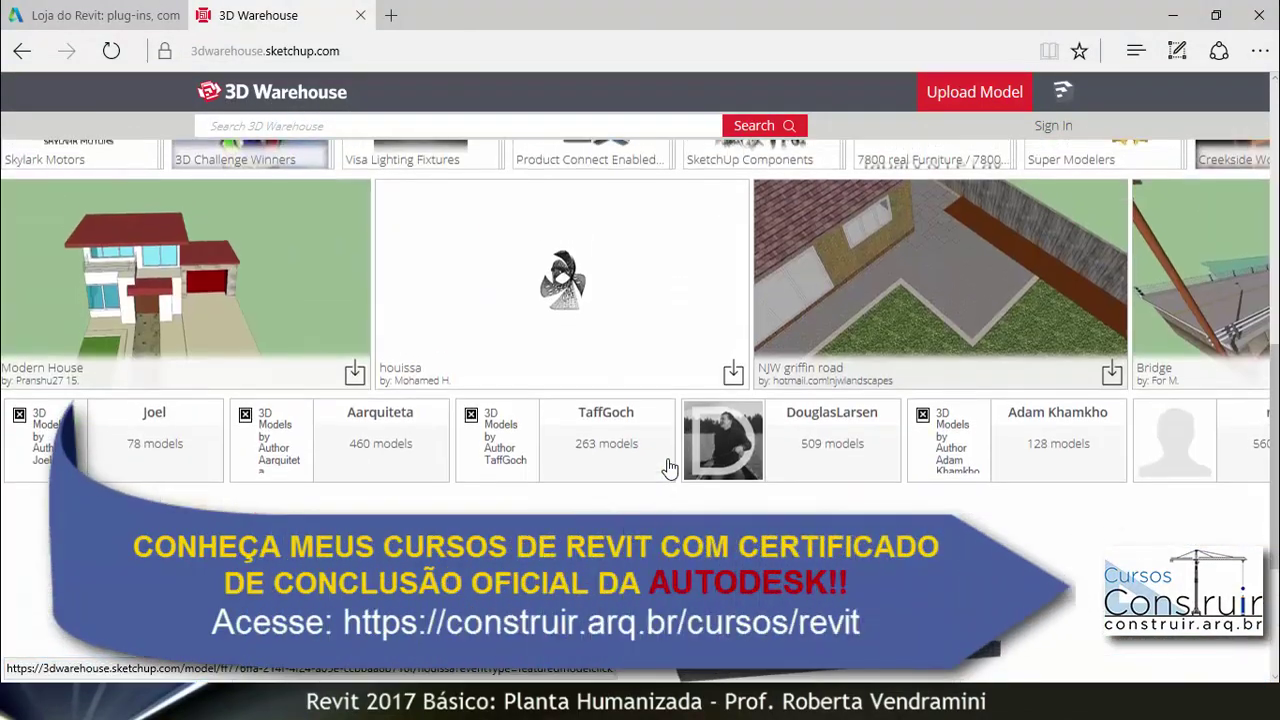
{"action": "scroll", "coordinate": [670, 467], "scroll_direction": "up", "scroll_amount": 2}
{"action": "scroll", "coordinate": [670, 467], "scroll_direction": "up", "scroll_amount": 1}
{"action": "scroll", "coordinate": [670, 467], "scroll_direction": "up", "scroll_amount": 2}
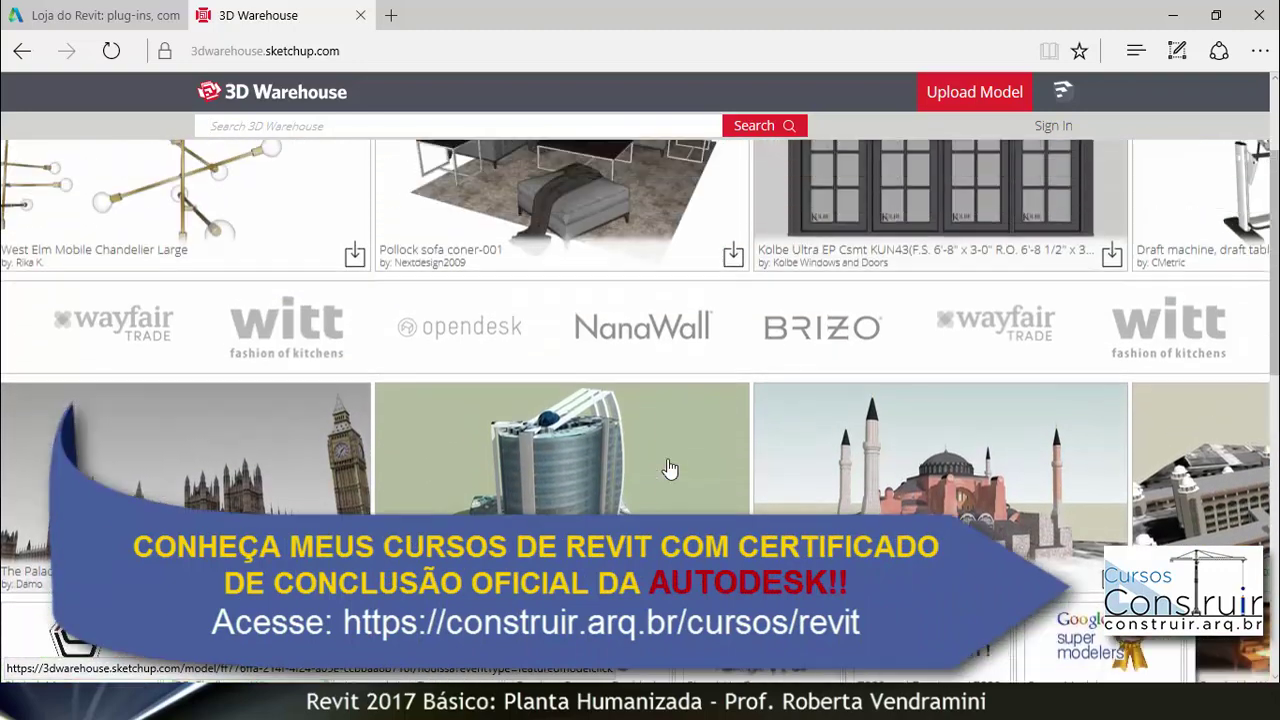
{"action": "scroll", "coordinate": [670, 467], "scroll_direction": "up", "scroll_amount": 2}
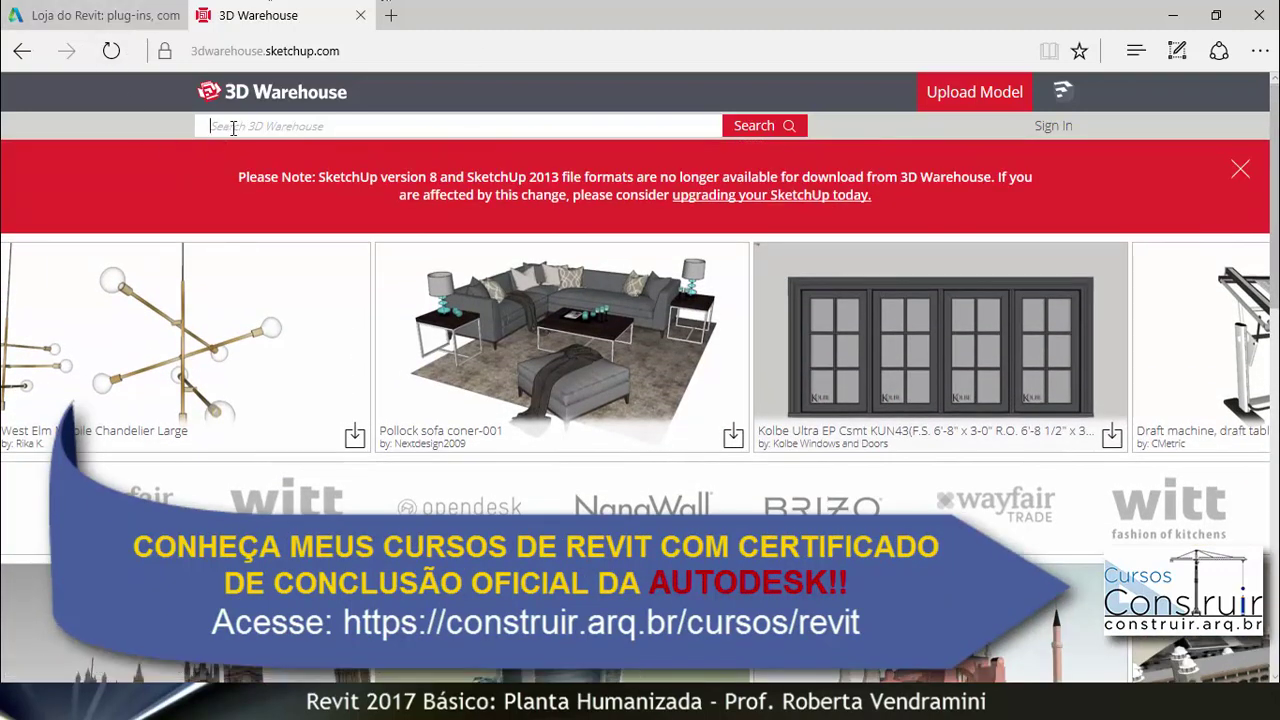
{"action": "type", "text": "so"}
{"action": "type", "text": "fa"}
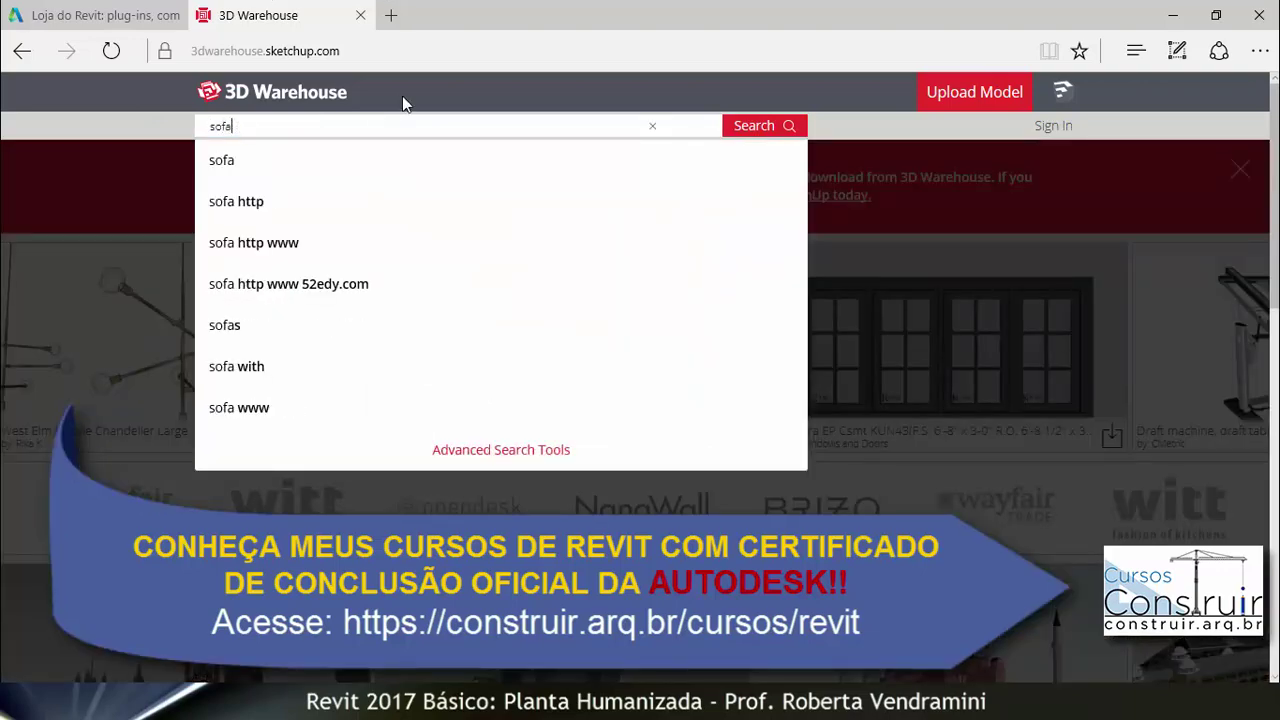
{"action": "left_click", "coordinate": [754, 130]}
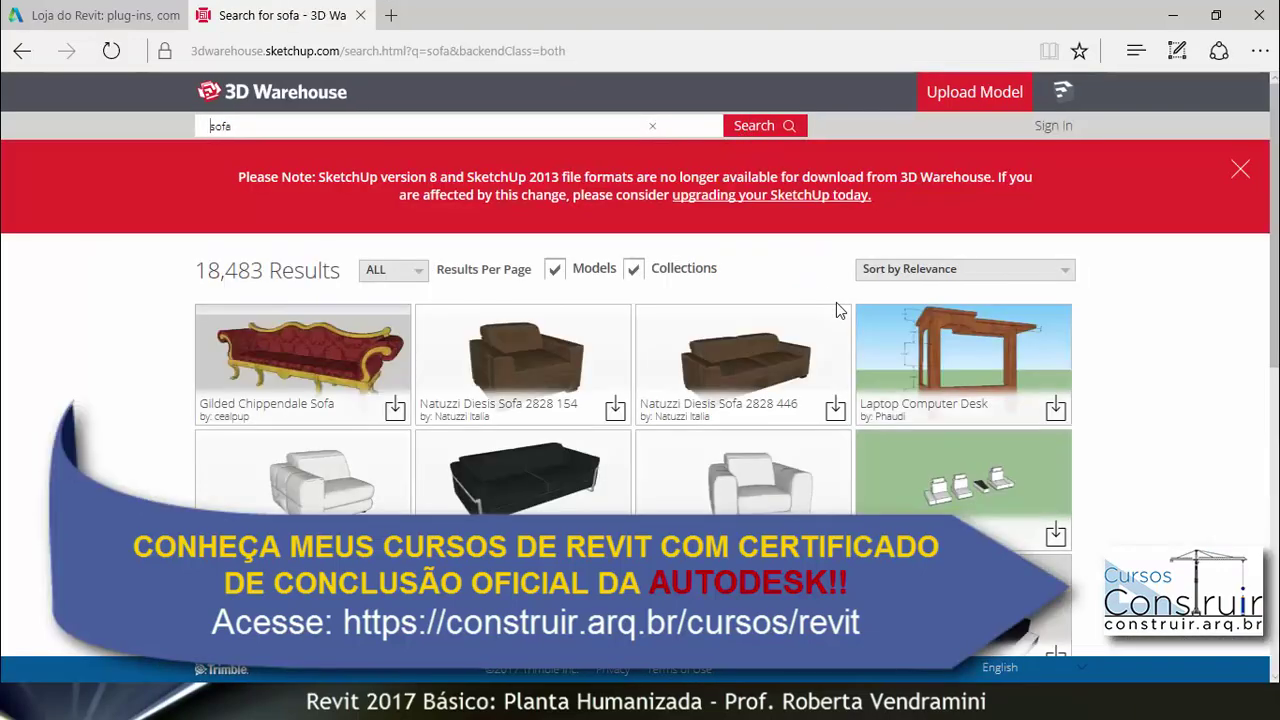
Step: Browse the sofa results, then move to the Autodesk App Store for Revit tab
{"action": "scroll", "coordinate": [502, 427], "scroll_direction": "down", "scroll_amount": 3}
{"action": "scroll", "coordinate": [502, 427], "scroll_direction": "down", "scroll_amount": 3}
{"action": "scroll", "coordinate": [502, 427], "scroll_direction": "down", "scroll_amount": 3}
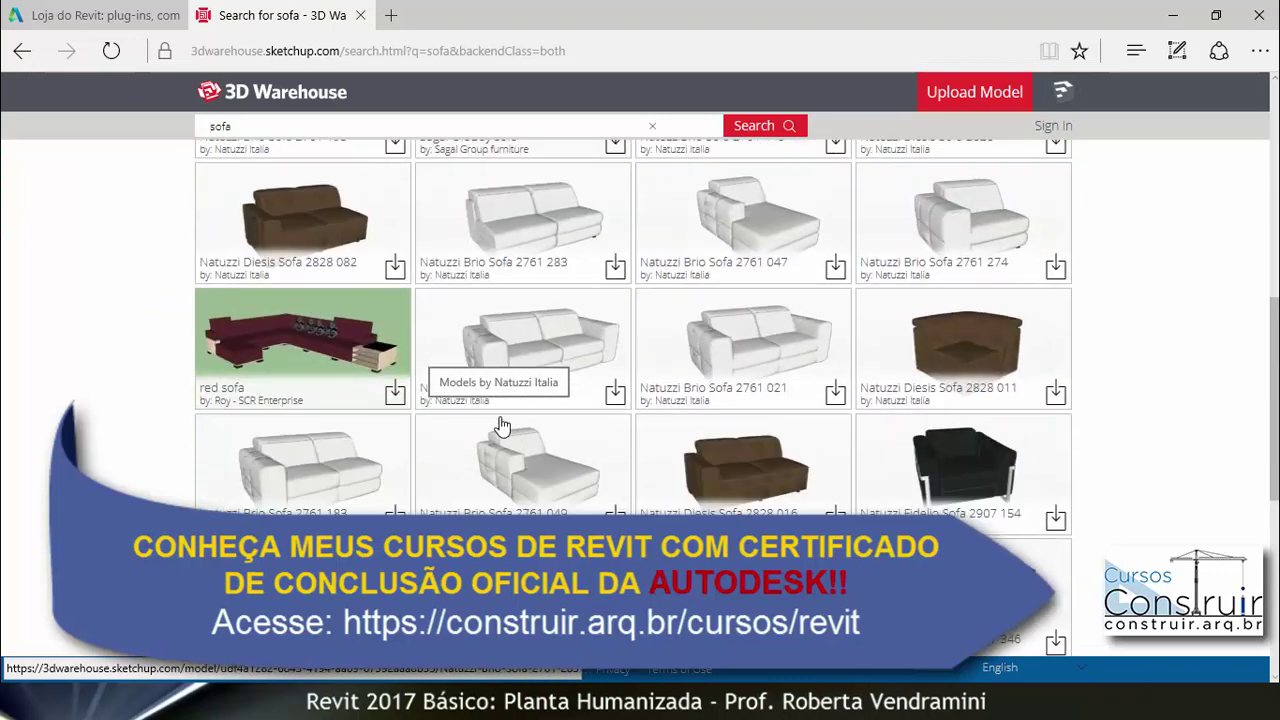
{"action": "scroll", "coordinate": [502, 427], "scroll_direction": "down", "scroll_amount": 3}
{"action": "scroll", "coordinate": [502, 427], "scroll_direction": "down", "scroll_amount": 3}
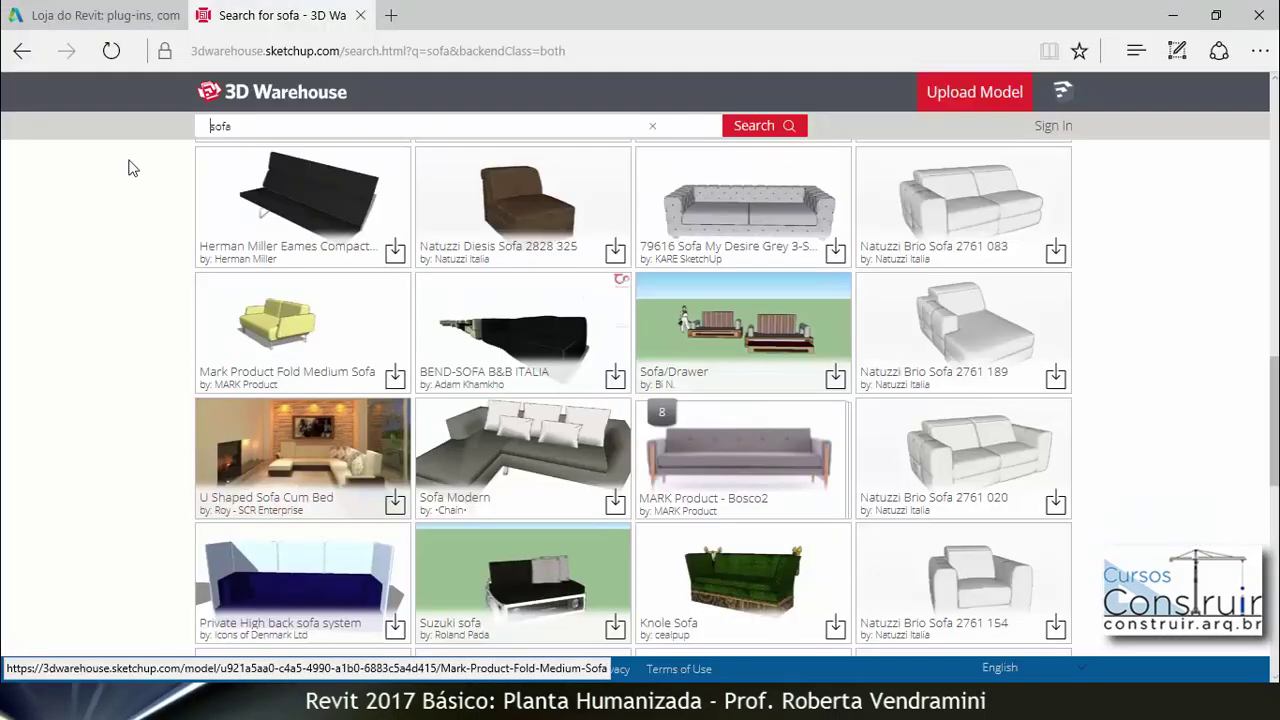
{"action": "left_click", "coordinate": [100, 15]}
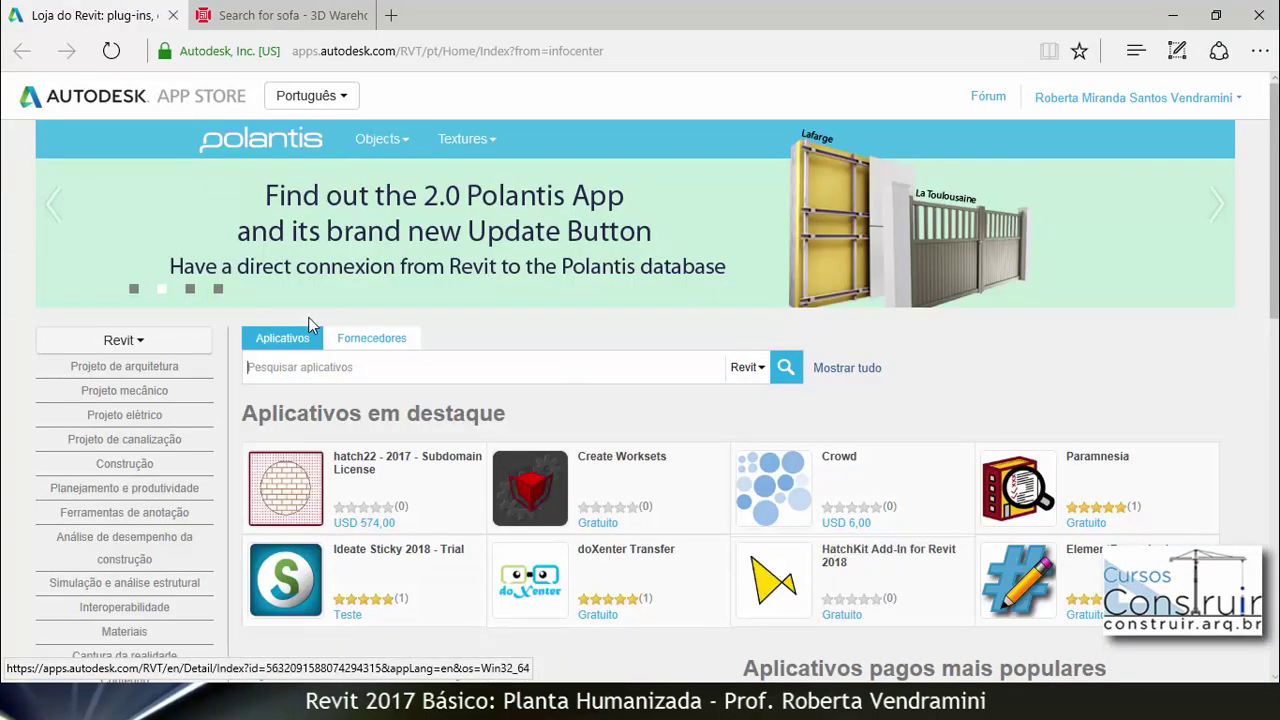
Step: Search the App Store for '3dwa' and open the 3DWarehouse-For-Revit™ plug-in's details
{"action": "left_click", "coordinate": [273, 366]}
{"action": "type", "text": "3dw"}
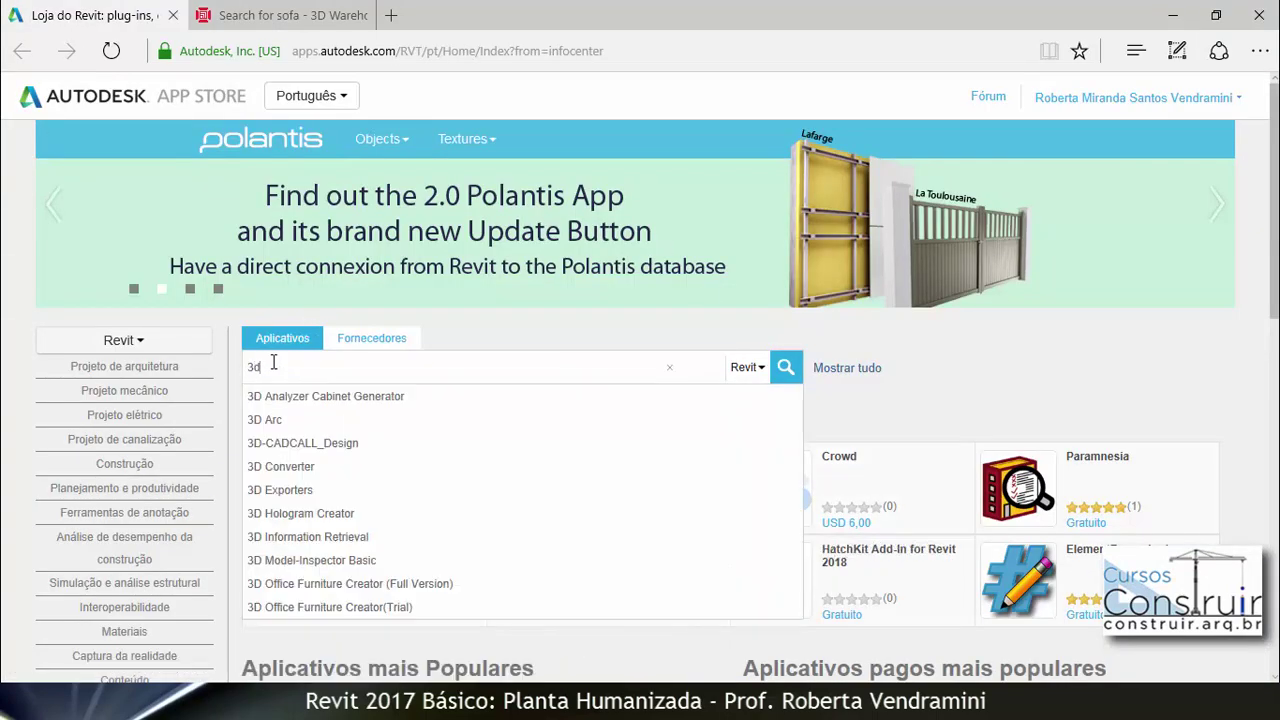
{"action": "type", "text": "areh"}
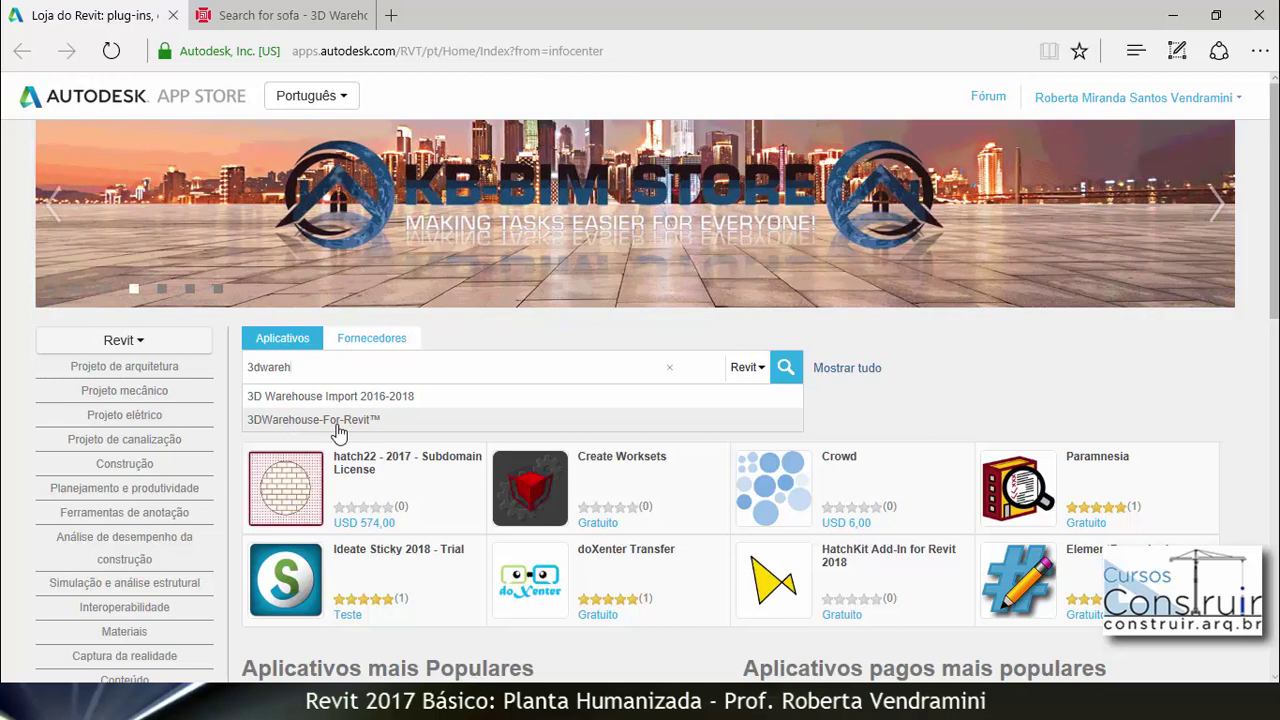
{"action": "left_click", "coordinate": [338, 421]}
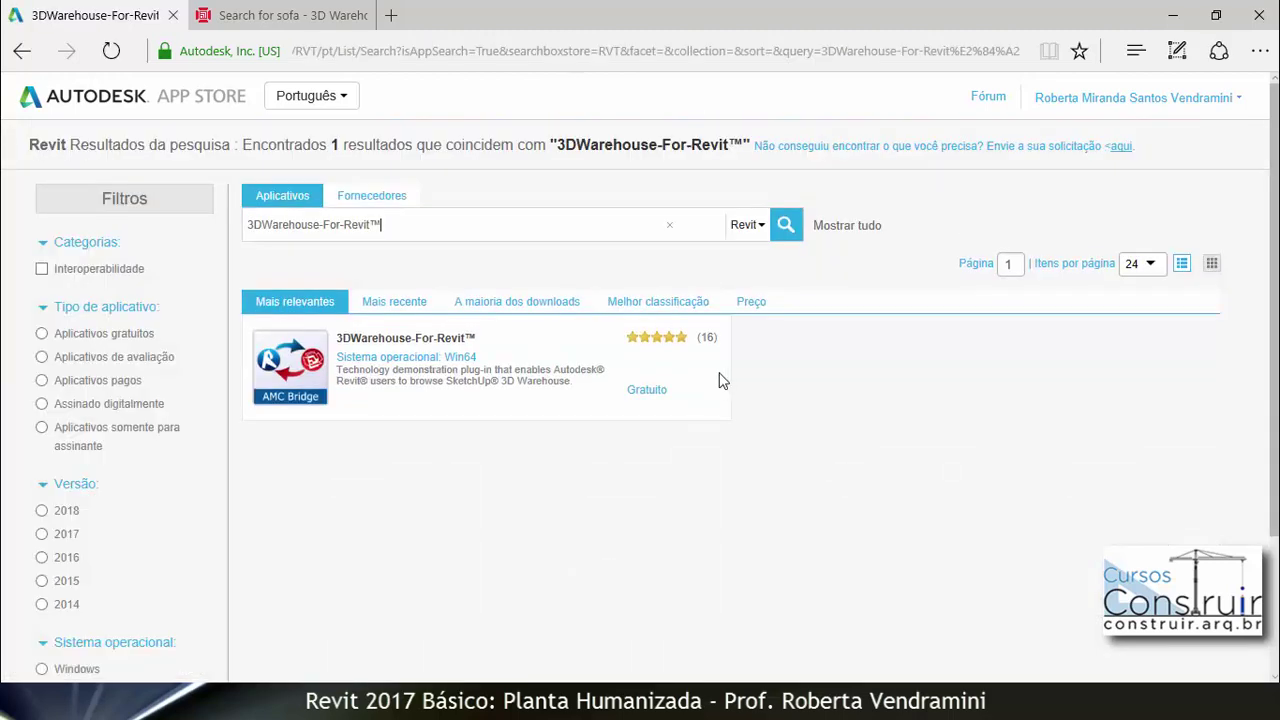
{"action": "left_click", "coordinate": [416, 356]}
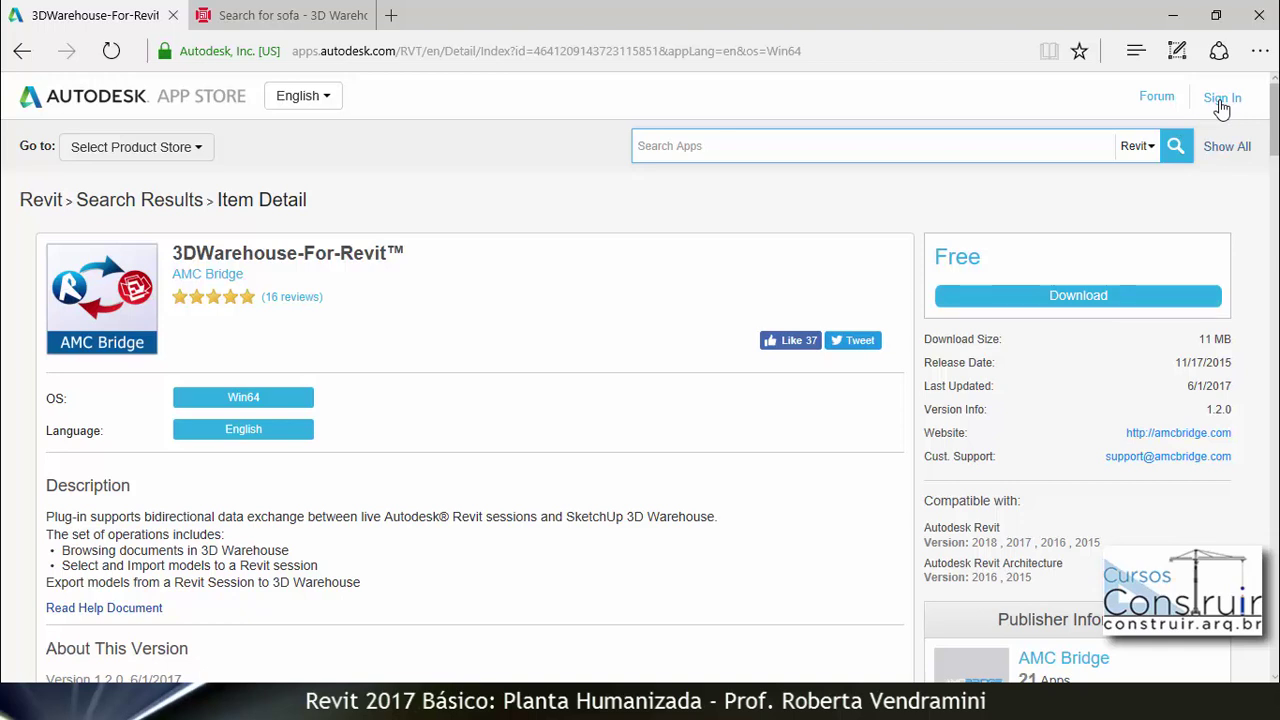
Step: Start the App Store sign-in, then dismiss the sign-in prompt
{"action": "left_click", "coordinate": [1221, 100]}
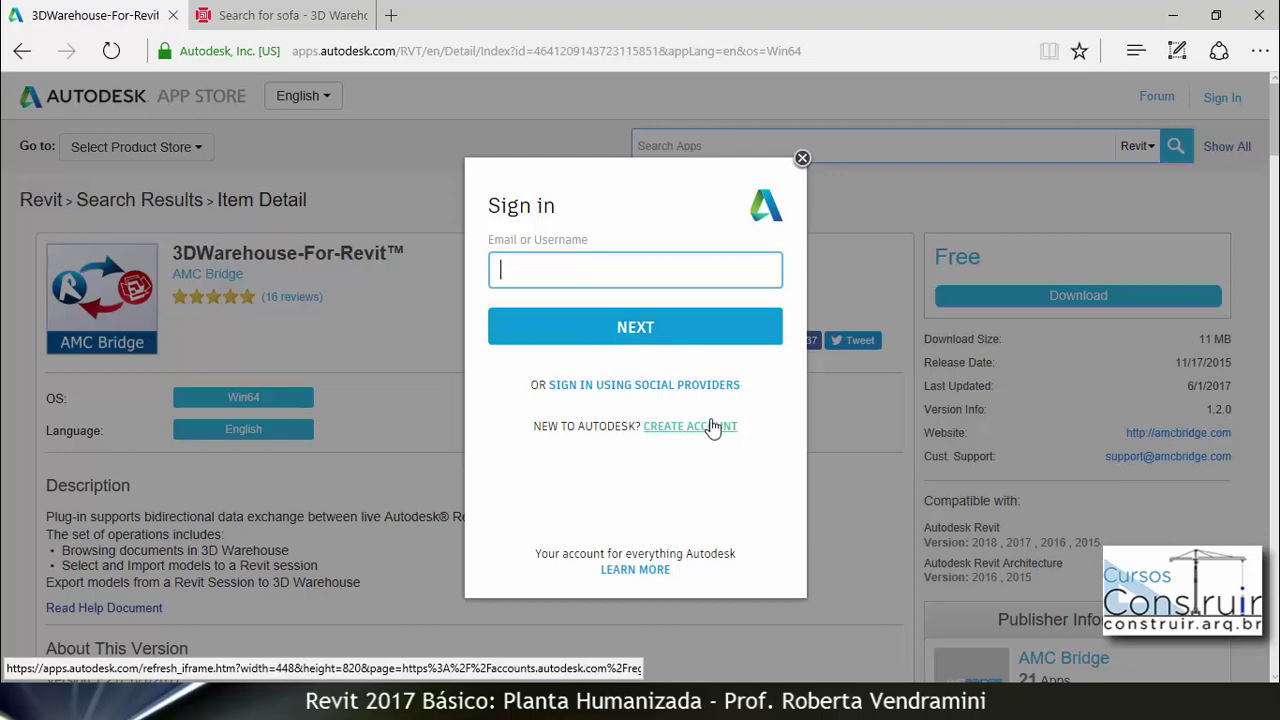
{"action": "left_click", "coordinate": [802, 159]}
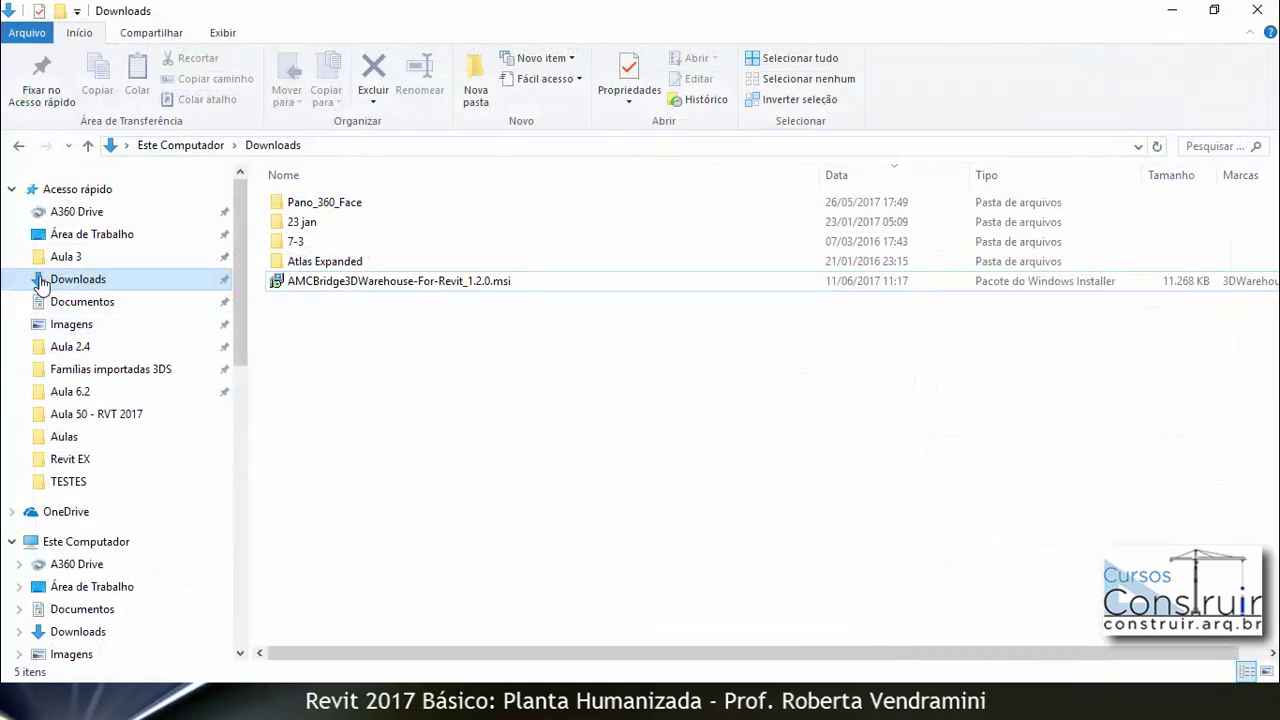
{"action": "mouse_move", "coordinate": [78, 279]}
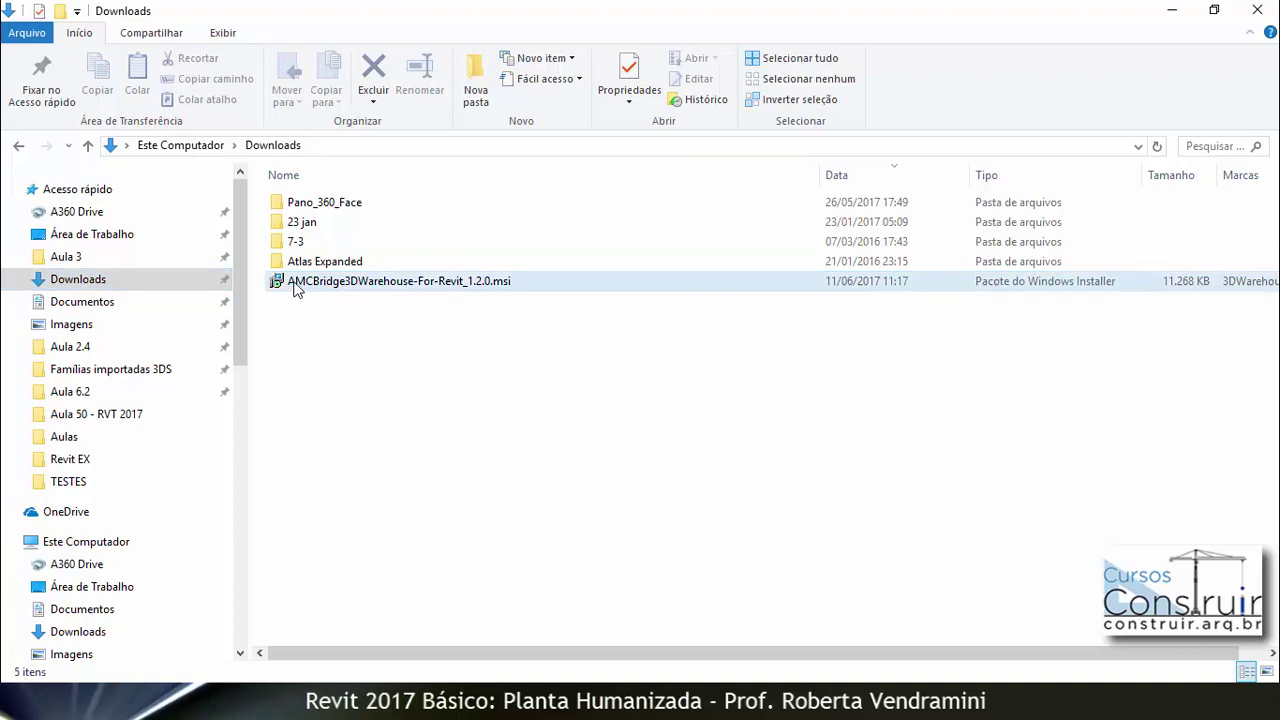
Step: Run the AMCBridge 3DWarehouse-For-Revit 1.2.0 .msi, allow it, install it, and close the installer
{"action": "left_click", "coordinate": [394, 289]}
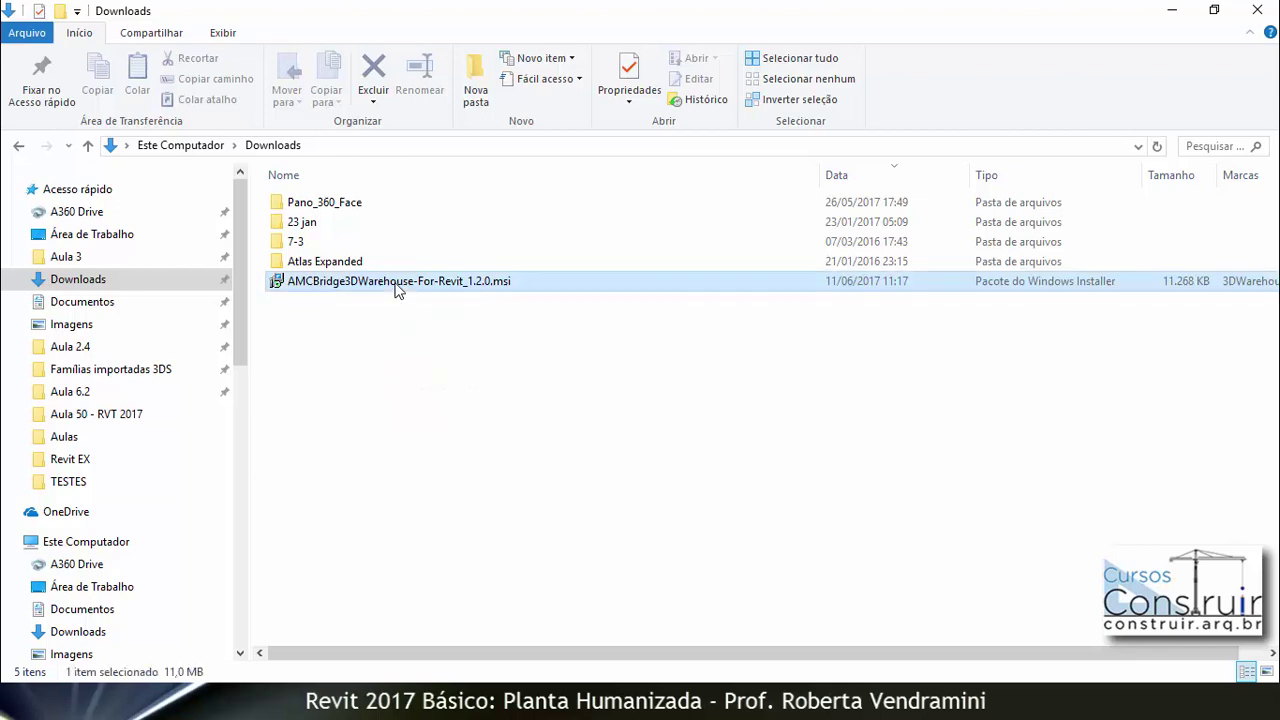
{"action": "double_click", "coordinate": [396, 289]}
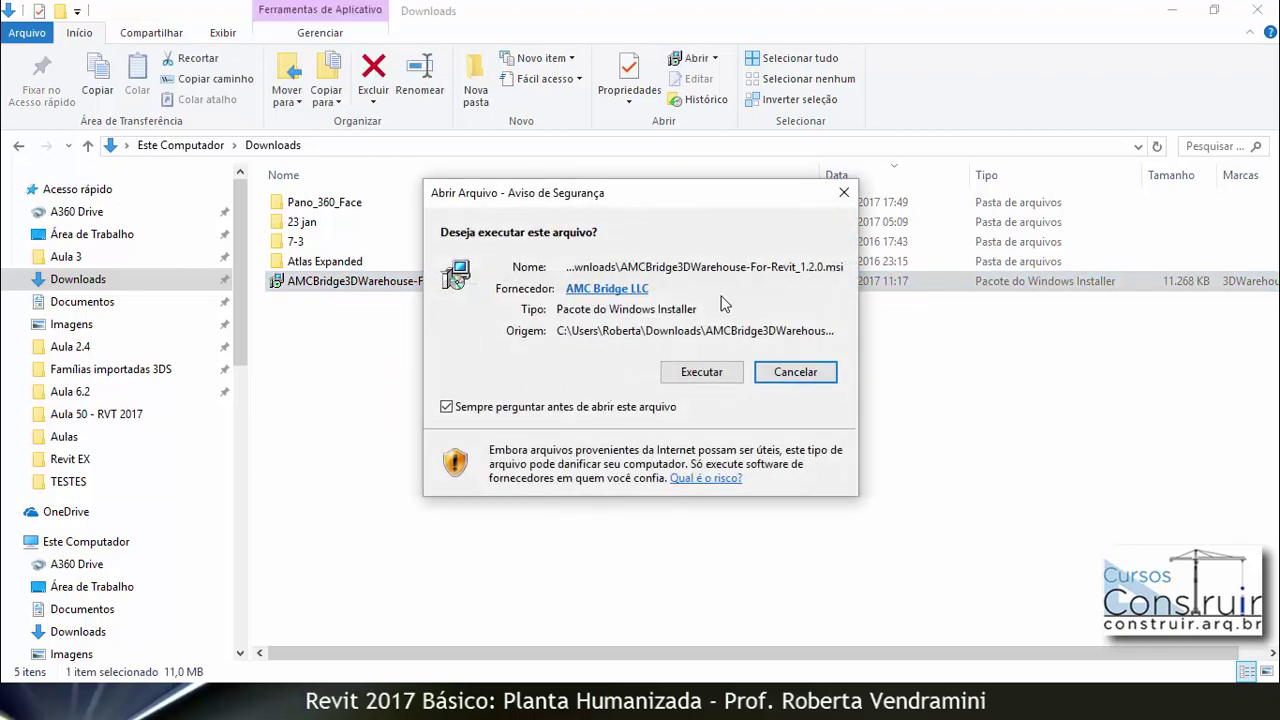
{"action": "left_click", "coordinate": [705, 372]}
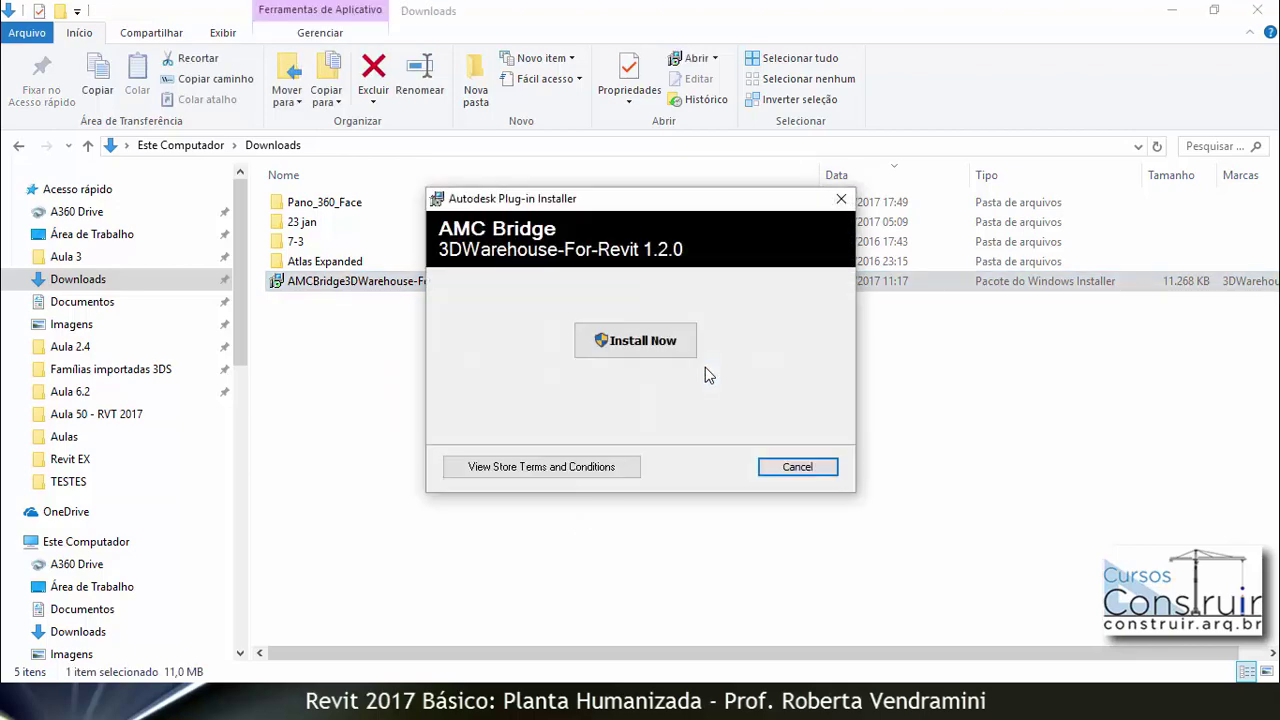
{"action": "left_click", "coordinate": [628, 343]}
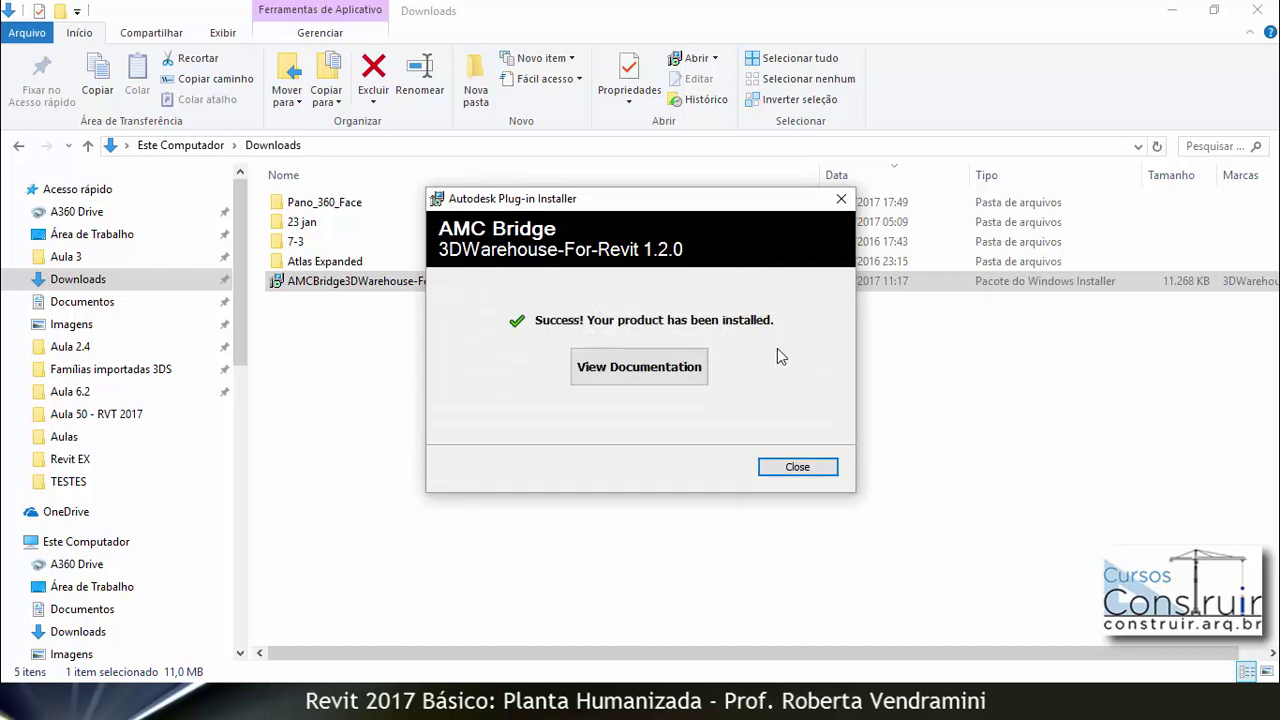
{"action": "left_click", "coordinate": [798, 468]}
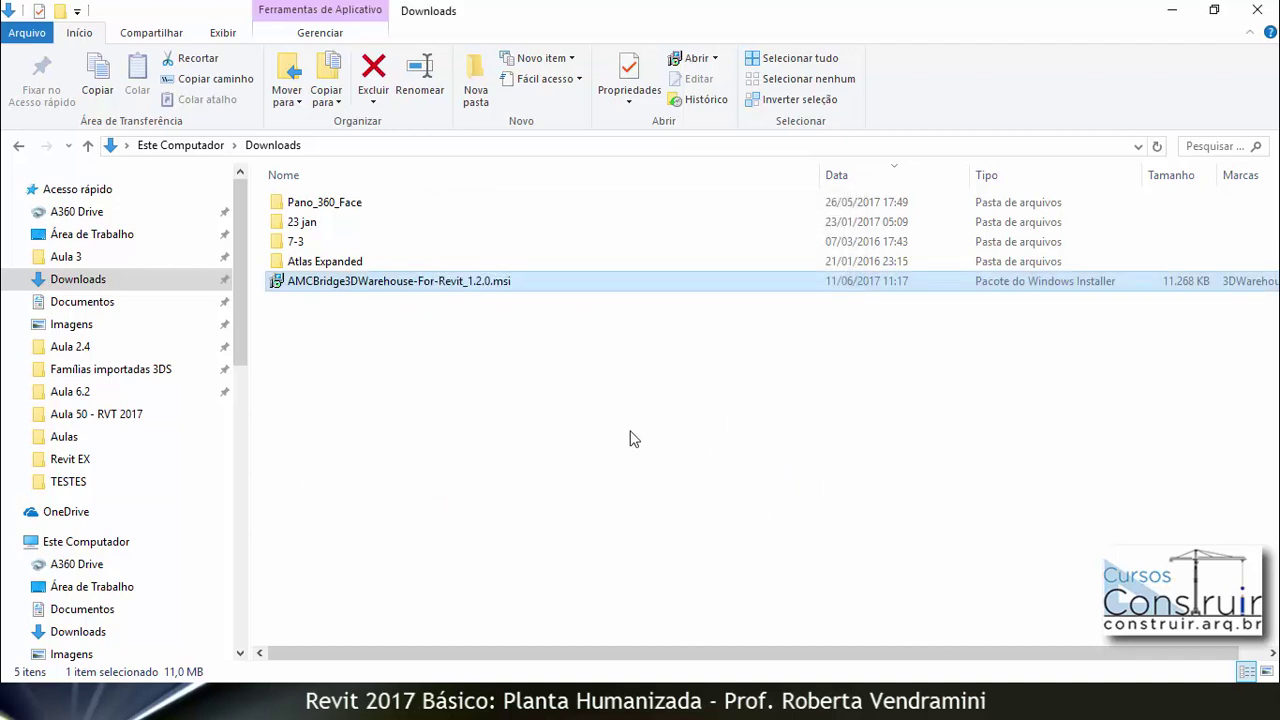
Step: Rerun the .msi, abandon the uninstall option, and close it, keeping the plug-in installed
{"action": "double_click", "coordinate": [388, 283]}
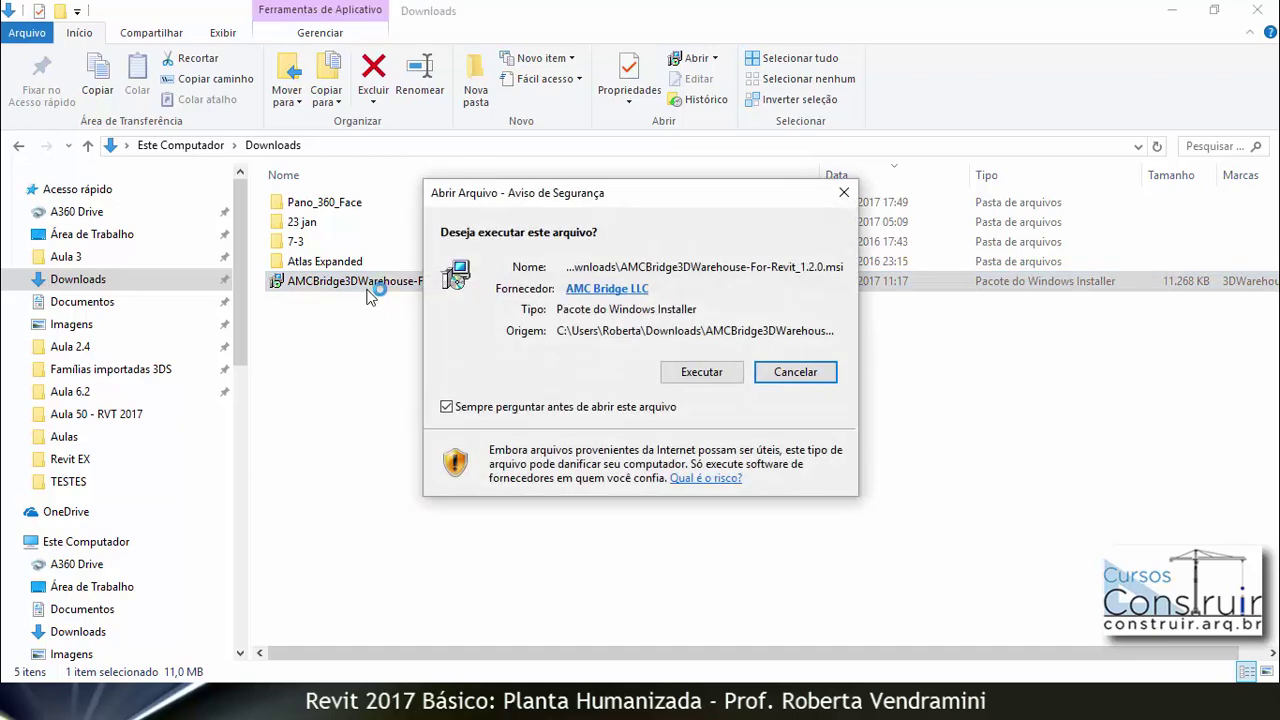
{"action": "left_click", "coordinate": [713, 374]}
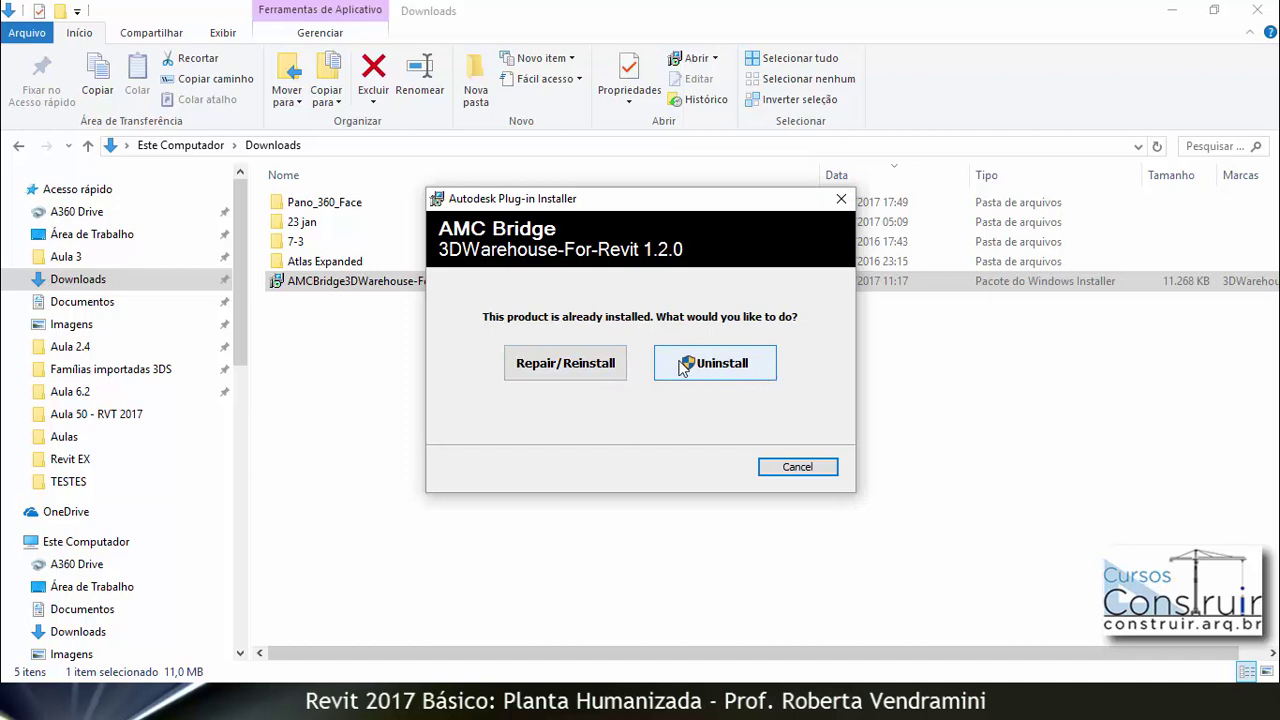
{"action": "left_click", "coordinate": [841, 200]}
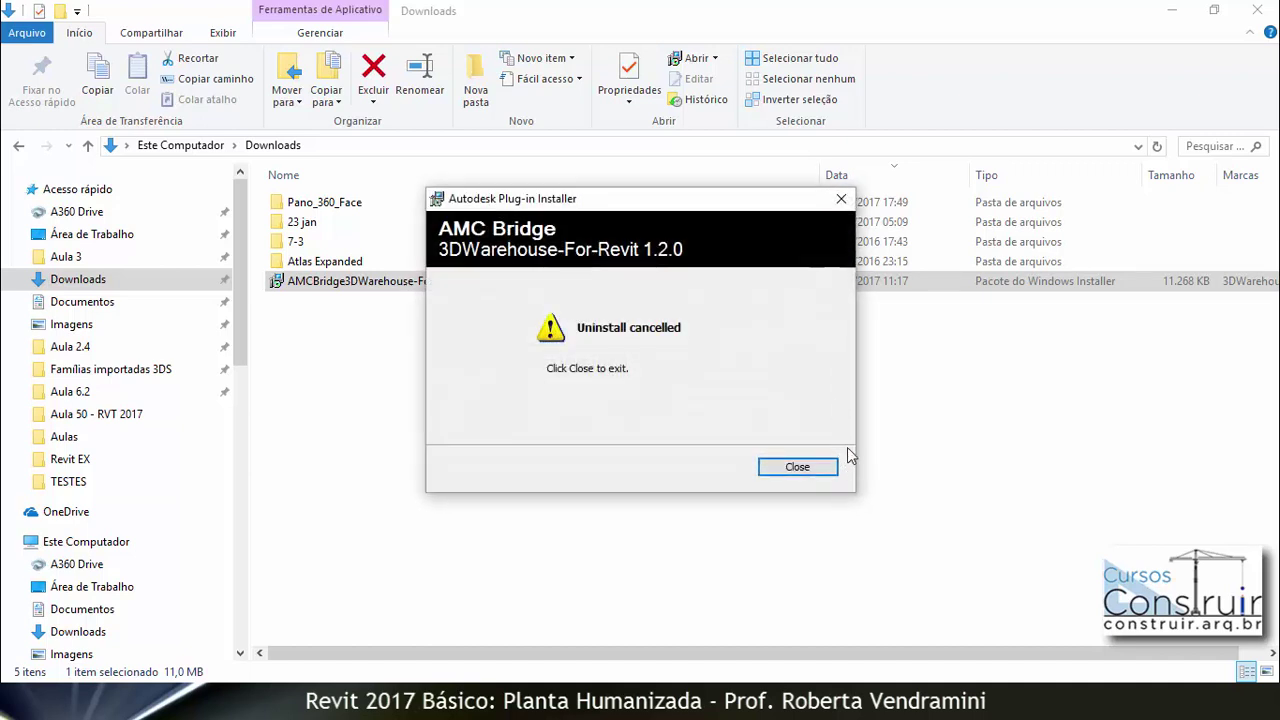
{"action": "left_click", "coordinate": [841, 199]}
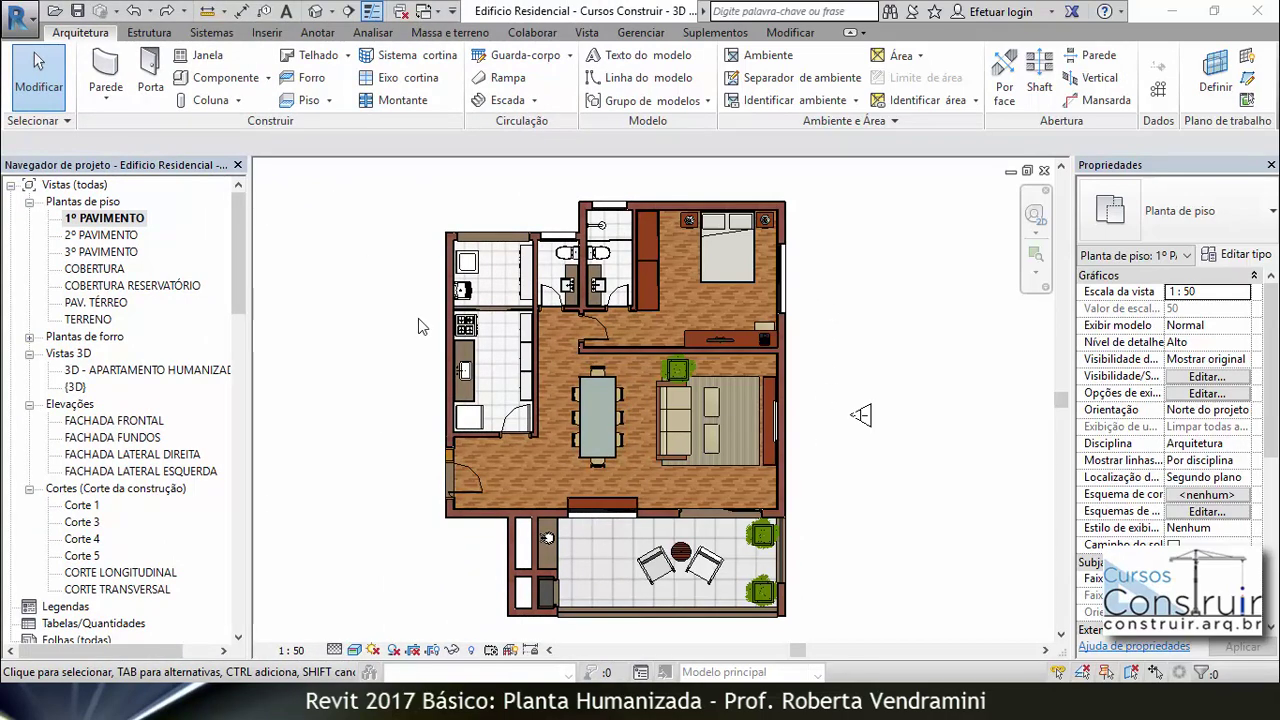
Step: Check the Suplementos tab's SketchUp 3D Warehouse About box shows version 1.2.0.0
{"action": "left_click", "coordinate": [714, 34]}
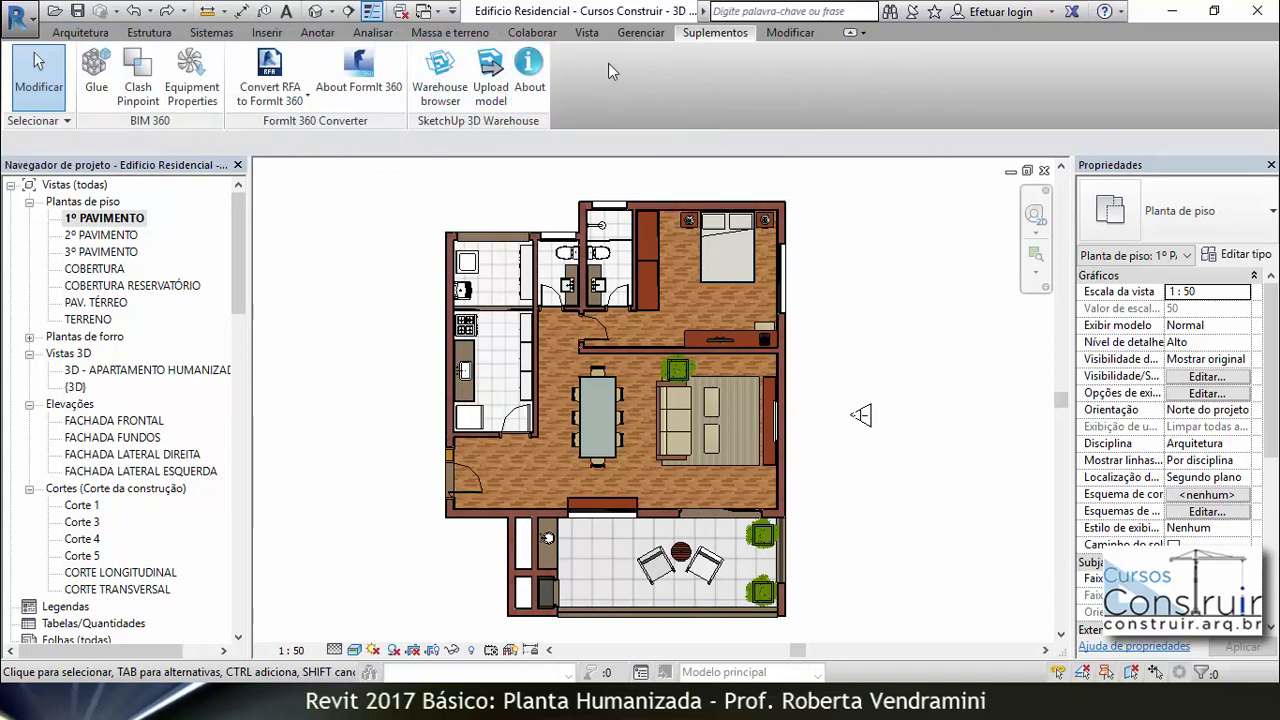
{"action": "left_click", "coordinate": [530, 68]}
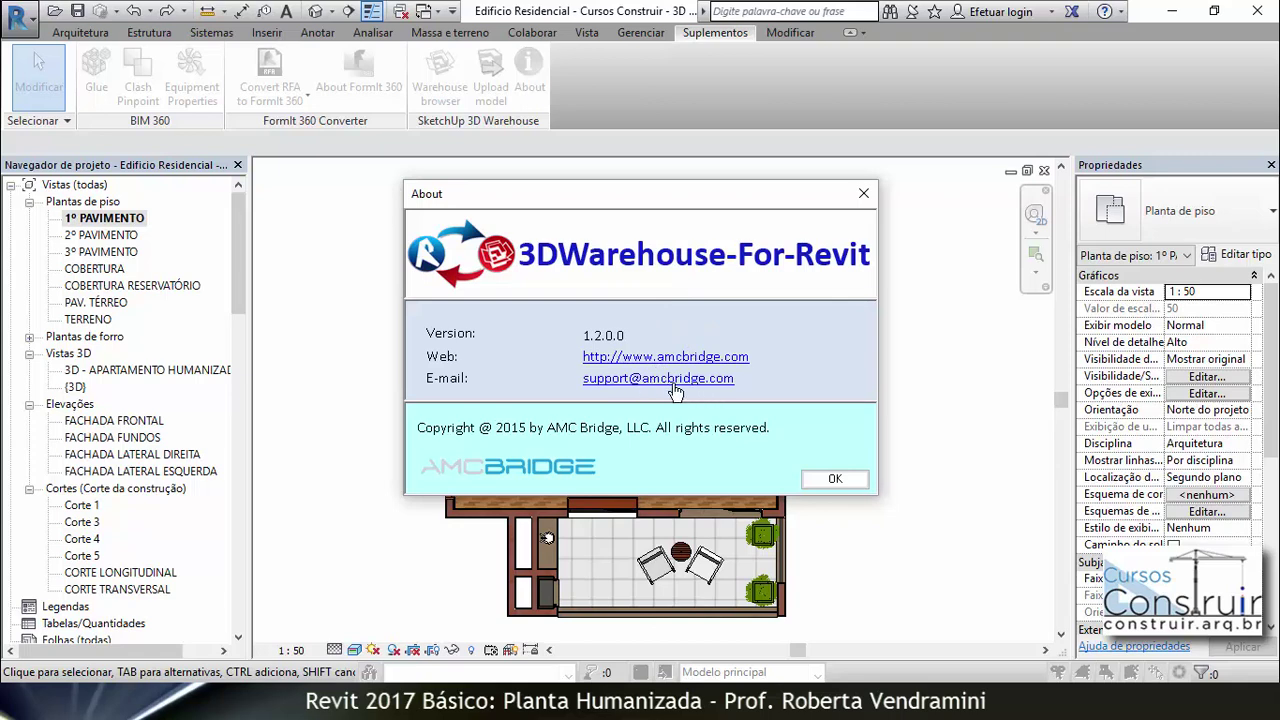
{"action": "left_click", "coordinate": [863, 193]}
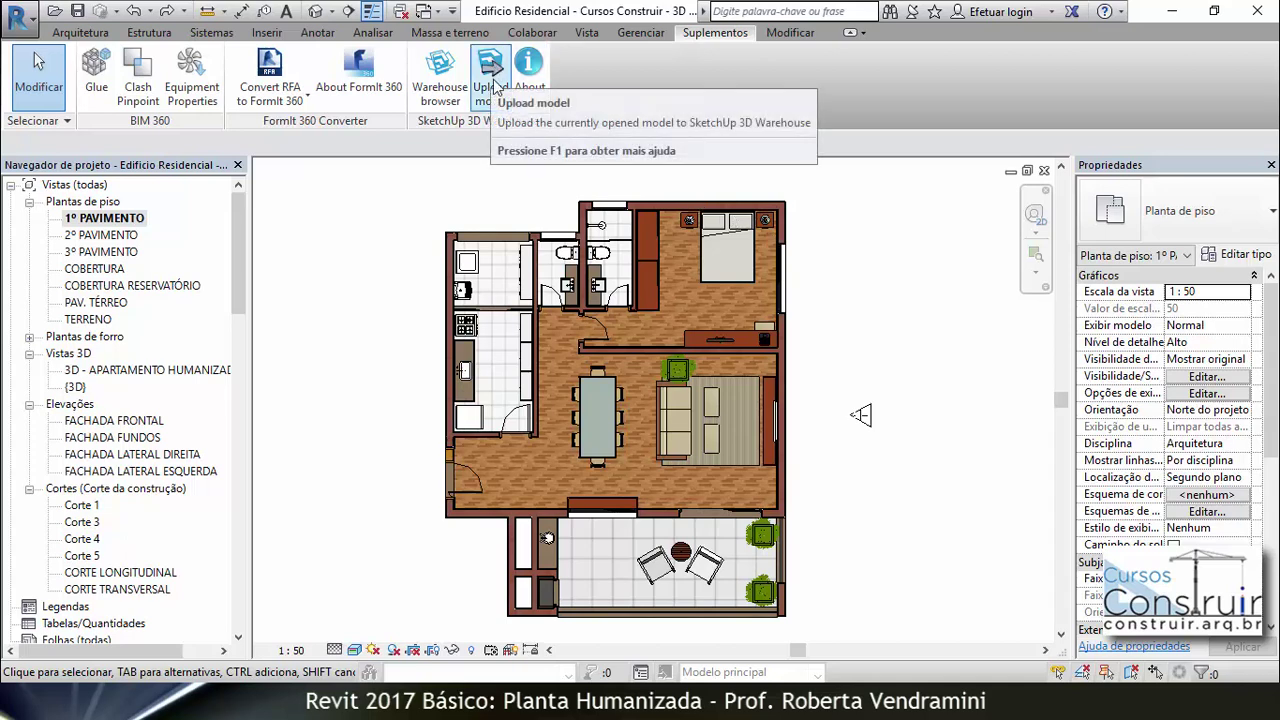
Step: Open the 3D Warehouse browser in Revit and search for 'MESA JANTAR 8 LUGARES'
{"action": "left_click", "coordinate": [434, 76]}
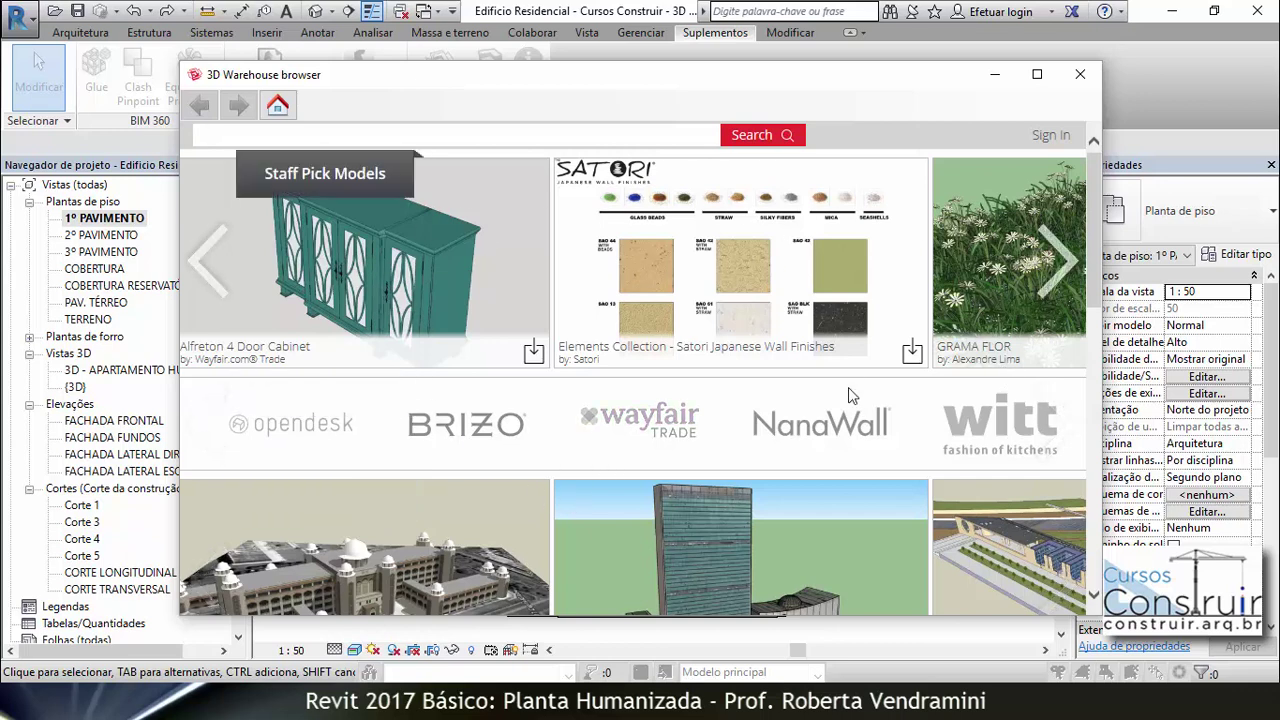
{"action": "left_click", "coordinate": [246, 140]}
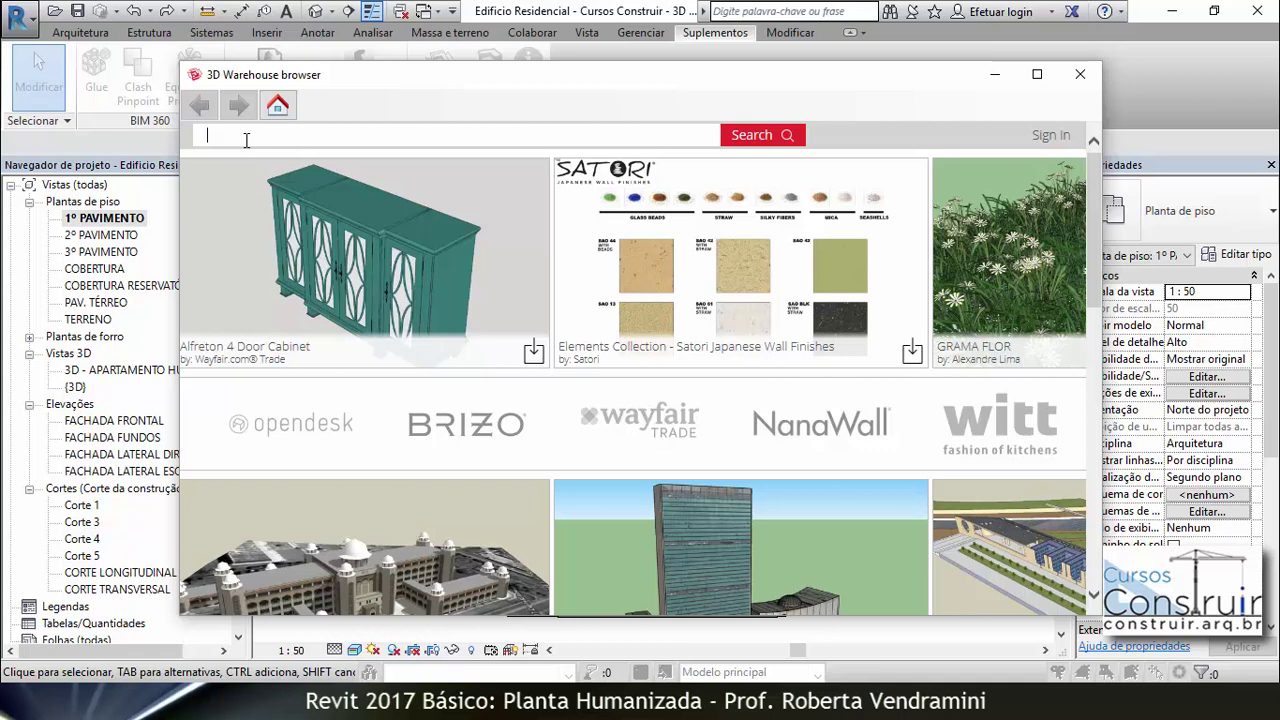
{"action": "type", "text": "MESA "}
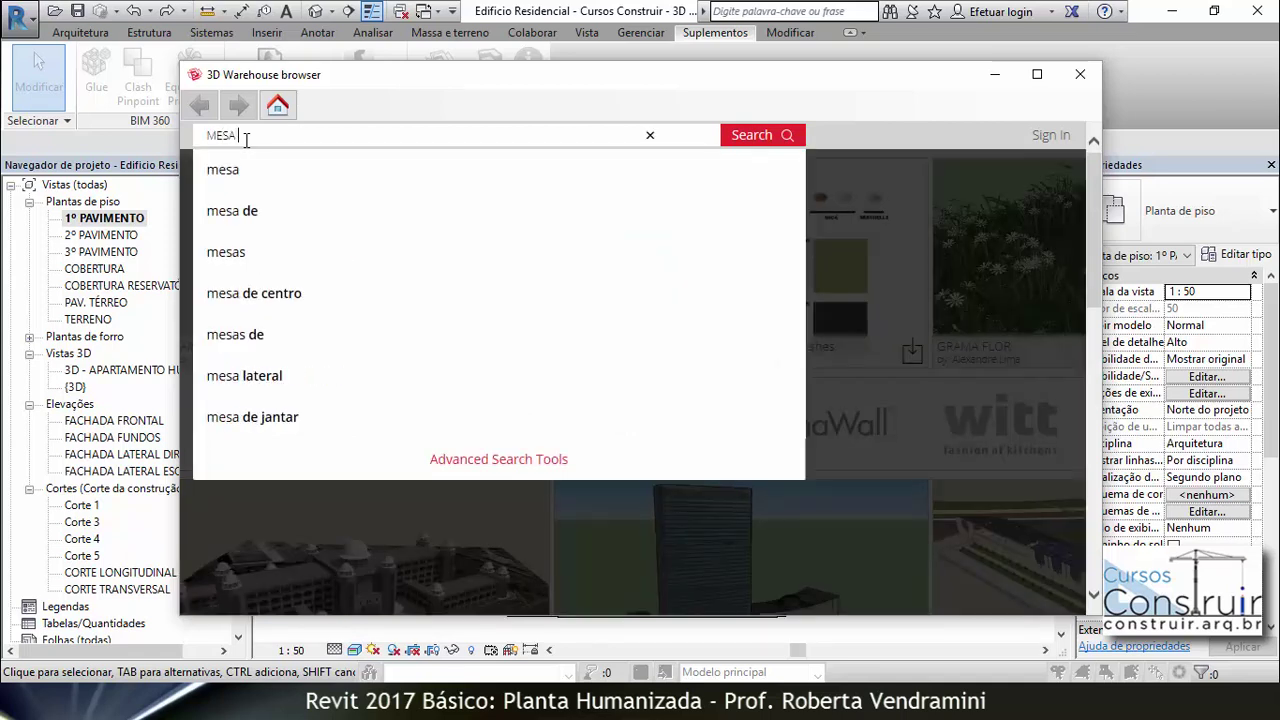
{"action": "type", "text": "JANTAR 8 "}
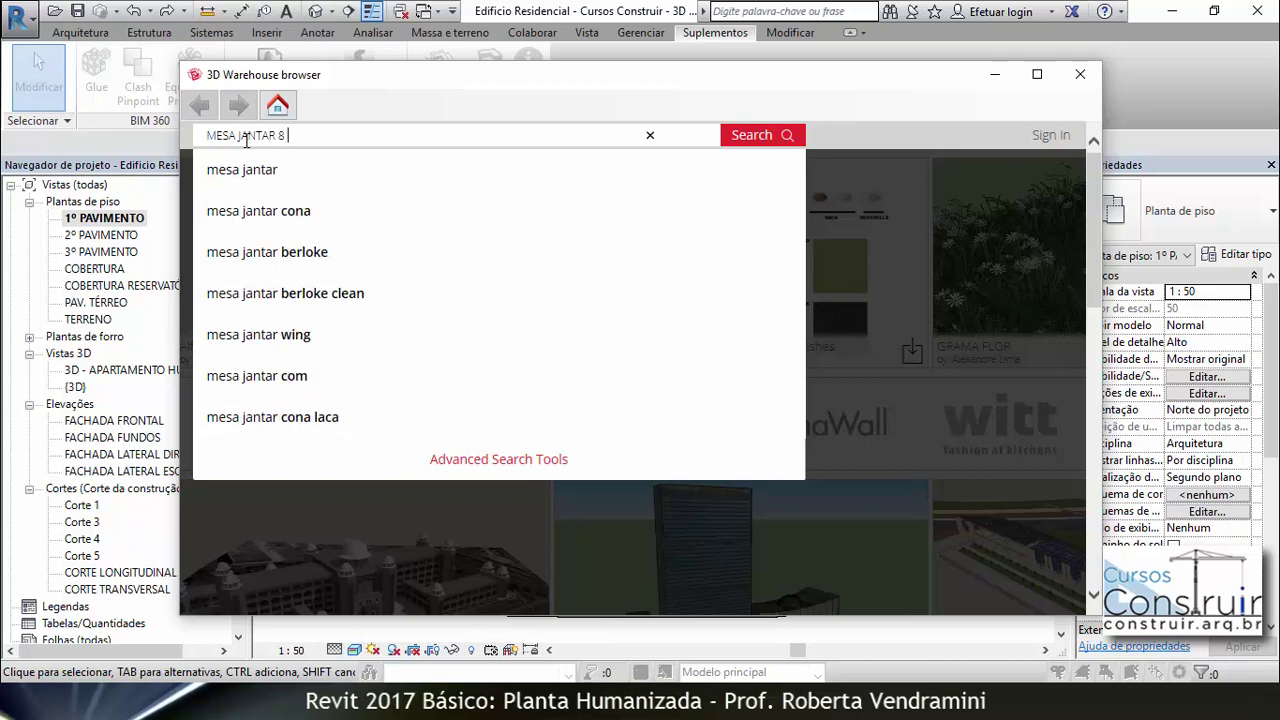
{"action": "type", "text": "LUGARES"}
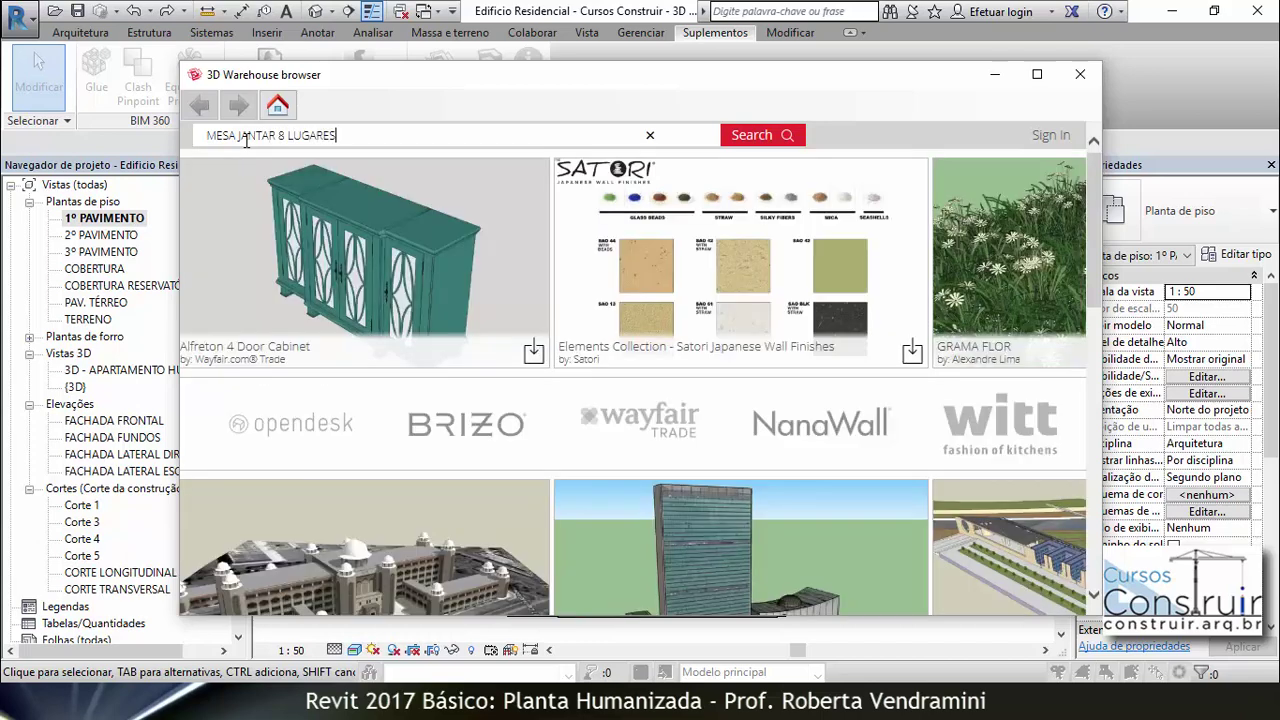
{"action": "left_click", "coordinate": [762, 141]}
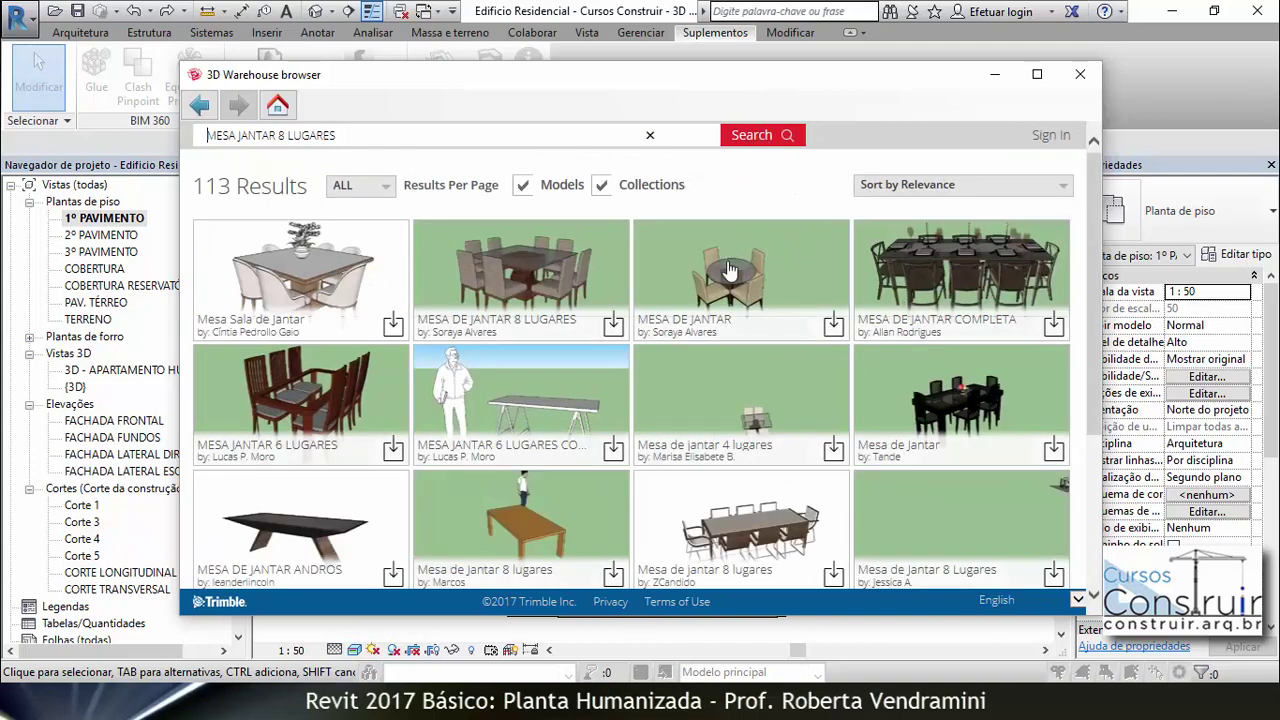
Step: Scroll through the 113 dining table results
{"action": "scroll", "coordinate": [800, 362], "scroll_direction": "down", "scroll_amount": 3}
{"action": "scroll", "coordinate": [700, 362], "scroll_direction": "down", "scroll_amount": 2}
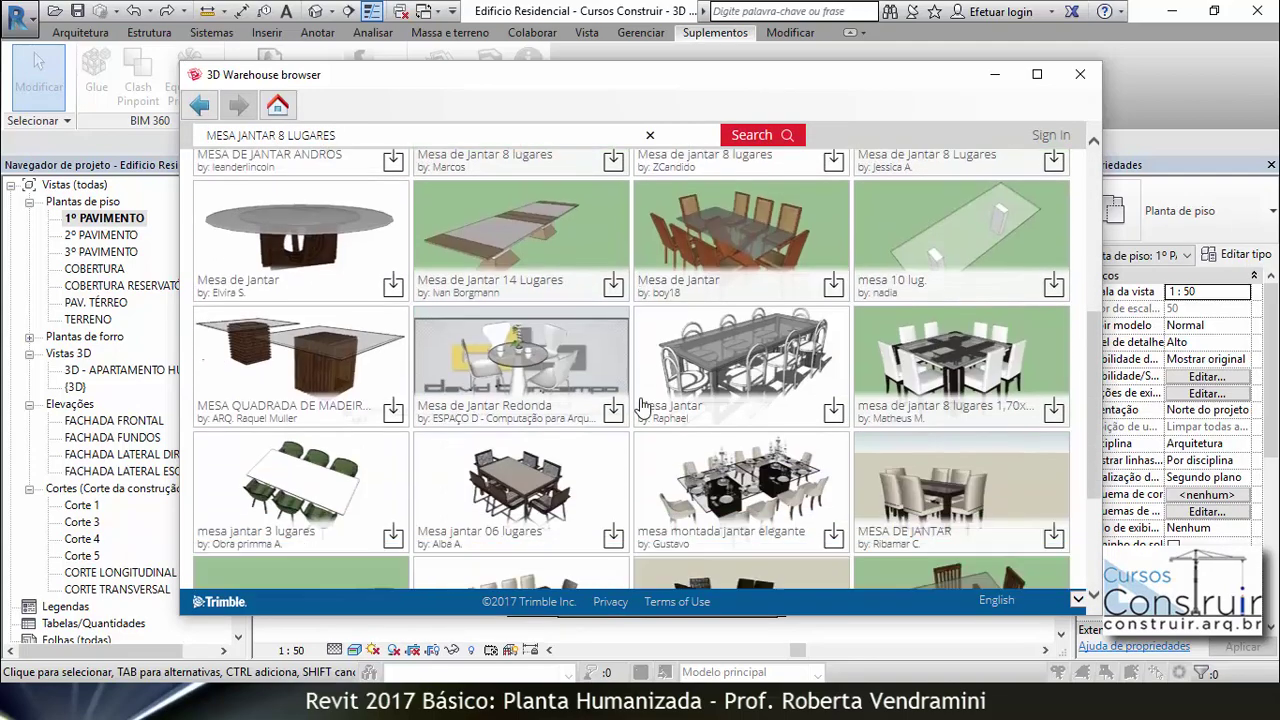
{"action": "scroll", "coordinate": [590, 362], "scroll_direction": "down", "scroll_amount": 3}
{"action": "scroll", "coordinate": [766, 476], "scroll_direction": "down", "scroll_amount": 5}
{"action": "scroll", "coordinate": [766, 476], "scroll_direction": "down", "scroll_amount": 3}
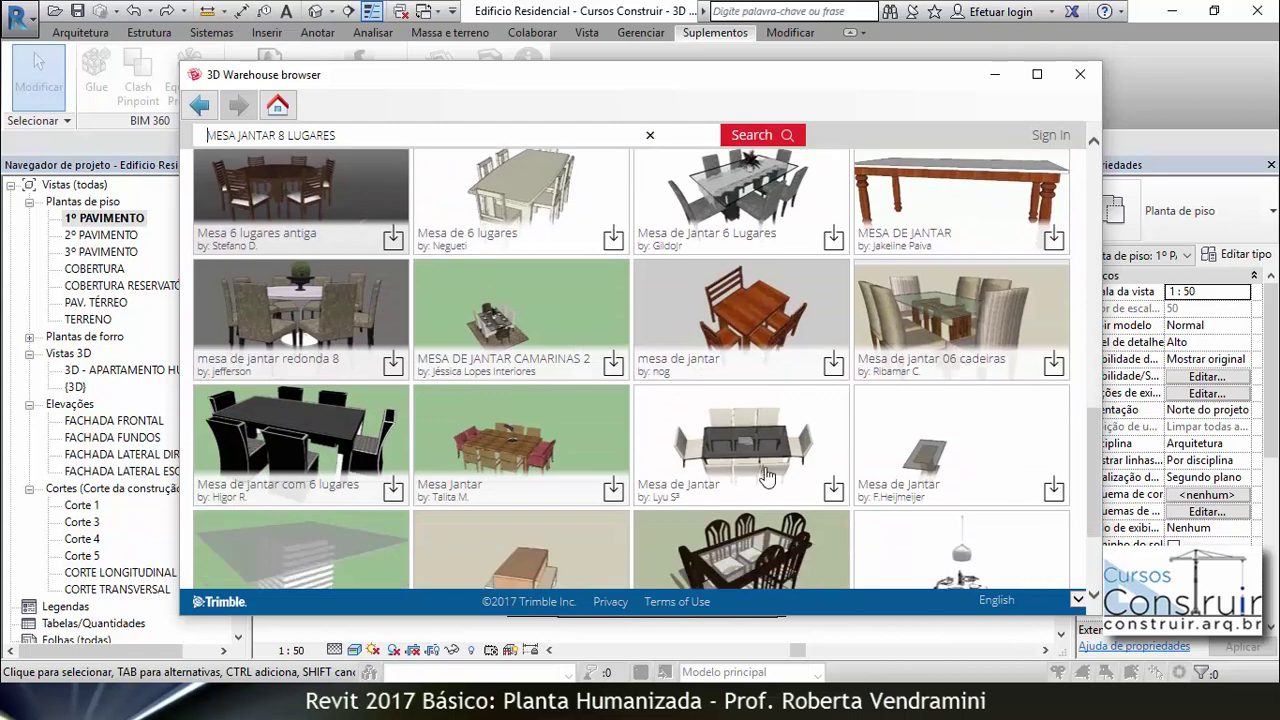
{"action": "scroll", "coordinate": [766, 476], "scroll_direction": "down", "scroll_amount": 2}
{"action": "scroll", "coordinate": [766, 476], "scroll_direction": "down", "scroll_amount": 3}
{"action": "scroll", "coordinate": [766, 476], "scroll_direction": "down", "scroll_amount": 3}
{"action": "scroll", "coordinate": [766, 476], "scroll_direction": "down", "scroll_amount": 3}
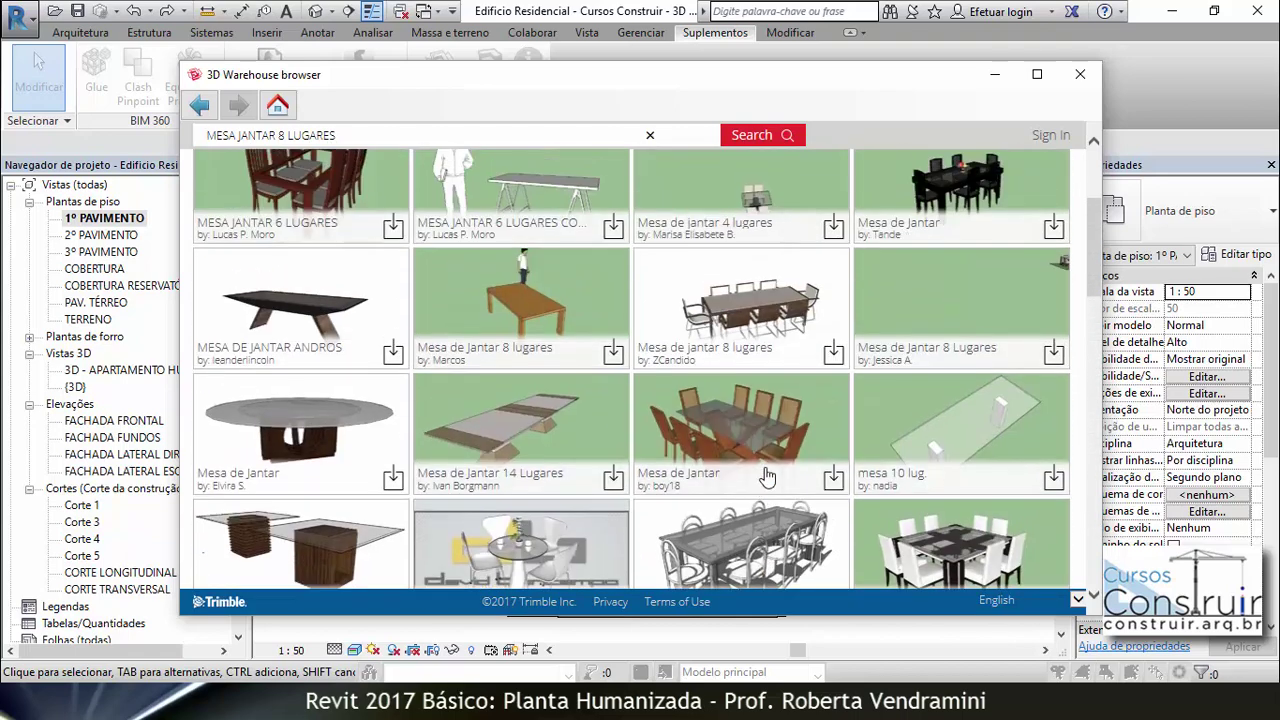
{"action": "scroll", "coordinate": [766, 476], "scroll_direction": "down", "scroll_amount": 3}
{"action": "scroll", "coordinate": [766, 476], "scroll_direction": "up", "scroll_amount": 1}
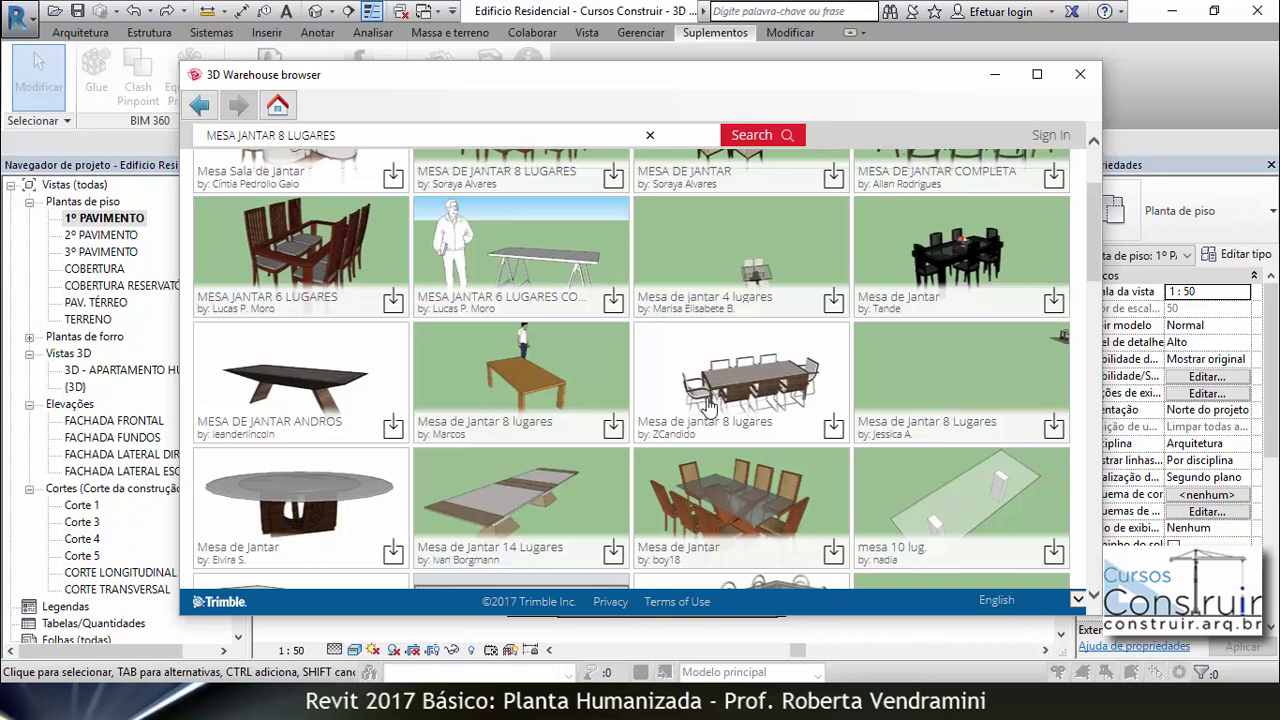
Step: Download the 'Mesa de jantar 8 lugares' model and accept the ACIS import warning
{"action": "left_click", "coordinate": [834, 430]}
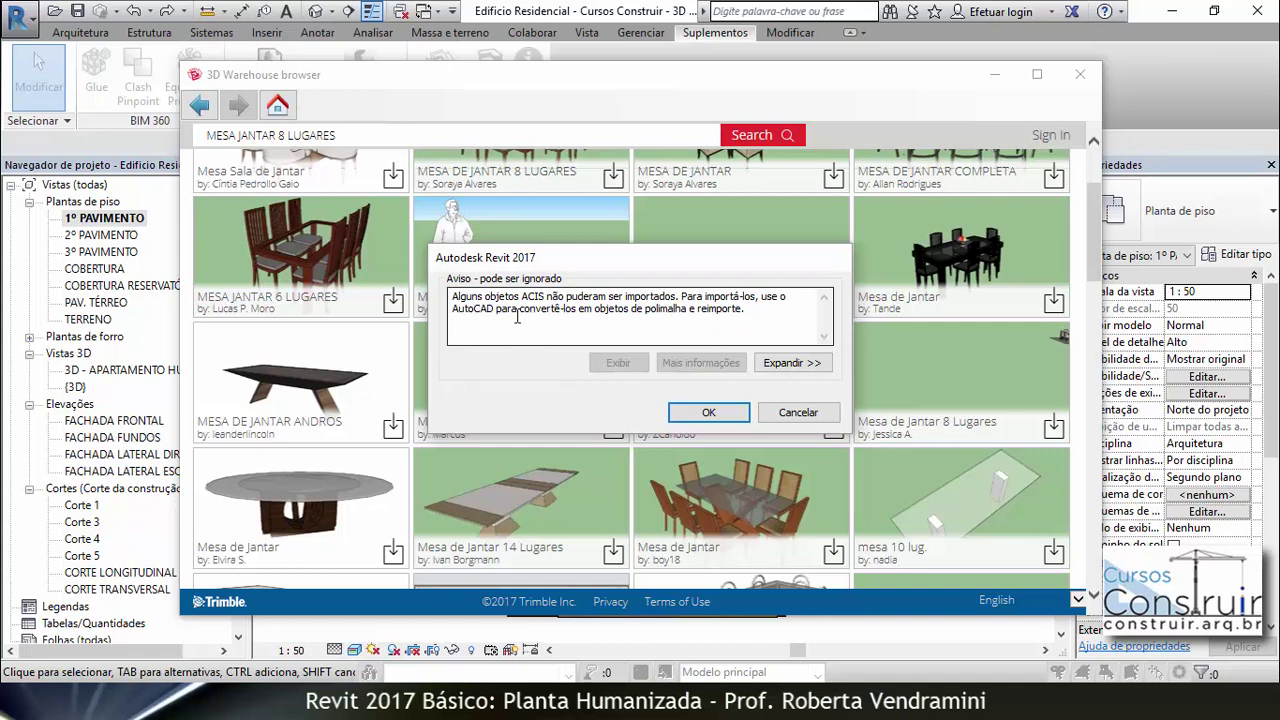
{"action": "left_click", "coordinate": [708, 410]}
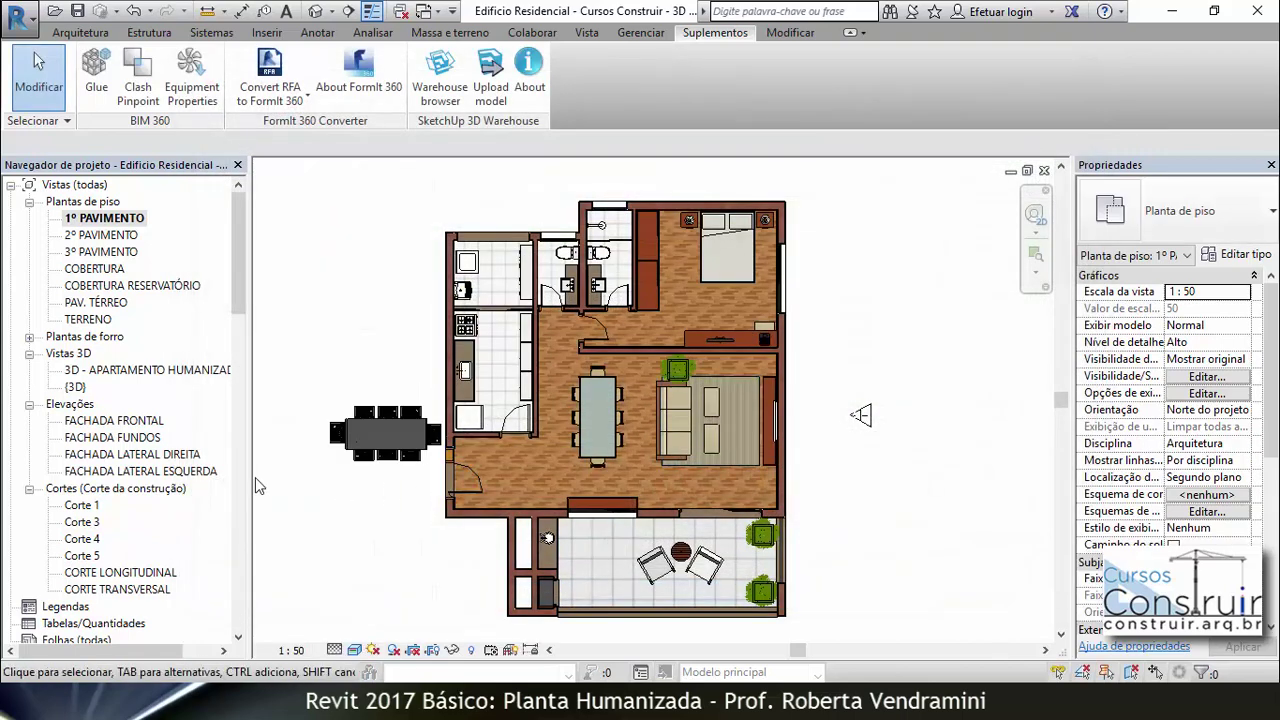
{"action": "scroll", "coordinate": [310, 466], "scroll_direction": "up", "scroll_amount": 2}
{"action": "scroll", "coordinate": [360, 470], "scroll_direction": "up", "scroll_amount": 2}
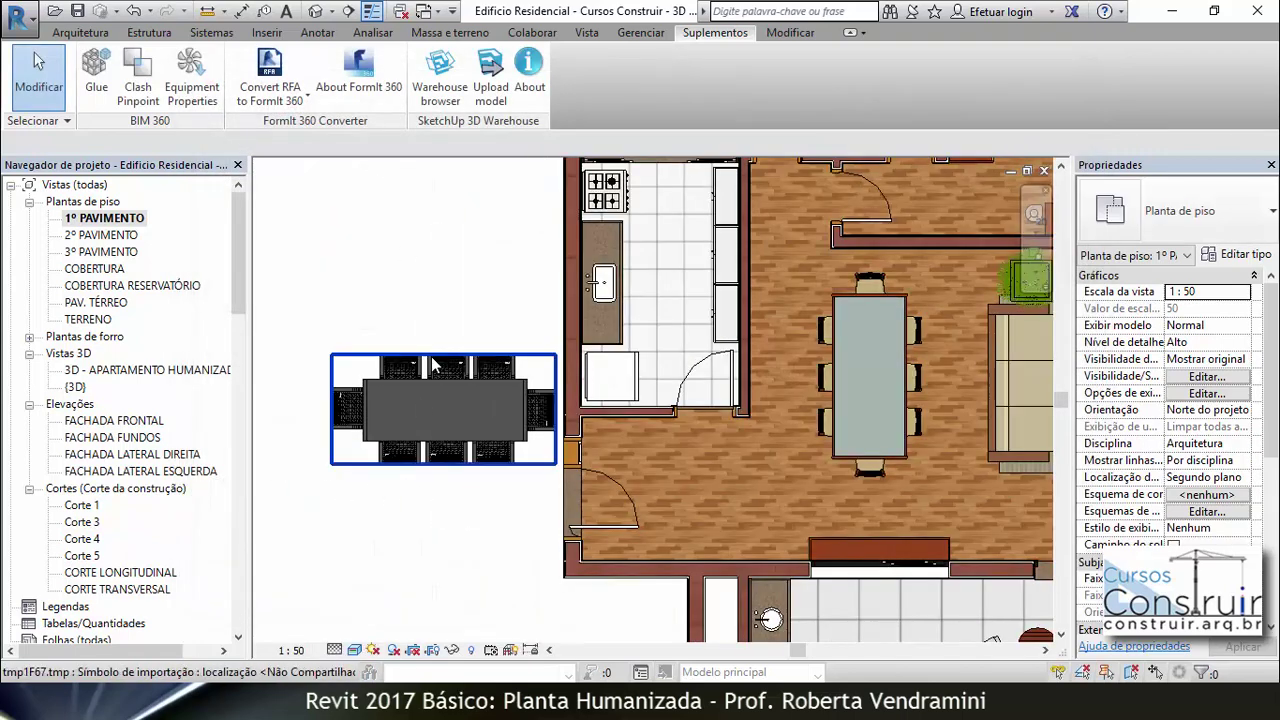
Step: Rotate the imported eight-chair table 90° from a vertical start ray
{"action": "scroll", "coordinate": [343, 395], "scroll_direction": "down", "scroll_amount": 3}
{"action": "scroll", "coordinate": [343, 395], "scroll_direction": "up", "scroll_amount": 2}
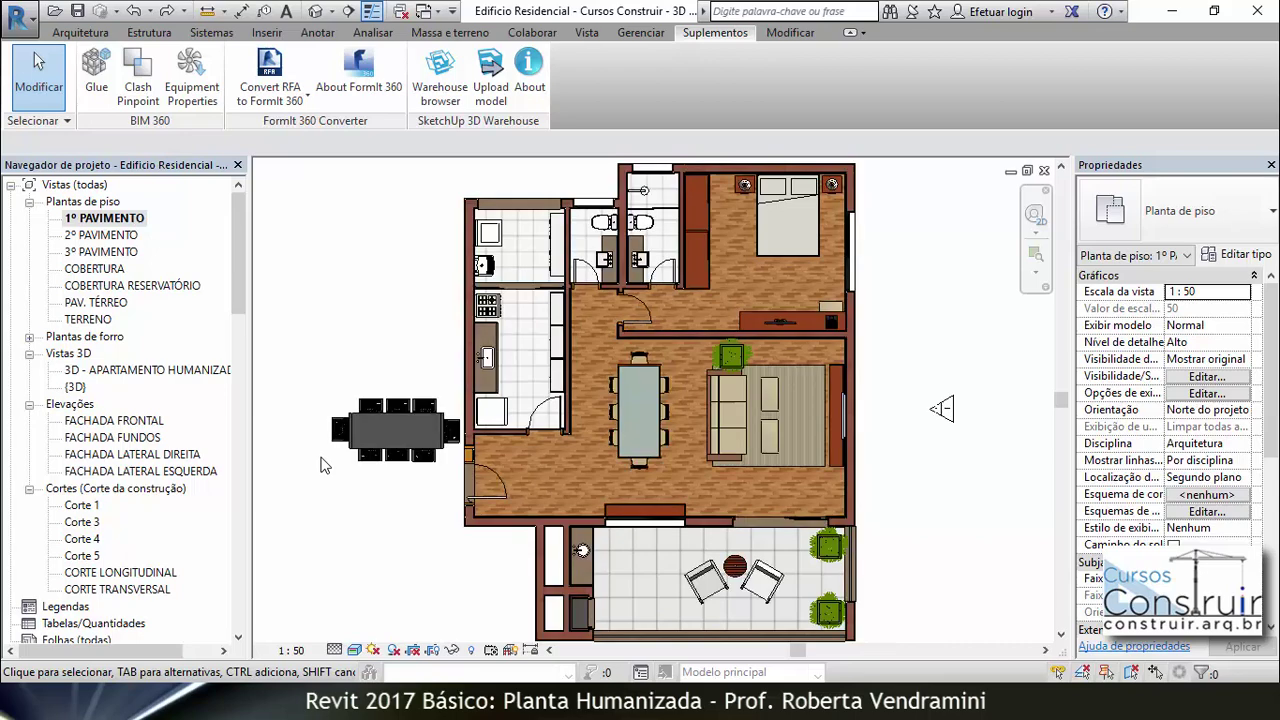
{"action": "scroll", "coordinate": [343, 395], "scroll_direction": "up", "scroll_amount": 2}
{"action": "scroll", "coordinate": [343, 395], "scroll_direction": "up", "scroll_amount": 3}
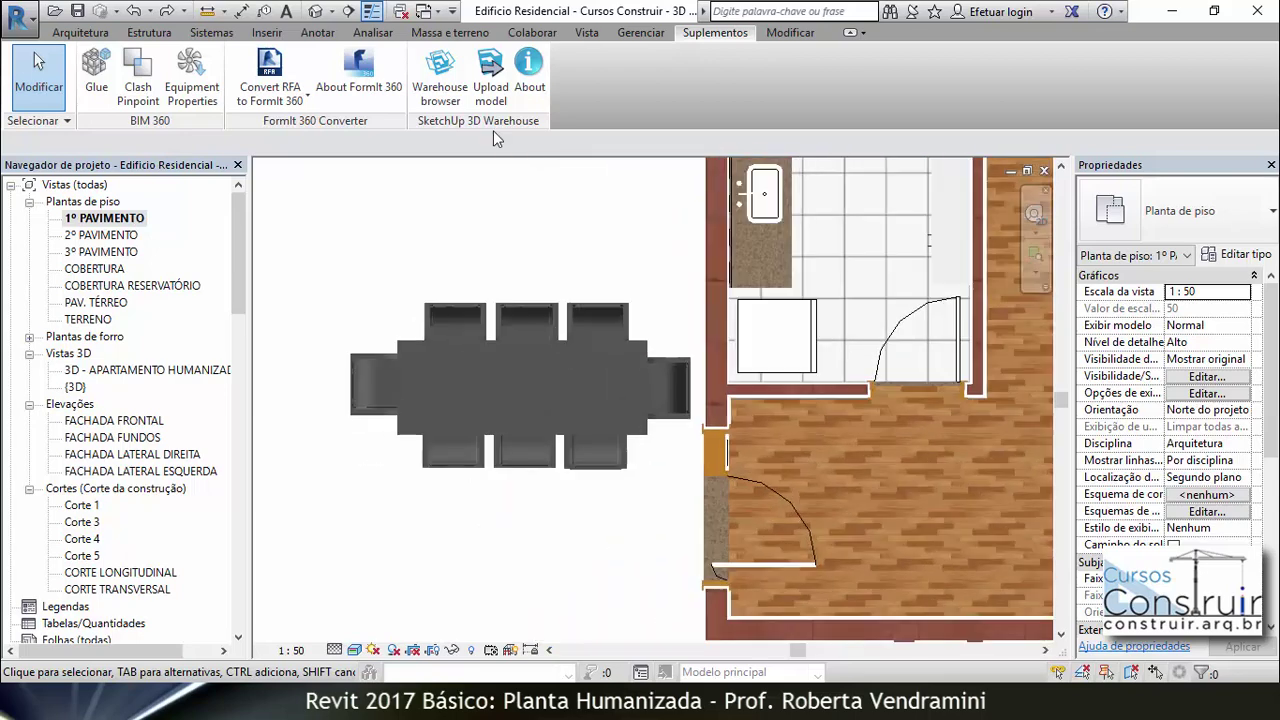
{"action": "left_click", "coordinate": [520, 305]}
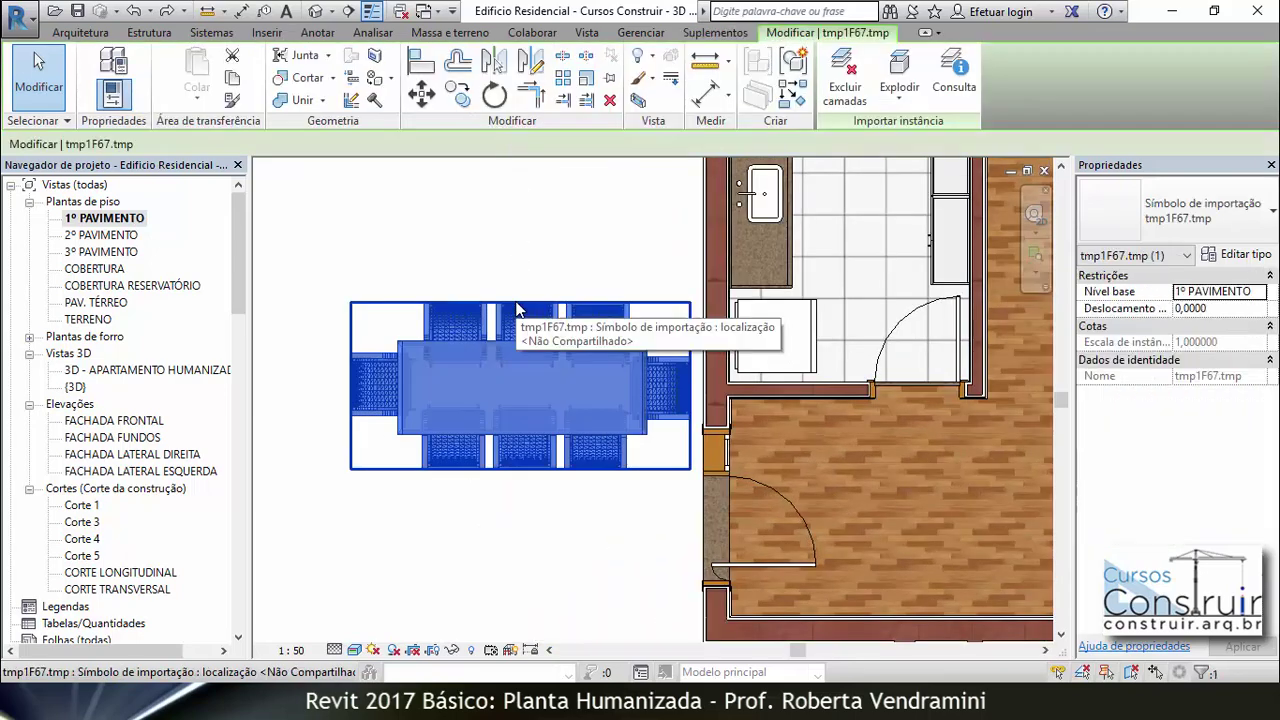
{"action": "left_click", "coordinate": [494, 95]}
{"action": "scroll", "coordinate": [511, 272], "scroll_direction": "down", "scroll_amount": 2}
{"action": "scroll", "coordinate": [511, 272], "scroll_direction": "down", "scroll_amount": 2}
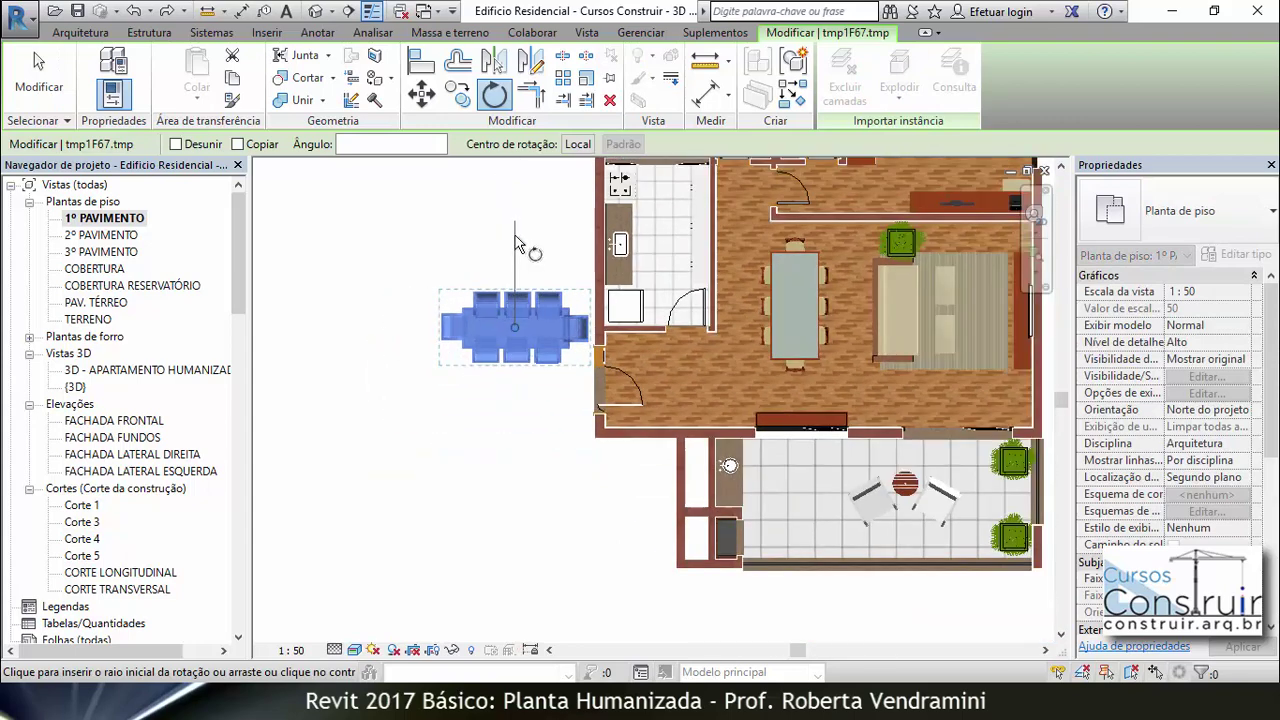
{"action": "left_click", "coordinate": [514, 206]}
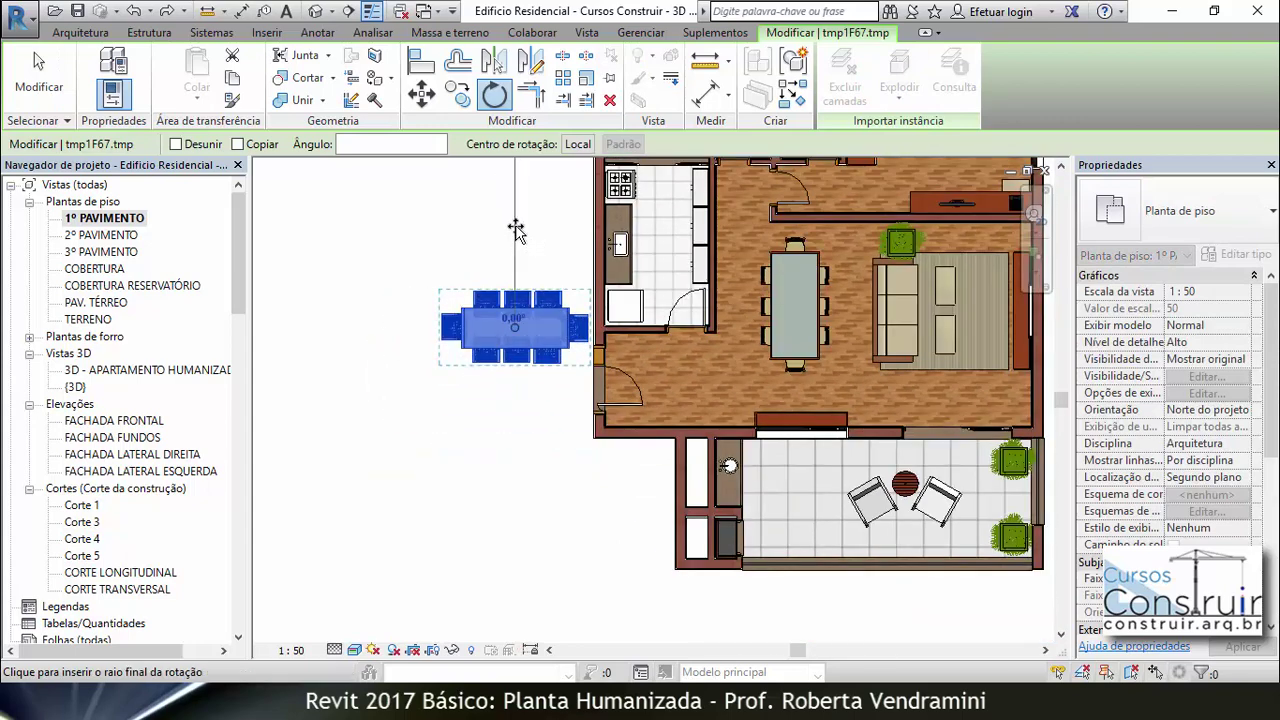
{"action": "left_click", "coordinate": [373, 331]}
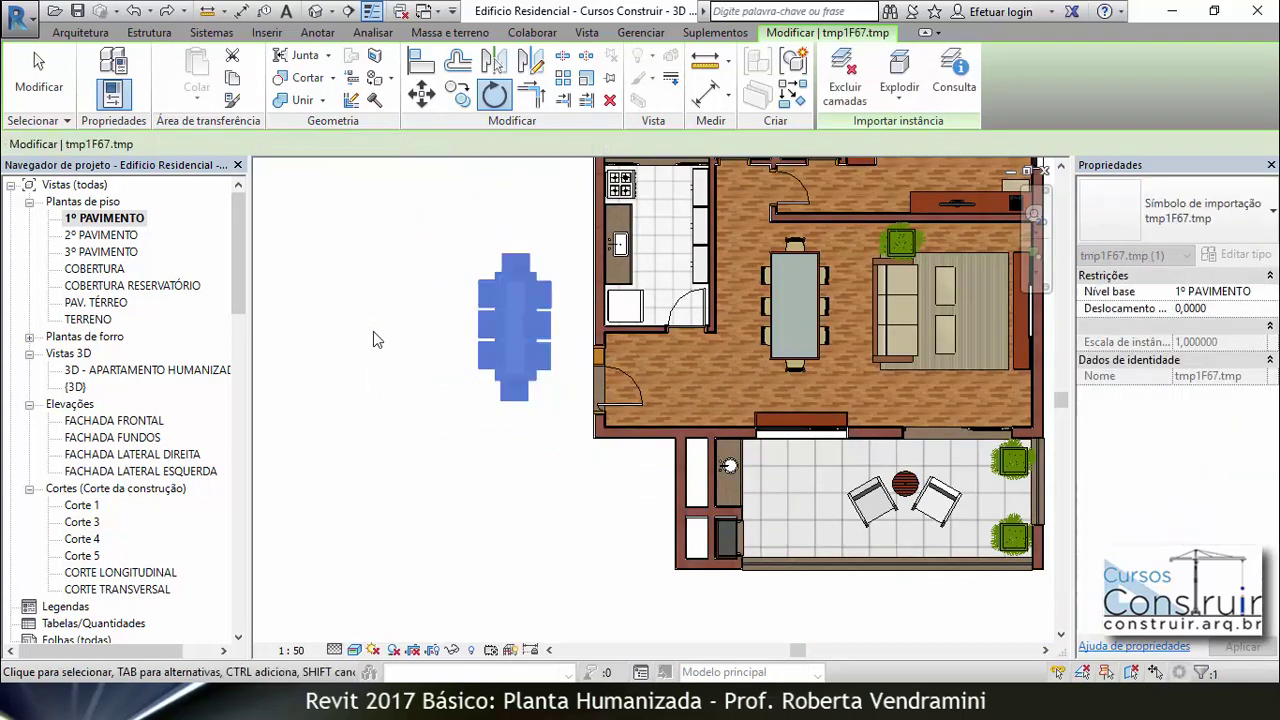
{"action": "key", "text": "Escape"}
{"action": "left_click", "coordinate": [431, 433]}
{"action": "scroll", "coordinate": [729, 418], "scroll_direction": "up", "scroll_amount": 1}
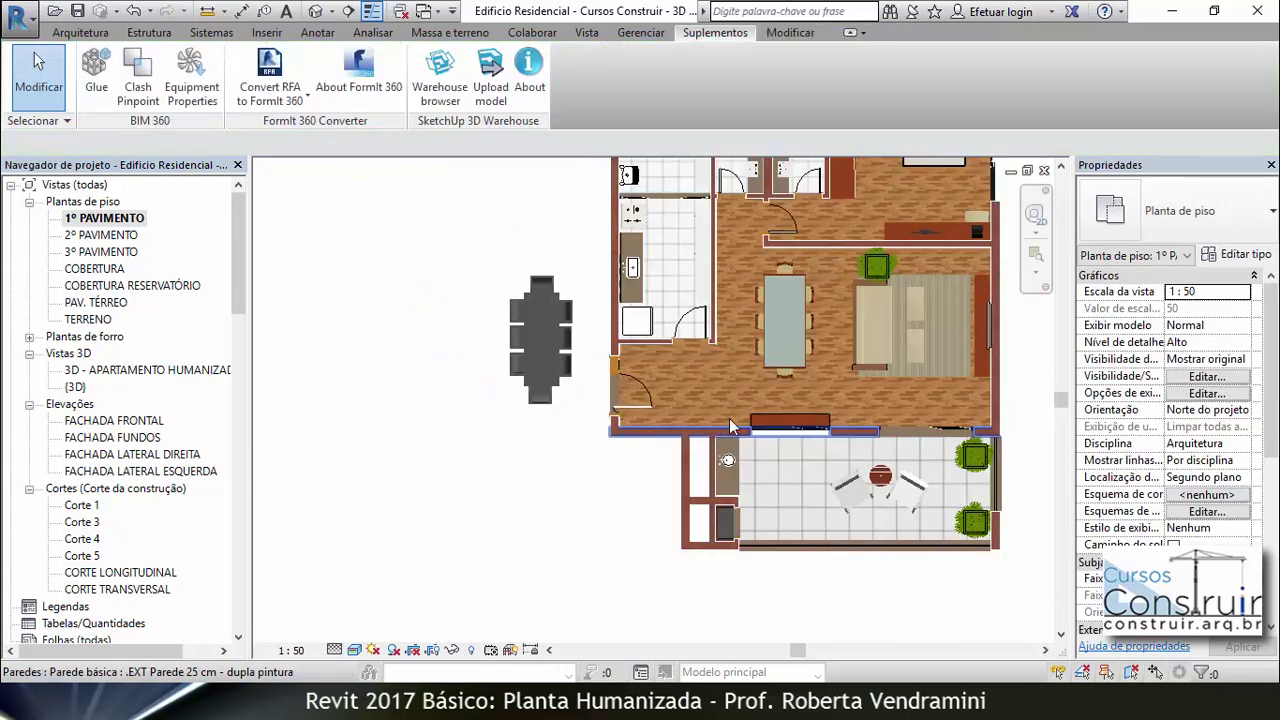
{"action": "scroll", "coordinate": [740, 320], "scroll_direction": "up", "scroll_amount": 1}
{"action": "scroll", "coordinate": [756, 223], "scroll_direction": "up", "scroll_amount": 1}
Step: Delete the original Mesa Sala de Jantar and drag the imported table into its place
{"action": "left_click", "coordinate": [748, 264]}
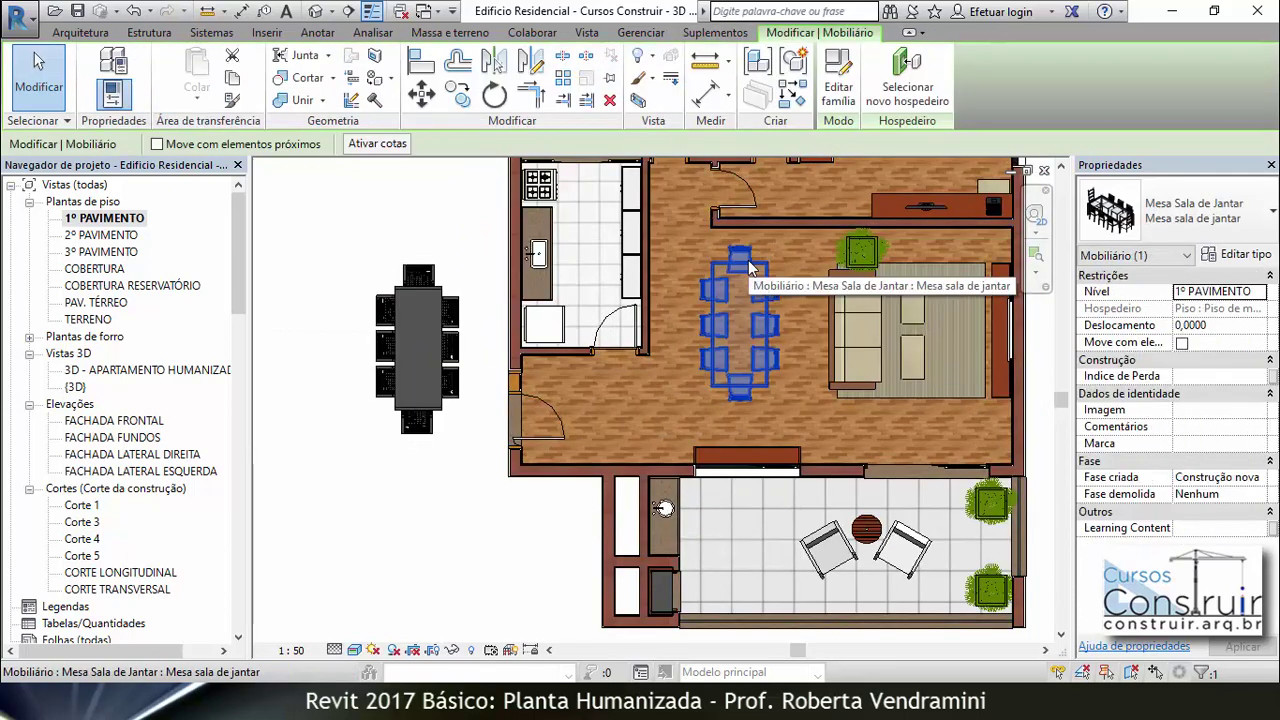
{"action": "key", "text": "Delete"}
{"action": "left_click", "coordinate": [428, 292]}
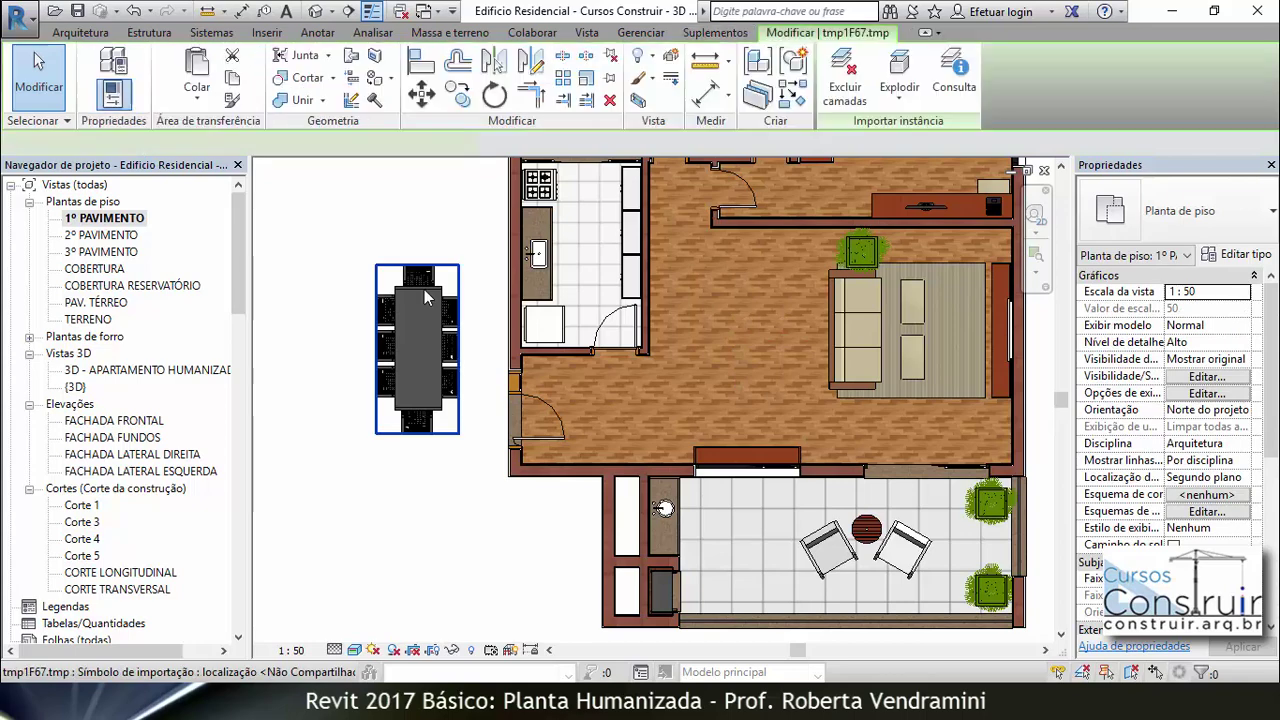
{"action": "left_click_drag", "start_coordinate": [433, 287], "coordinate": [760, 270]}
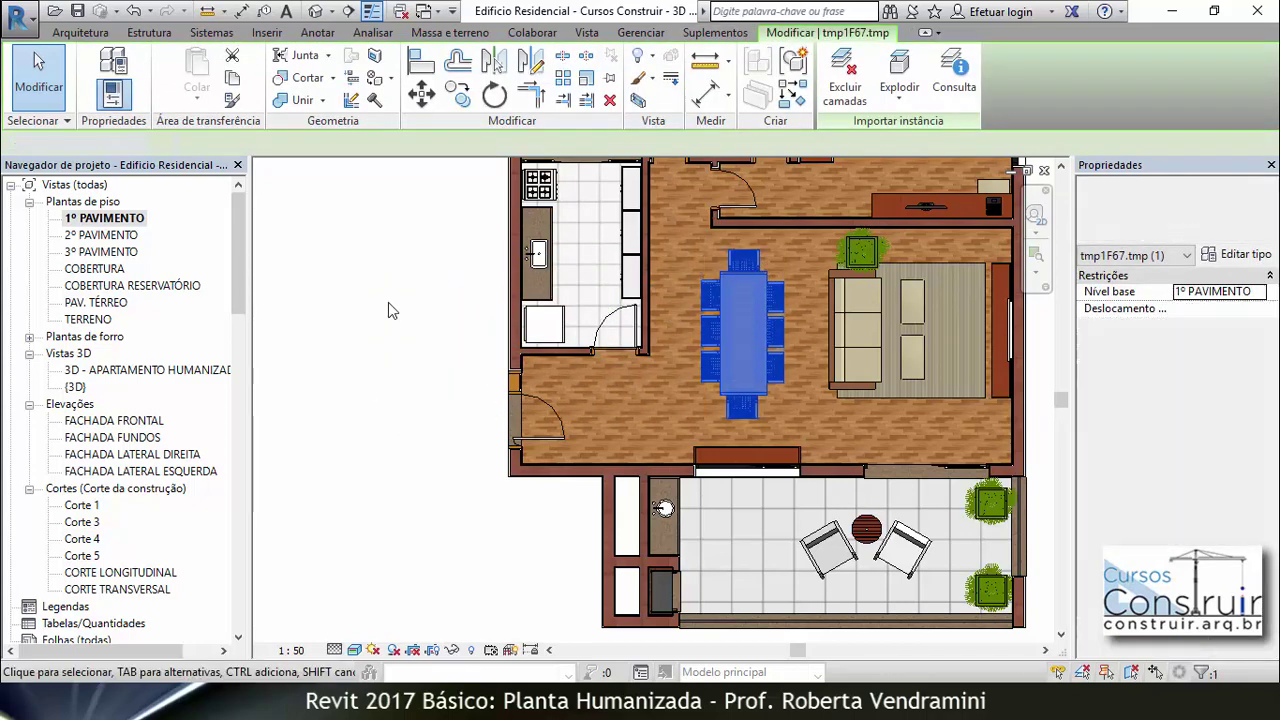
{"action": "left_click", "coordinate": [388, 302]}
{"action": "scroll", "coordinate": [331, 409], "scroll_direction": "down", "scroll_amount": 1}
{"action": "scroll", "coordinate": [720, 342], "scroll_direction": "up", "scroll_amount": 2}
{"action": "scroll", "coordinate": [779, 343], "scroll_direction": "up", "scroll_amount": 2}
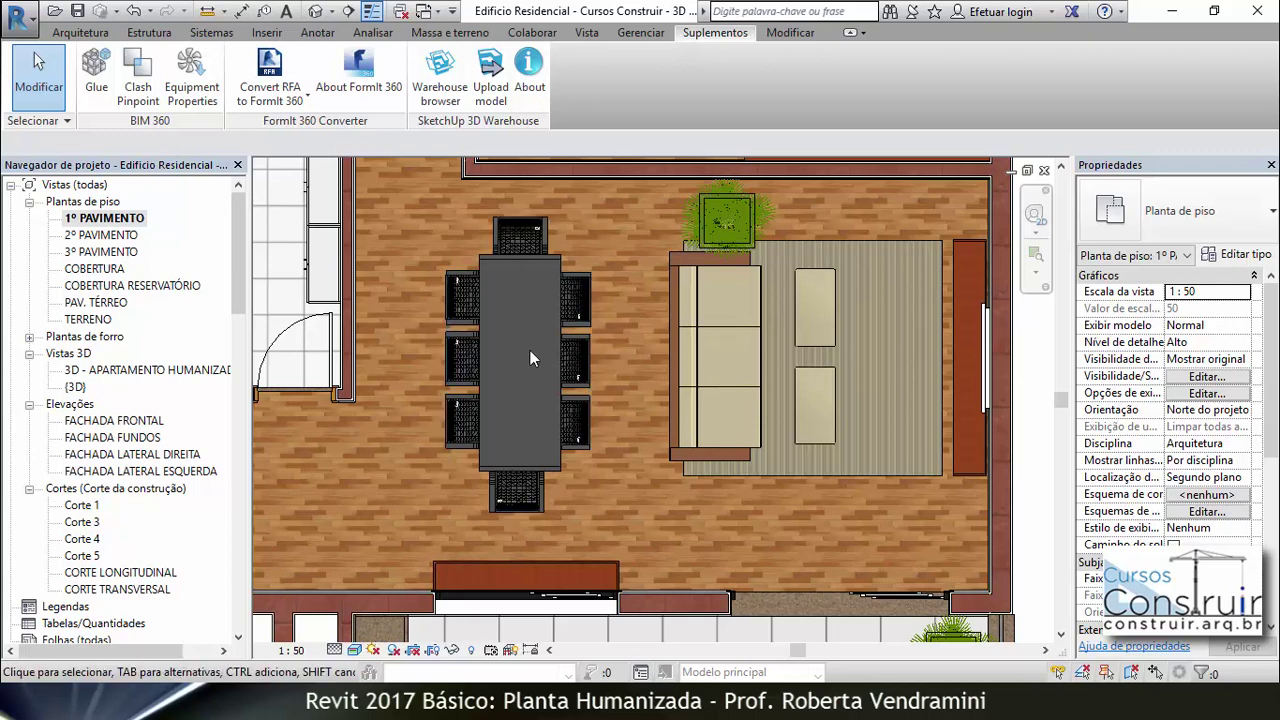
{"action": "left_click", "coordinate": [207, 11]}
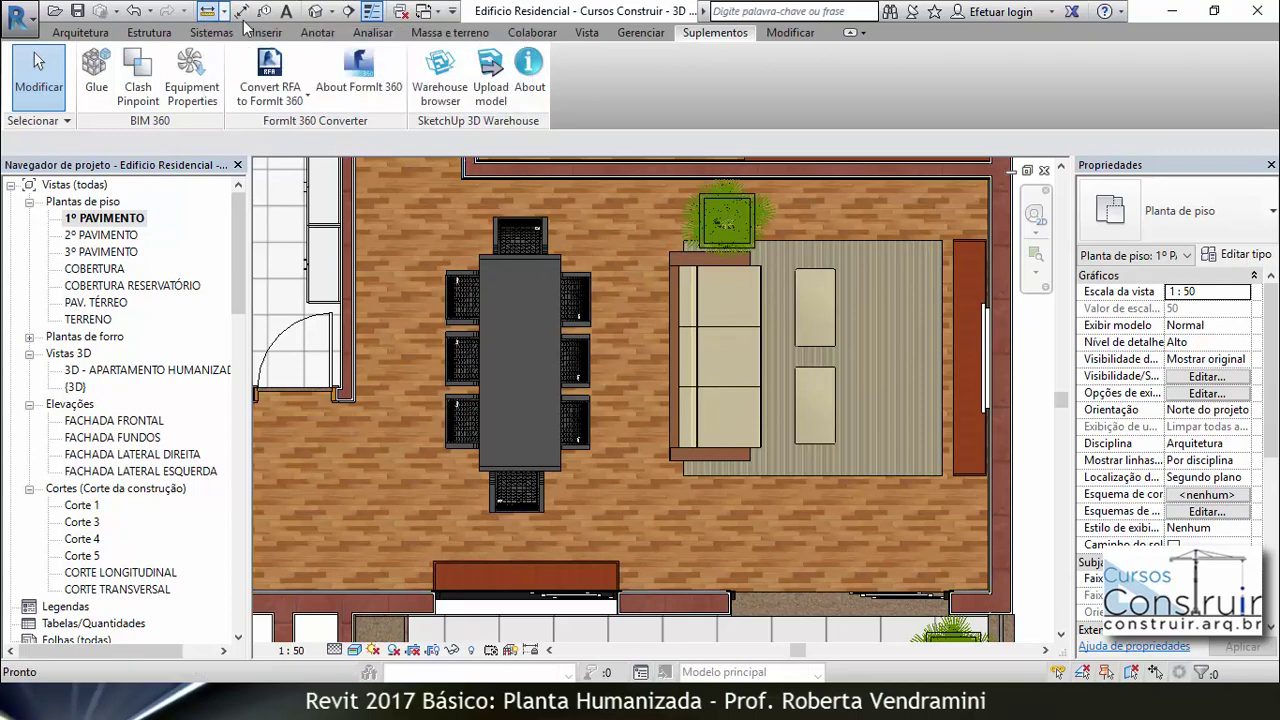
{"action": "scroll", "coordinate": [530, 258], "scroll_direction": "up", "scroll_amount": 3}
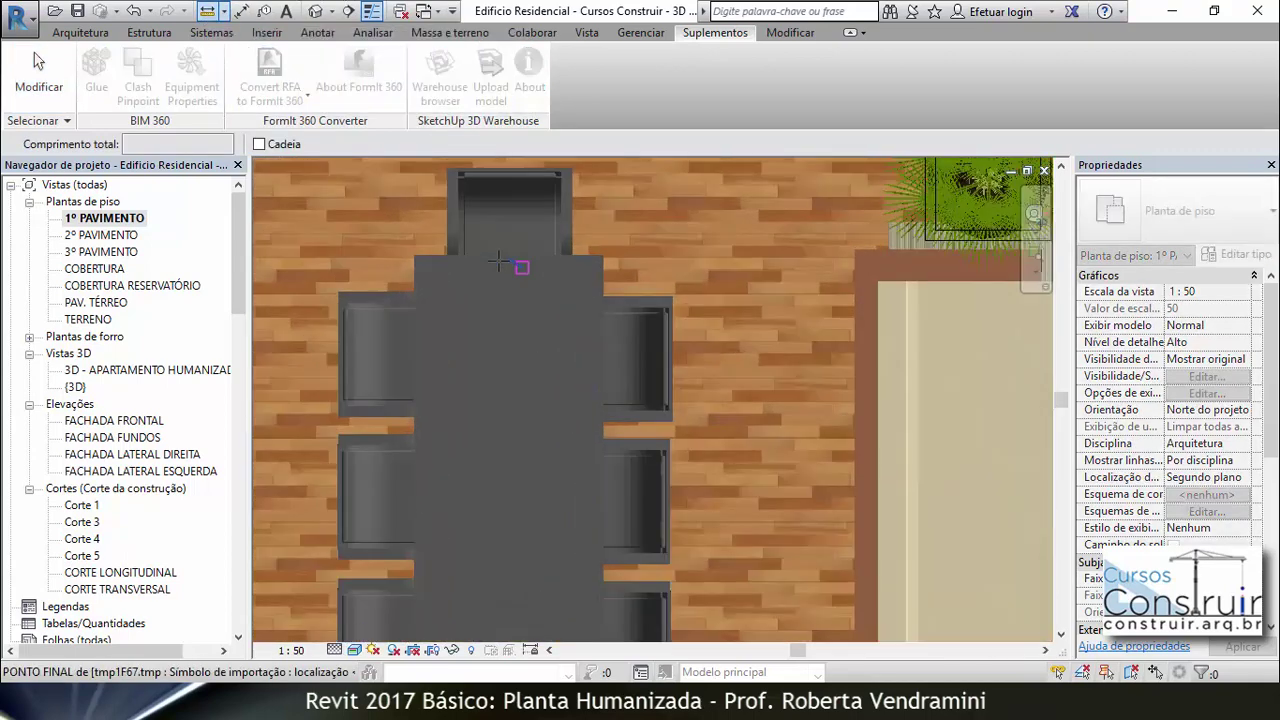
{"action": "left_click", "coordinate": [413, 255]}
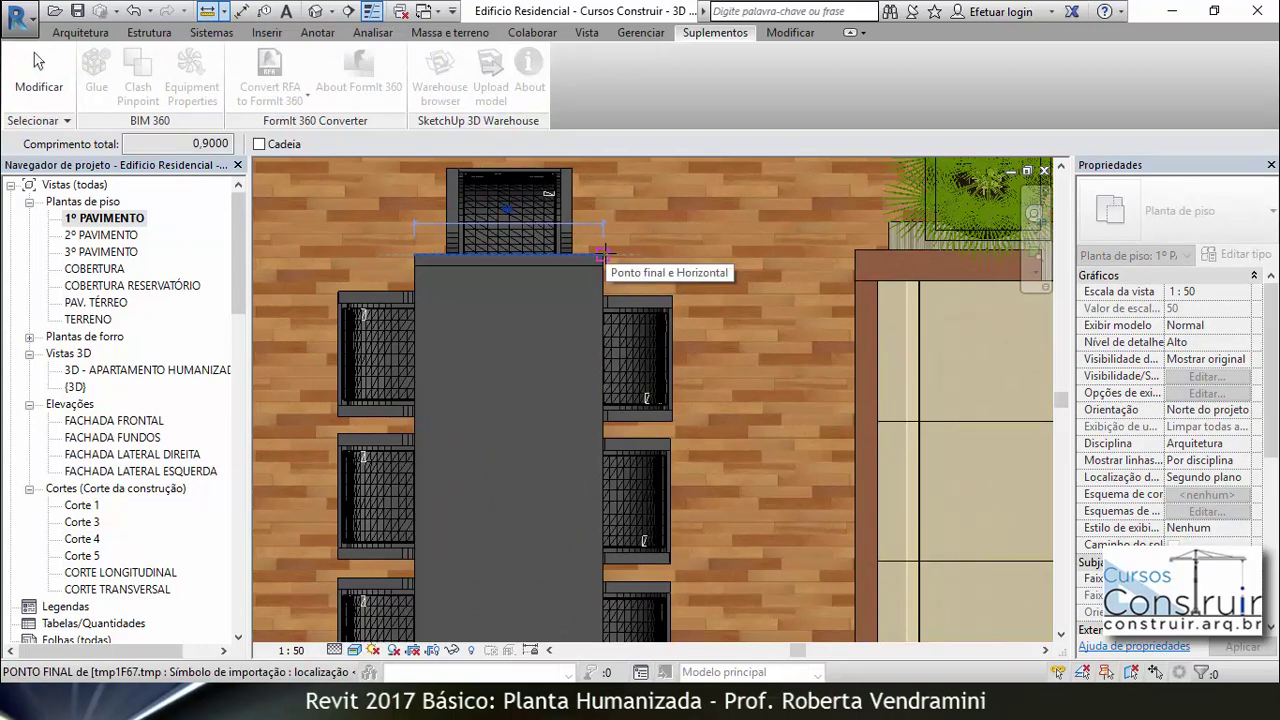
{"action": "left_click", "coordinate": [603, 255]}
{"action": "key", "text": "Escape"}
{"action": "key", "text": "Escape"}
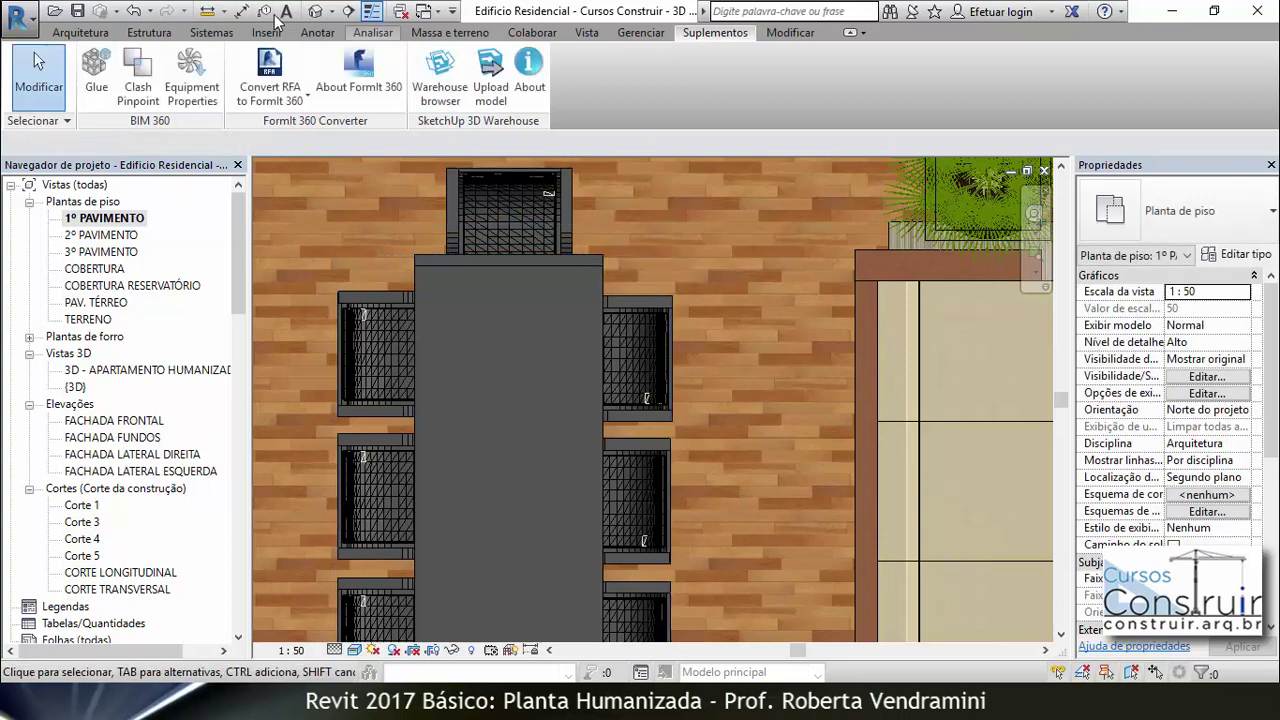
{"action": "key", "text": "Return"}
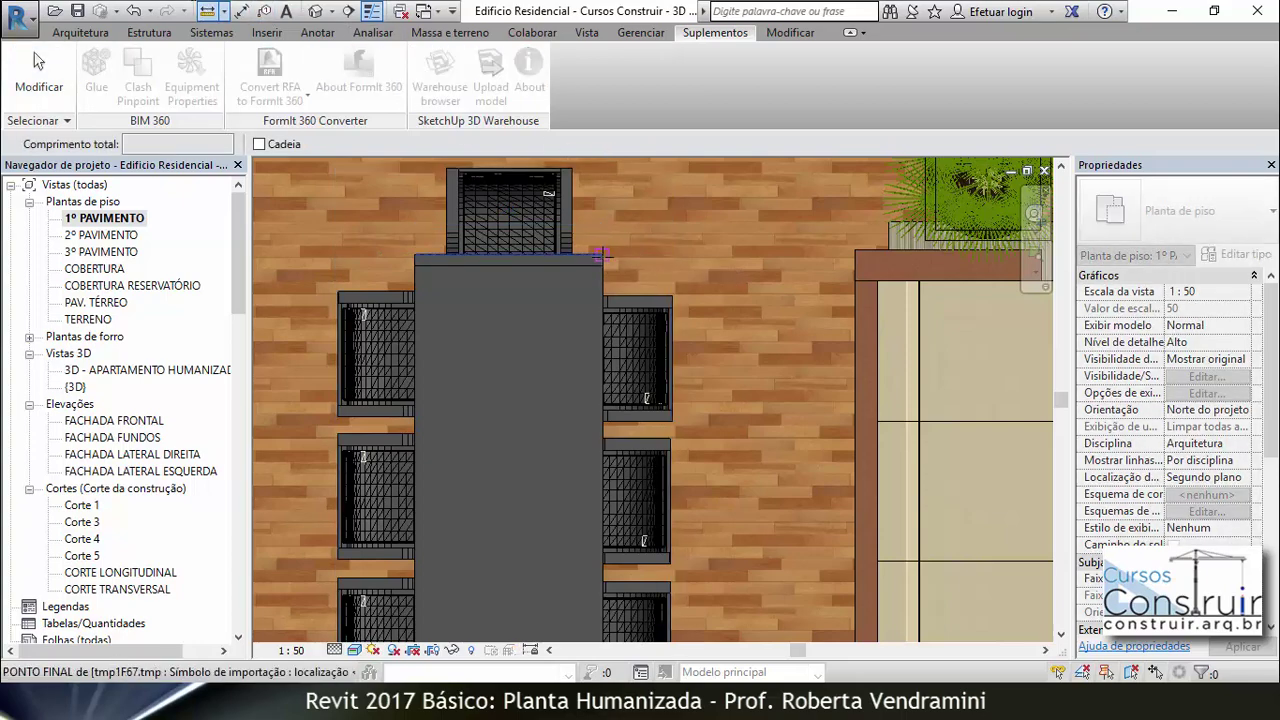
{"action": "left_click", "coordinate": [603, 256]}
{"action": "scroll", "coordinate": [603, 256], "scroll_direction": "down", "scroll_amount": 3}
{"action": "scroll", "coordinate": [603, 256], "scroll_direction": "up", "scroll_amount": 1}
{"action": "scroll", "coordinate": [605, 380], "scroll_direction": "up", "scroll_amount": 1}
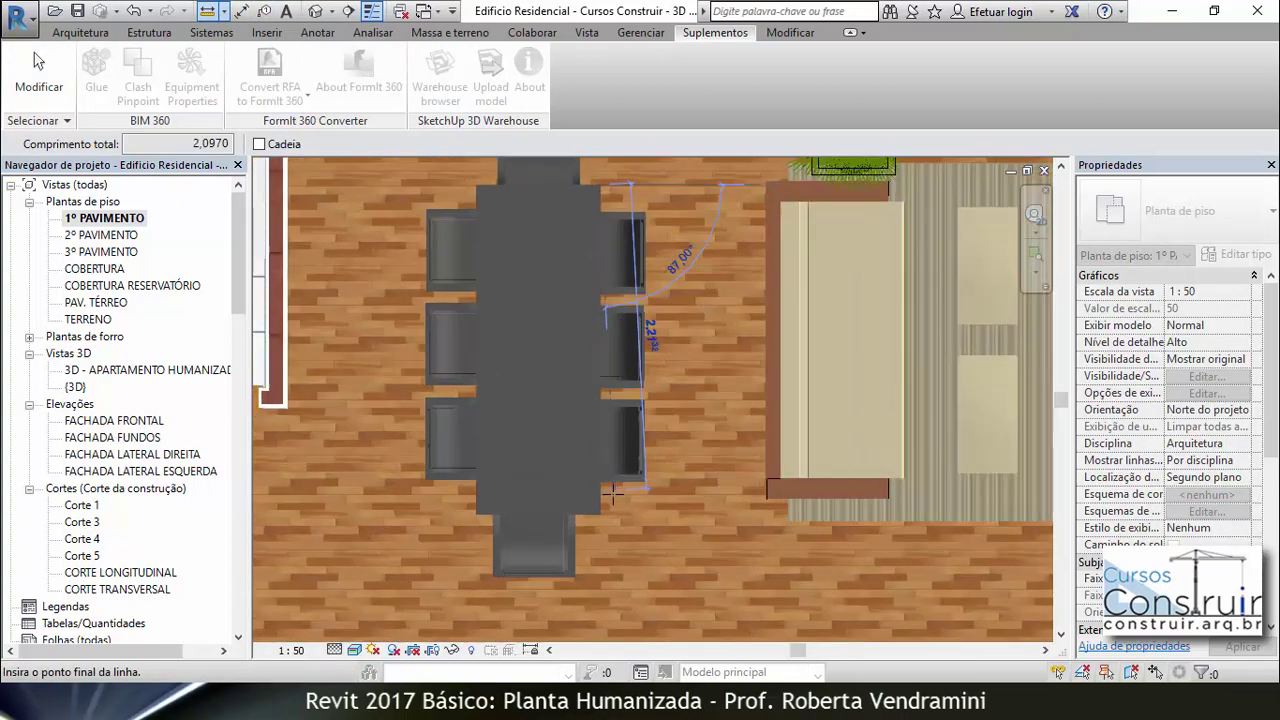
{"action": "scroll", "coordinate": [608, 500], "scroll_direction": "up", "scroll_amount": 2}
{"action": "scroll", "coordinate": [599, 548], "scroll_direction": "up", "scroll_amount": 1}
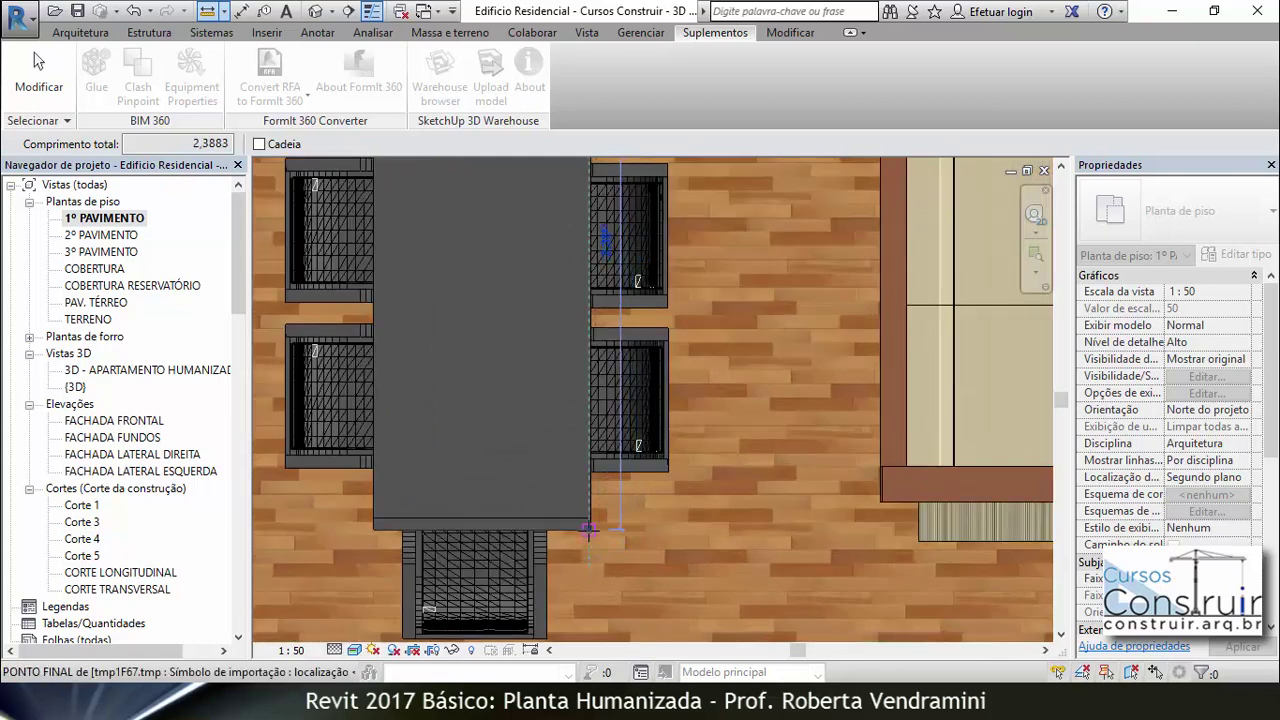
{"action": "key", "text": "Tab"}
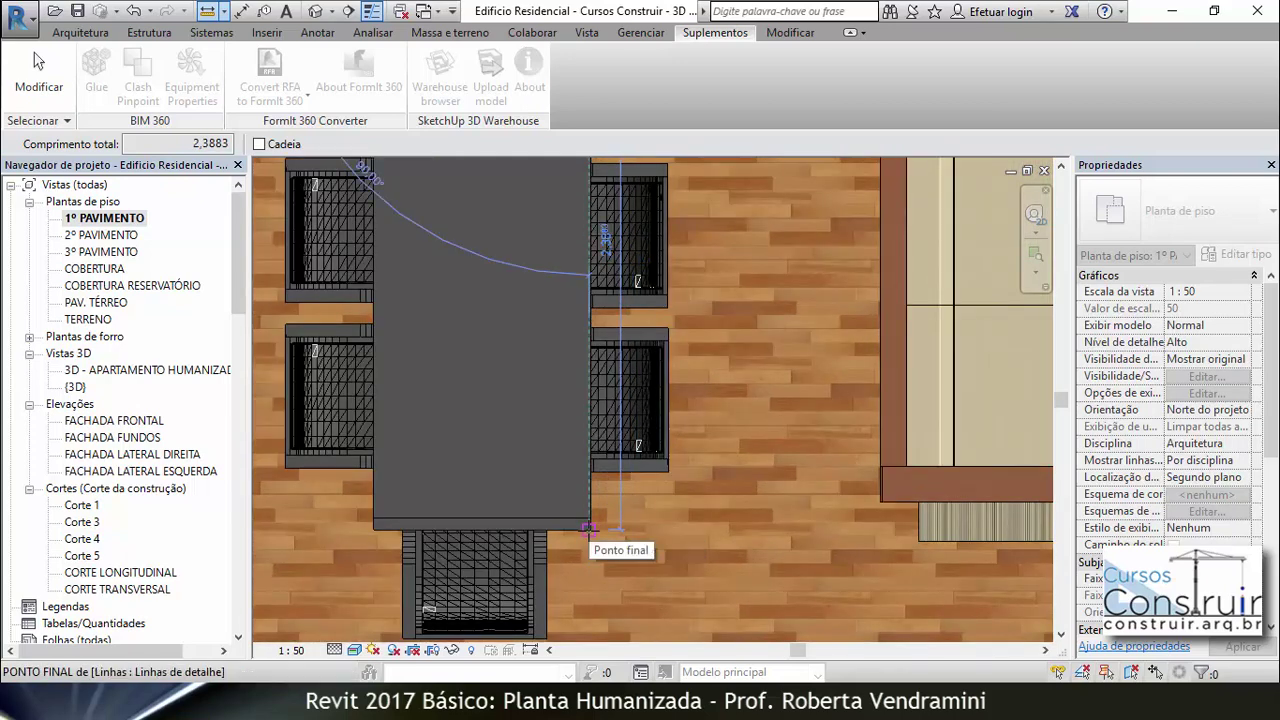
{"action": "key", "text": "Escape"}
{"action": "key", "text": "Escape"}
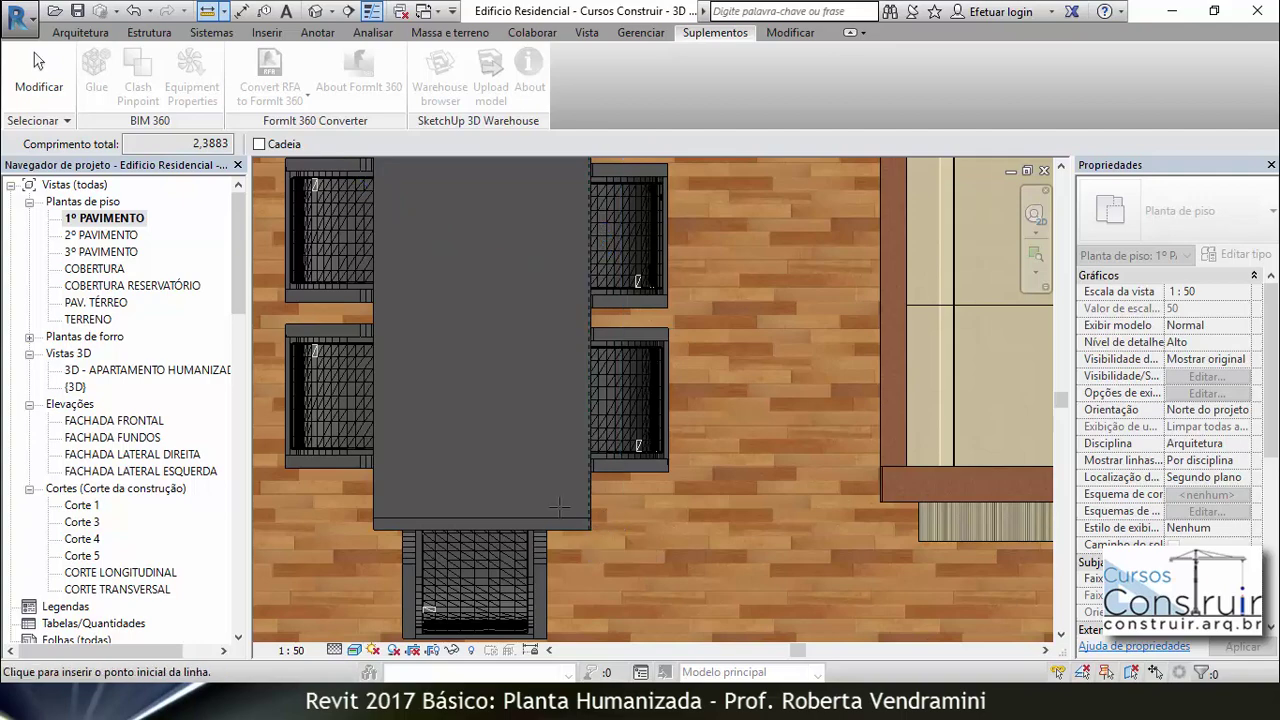
{"action": "scroll", "coordinate": [533, 506], "scroll_direction": "down", "scroll_amount": 3}
{"action": "scroll", "coordinate": [533, 506], "scroll_direction": "down", "scroll_amount": 3}
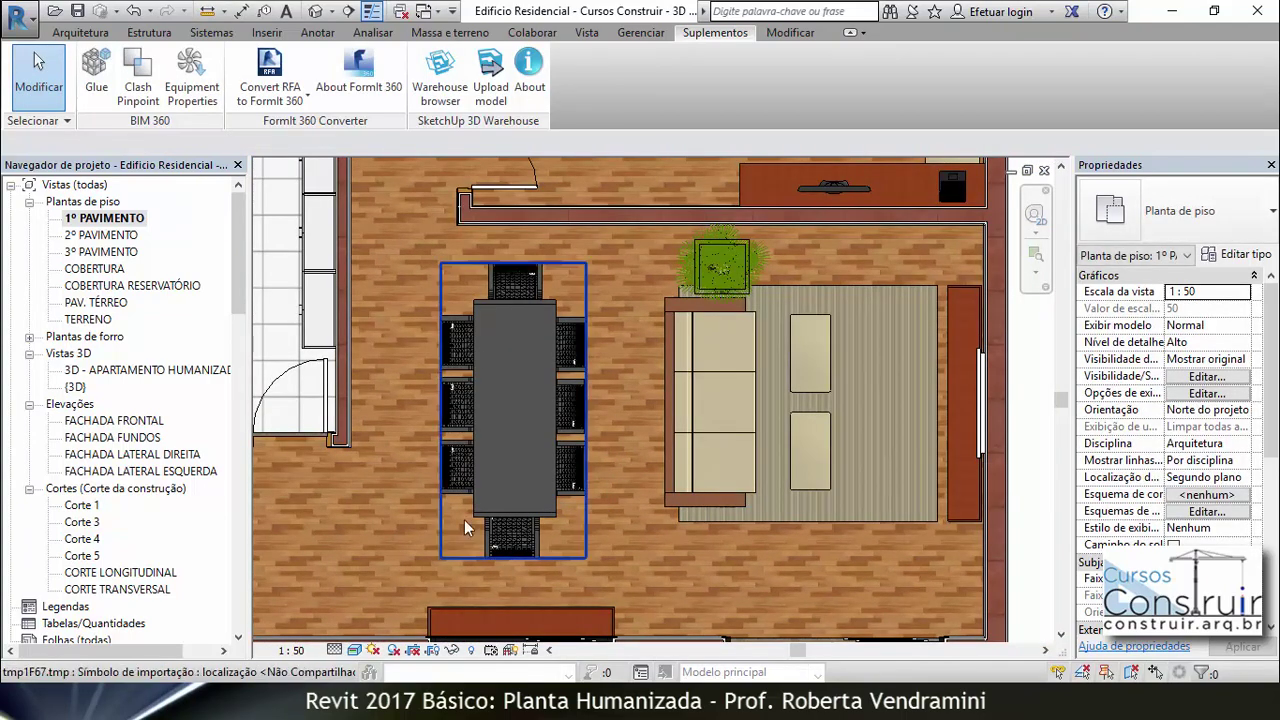
Step: Zoom around the realistic 1º PAVIMENTO floor plan to inspect its finishes and furniture
{"action": "scroll", "coordinate": [586, 391], "scroll_direction": "down", "scroll_amount": 3}
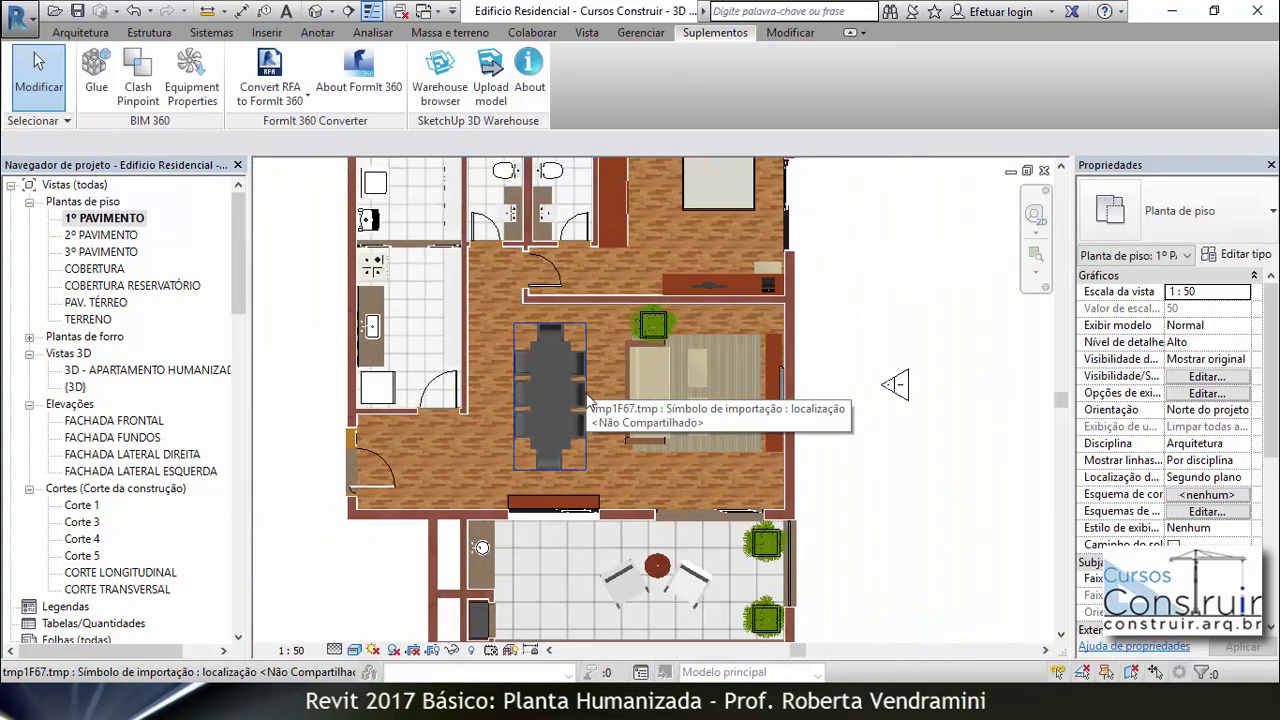
{"action": "scroll", "coordinate": [586, 391], "scroll_direction": "down", "scroll_amount": 3}
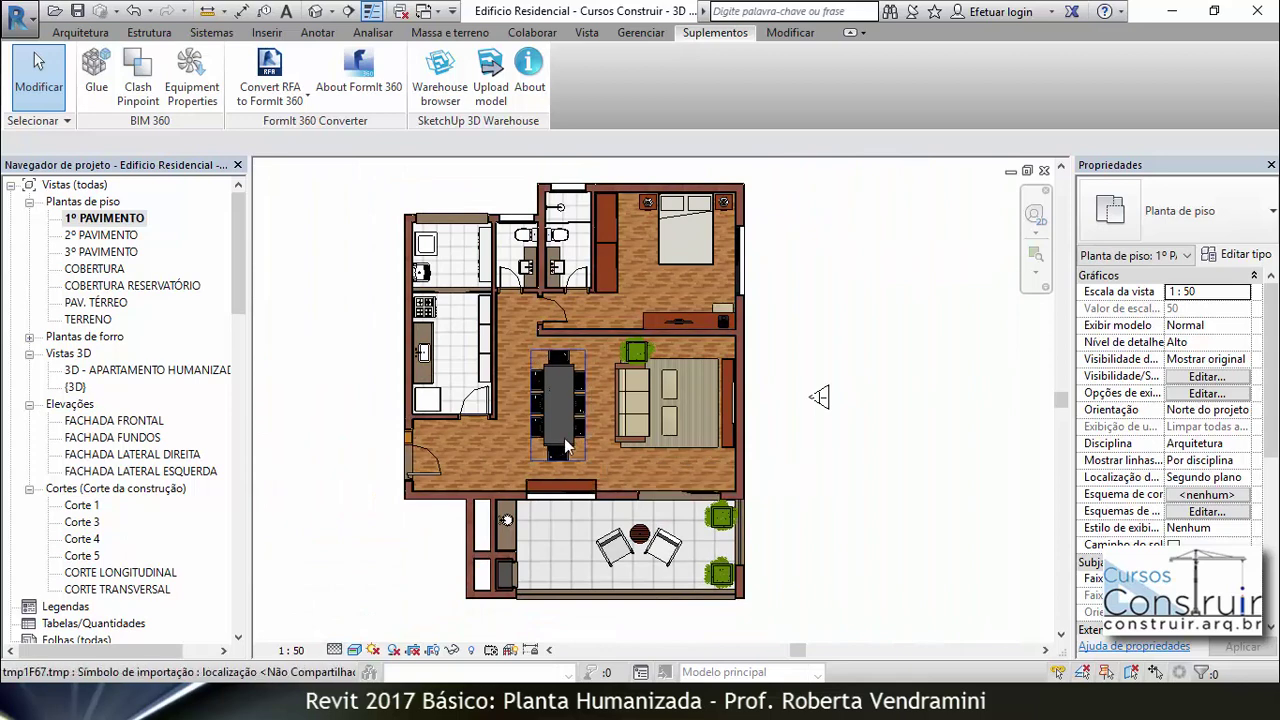
{"action": "scroll", "coordinate": [531, 387], "scroll_direction": "down", "scroll_amount": 1}
{"action": "scroll", "coordinate": [531, 387], "scroll_direction": "up", "scroll_amount": 1}
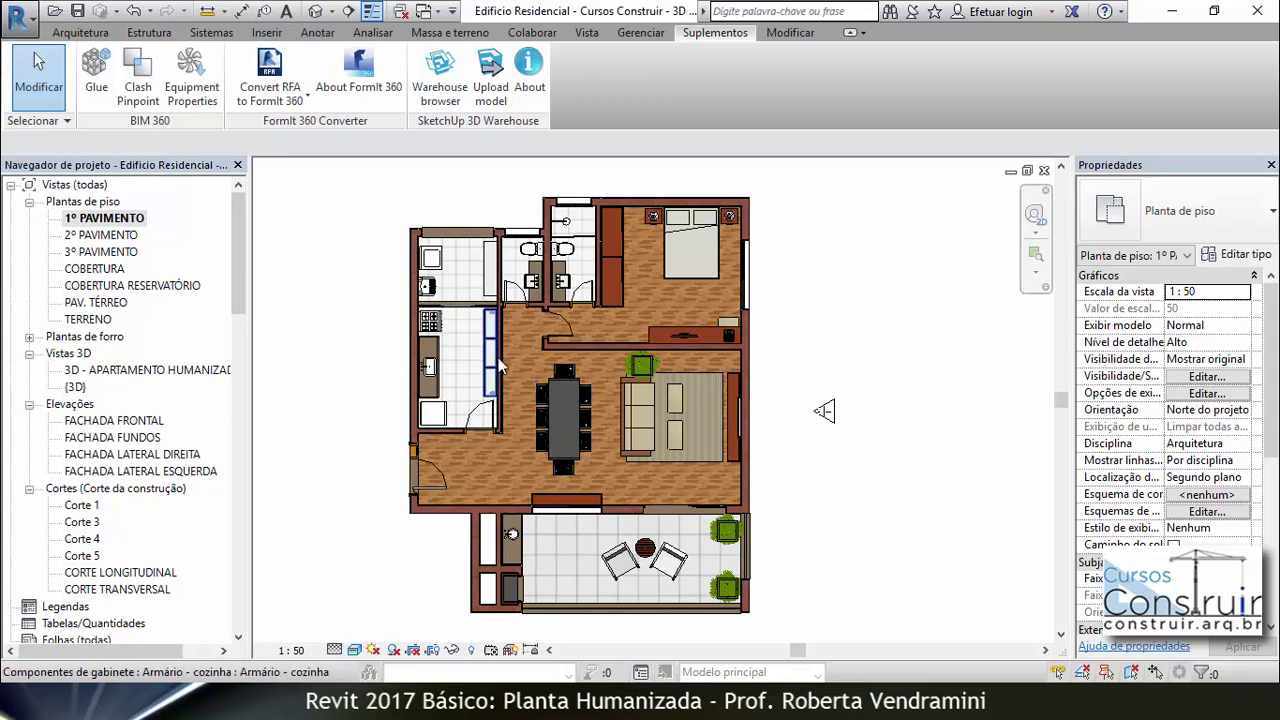
Step: Set the 1º PAVIMENTO plan's visual style to Cores consistentes
{"action": "left_click", "coordinate": [355, 650]}
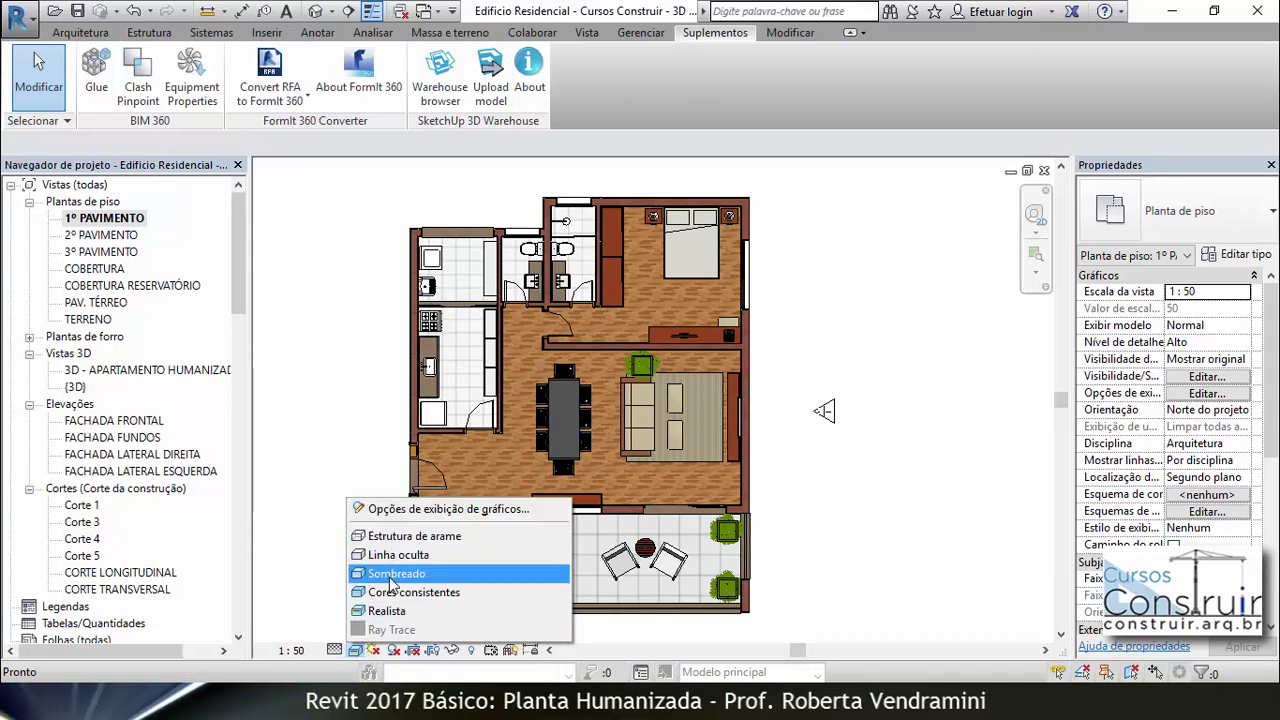
{"action": "left_click", "coordinate": [395, 592]}
{"action": "left_click", "coordinate": [364, 650]}
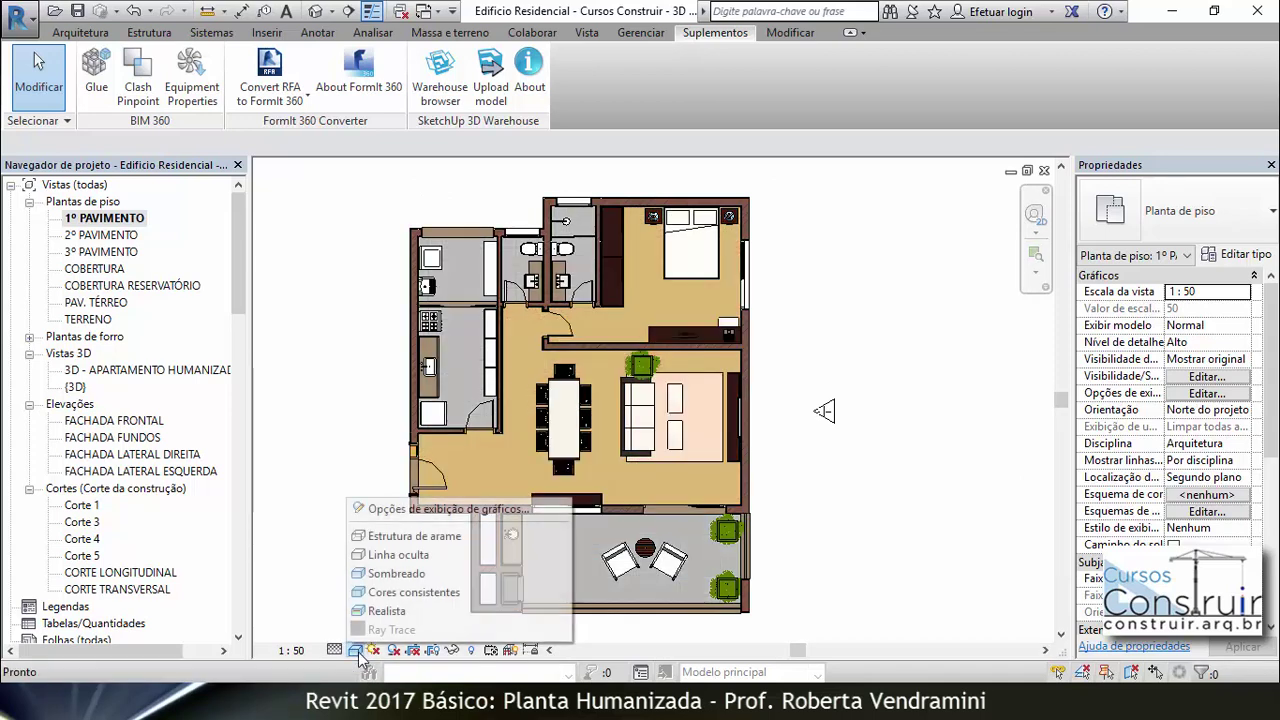
{"action": "left_click", "coordinate": [403, 593]}
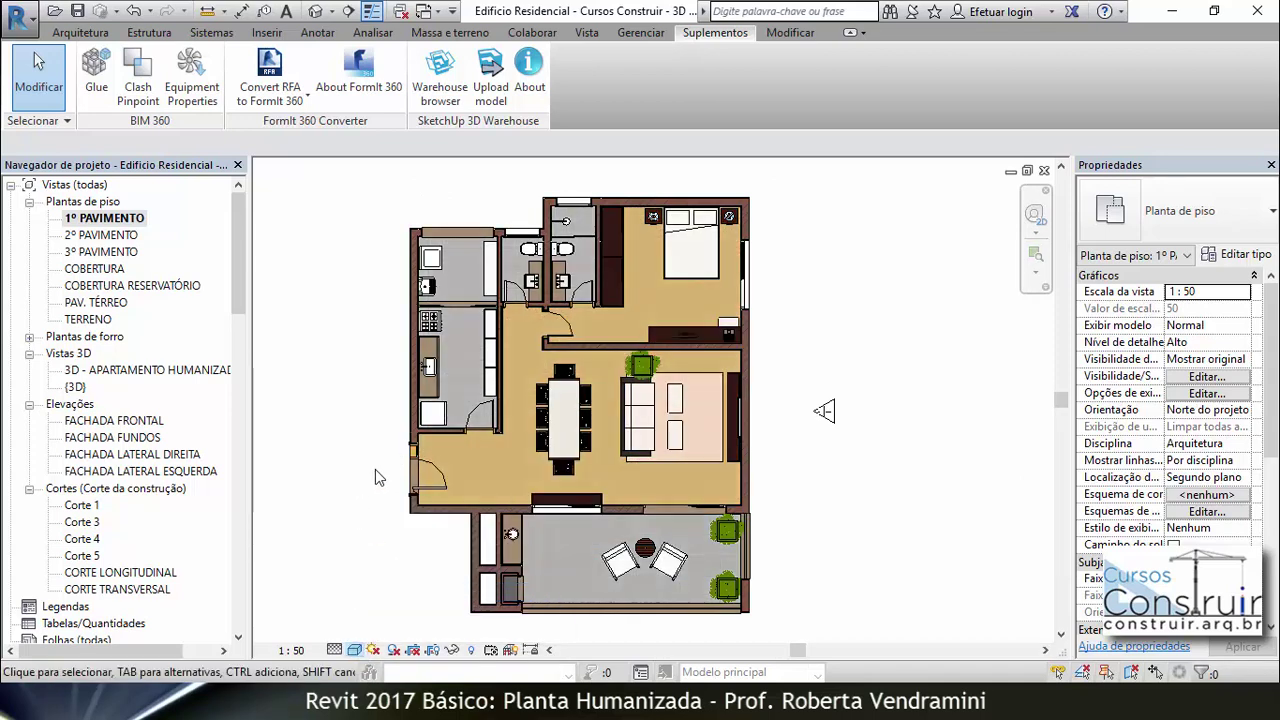
Step: Zoom in on the eight-chair dining table in the living area and back out
{"action": "scroll", "coordinate": [610, 461], "scroll_direction": "up", "scroll_amount": 1}
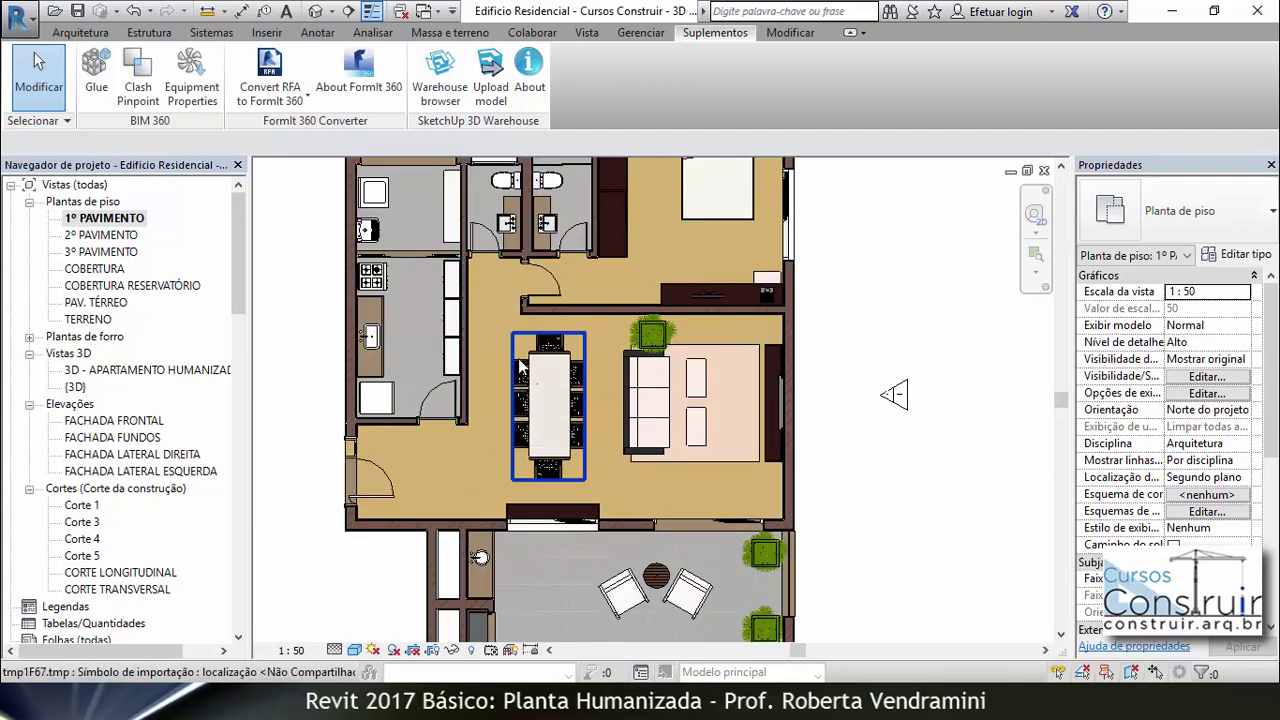
{"action": "scroll", "coordinate": [527, 388], "scroll_direction": "up", "scroll_amount": 1}
{"action": "scroll", "coordinate": [525, 385], "scroll_direction": "up", "scroll_amount": 2}
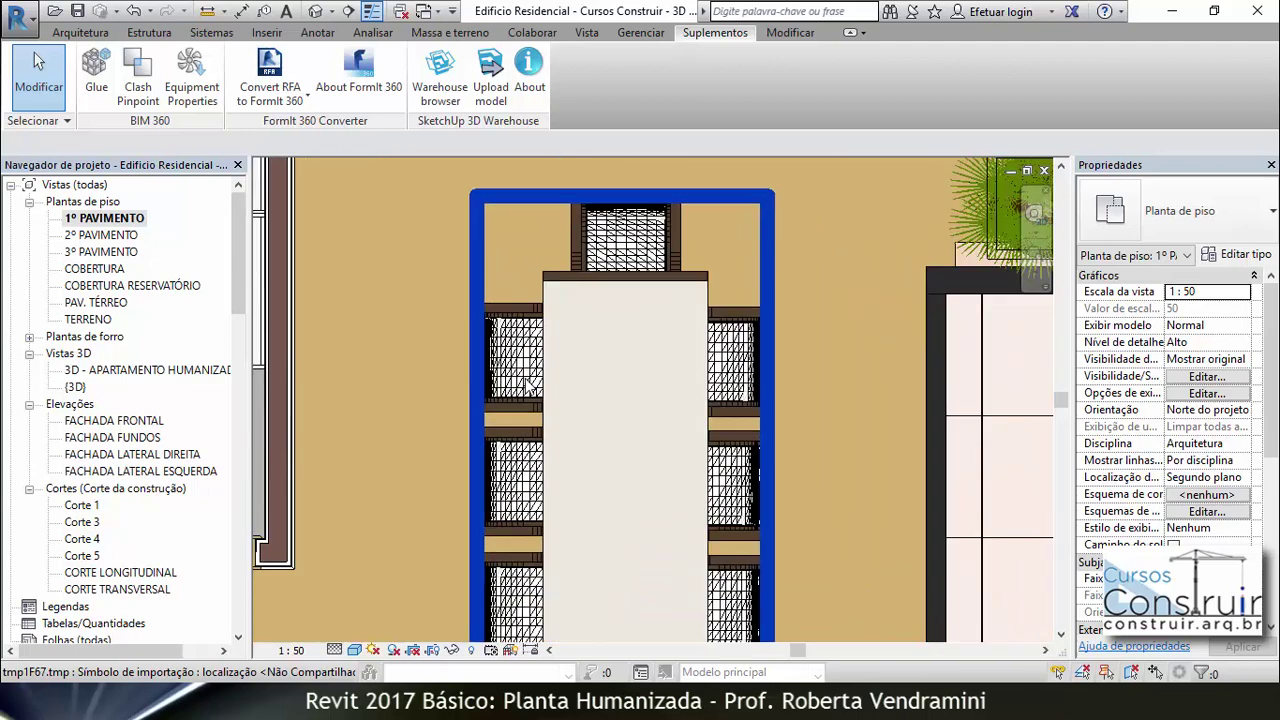
{"action": "scroll", "coordinate": [510, 360], "scroll_direction": "up", "scroll_amount": 3}
{"action": "scroll", "coordinate": [487, 313], "scroll_direction": "up", "scroll_amount": 2}
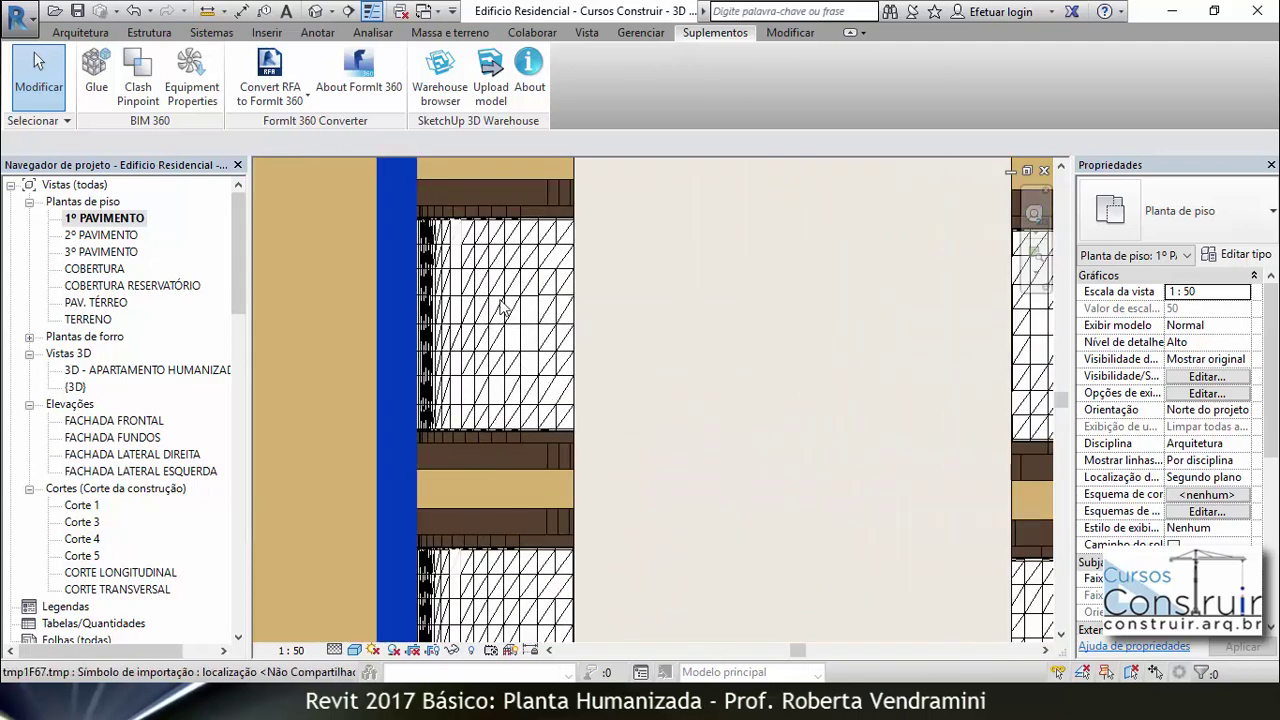
{"action": "scroll", "coordinate": [515, 368], "scroll_direction": "down", "scroll_amount": 3}
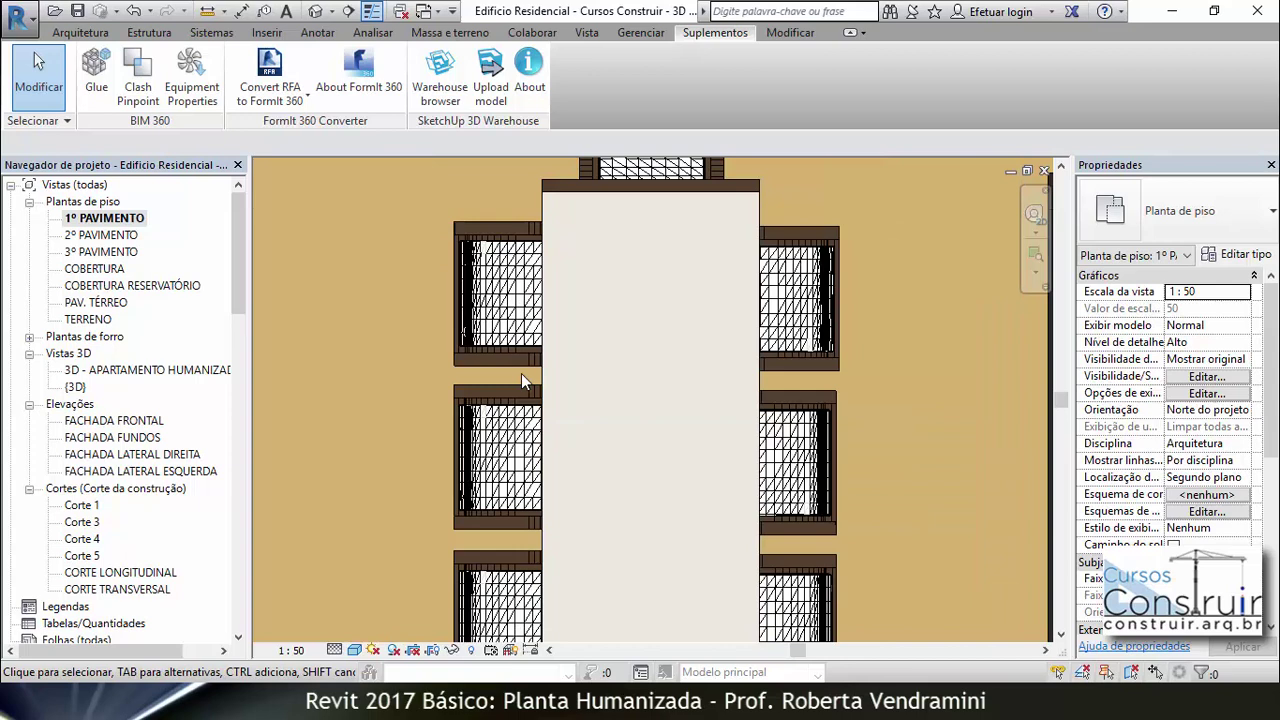
{"action": "scroll", "coordinate": [500, 320], "scroll_direction": "up", "scroll_amount": 2}
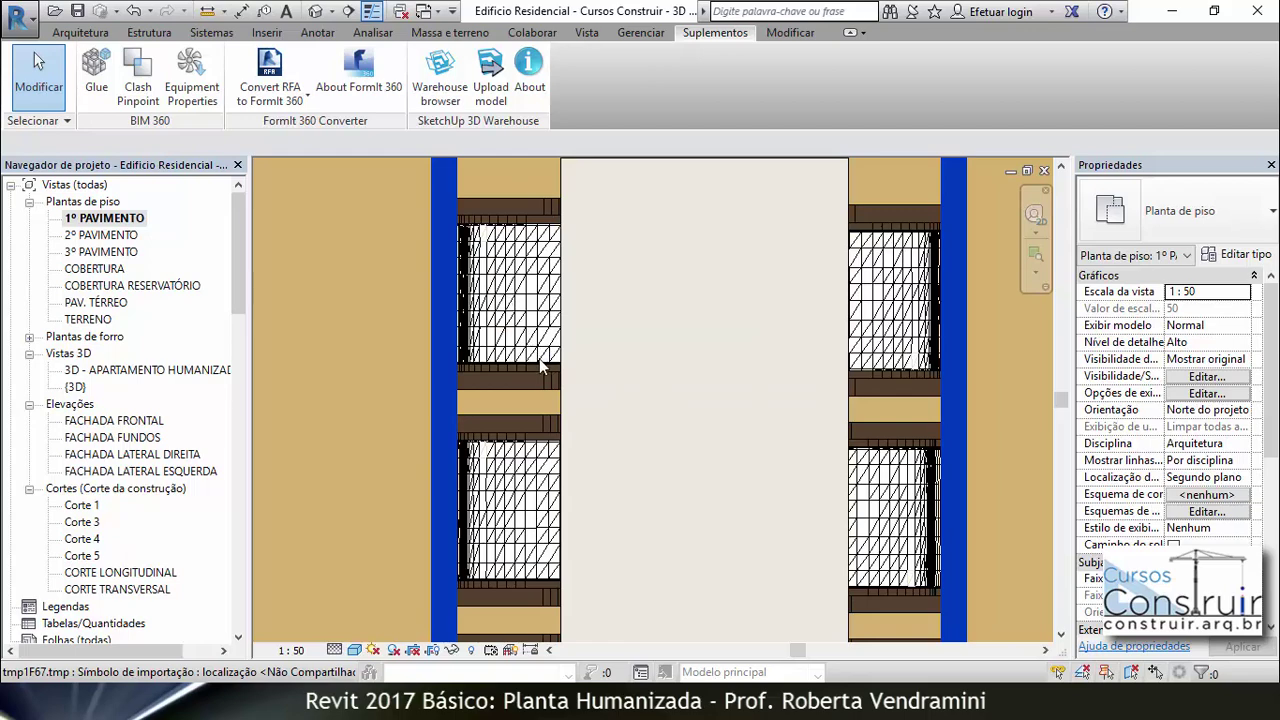
{"action": "scroll", "coordinate": [527, 340], "scroll_direction": "down", "scroll_amount": 2}
{"action": "scroll", "coordinate": [525, 342], "scroll_direction": "down", "scroll_amount": 2}
{"action": "scroll", "coordinate": [520, 346], "scroll_direction": "down", "scroll_amount": 2}
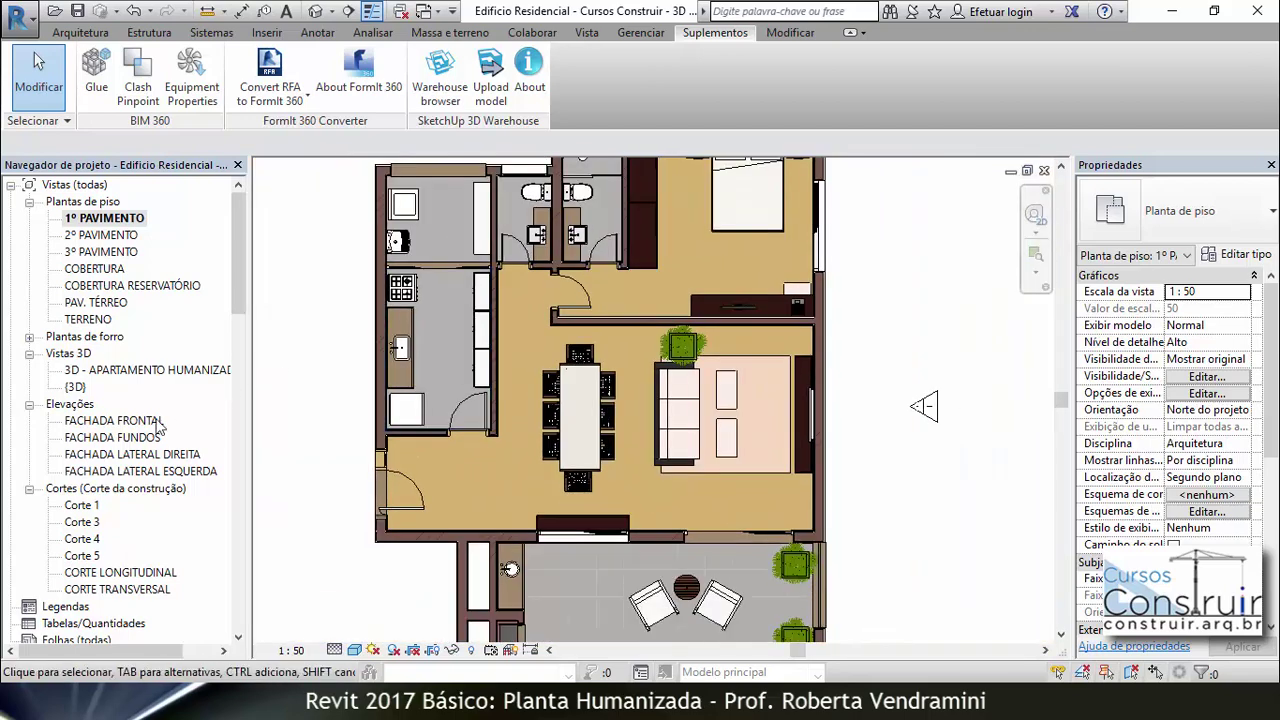
Step: Open the 3D - APARTAMENTO HUMANIZADO view and zoom in on the apartment
{"action": "double_click", "coordinate": [118, 370]}
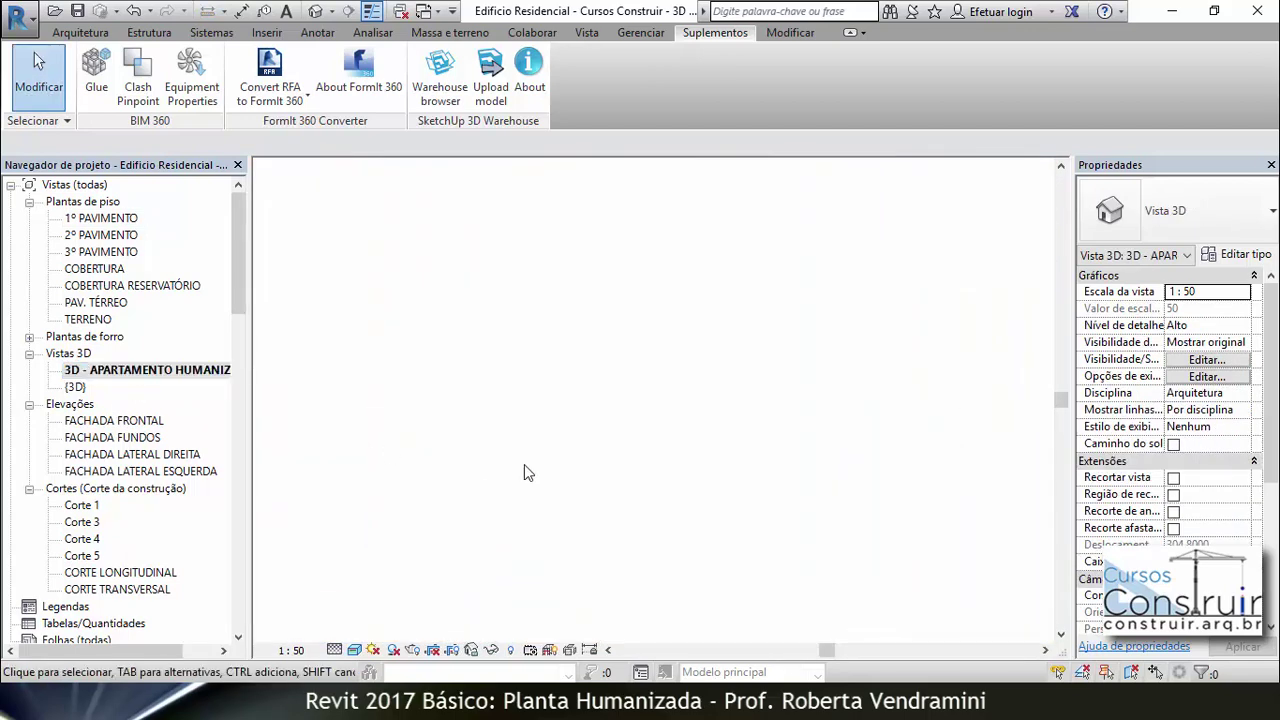
{"action": "scroll", "coordinate": [668, 455], "scroll_direction": "up", "scroll_amount": 2}
{"action": "scroll", "coordinate": [620, 420], "scroll_direction": "up", "scroll_amount": 2}
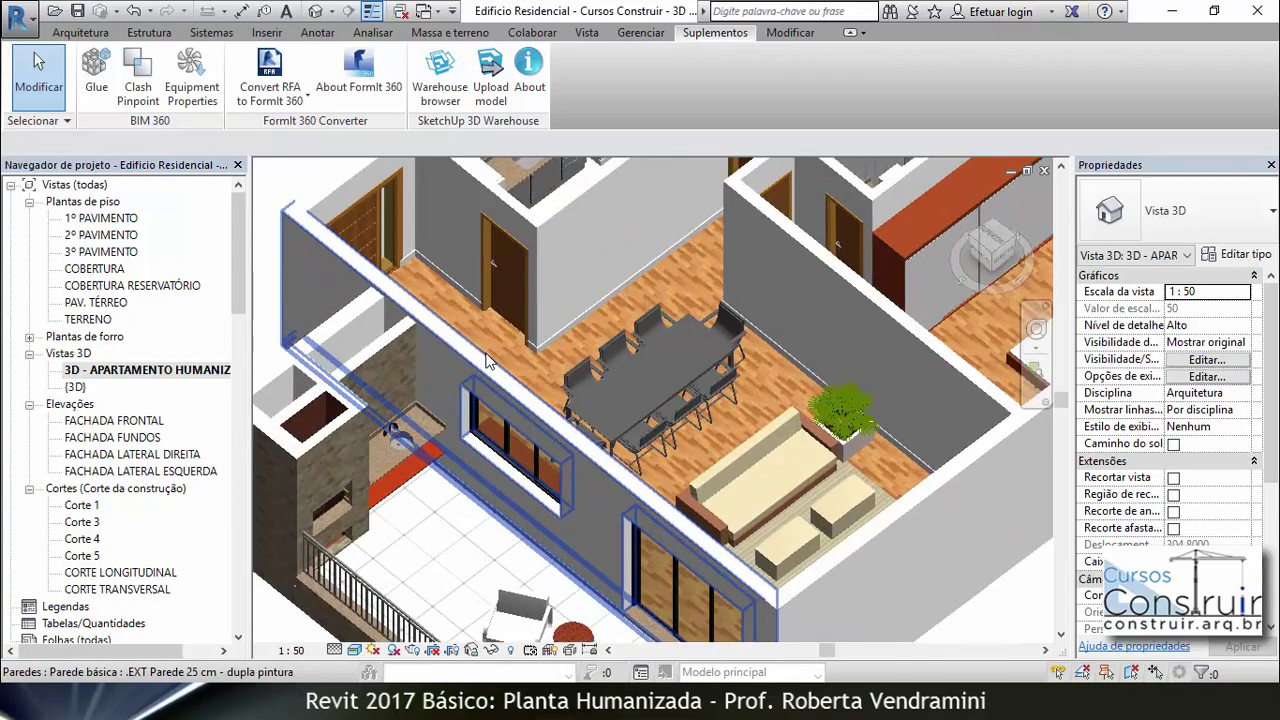
{"action": "scroll", "coordinate": [560, 380], "scroll_direction": "up", "scroll_amount": 2}
{"action": "scroll", "coordinate": [703, 366], "scroll_direction": "up", "scroll_amount": 1}
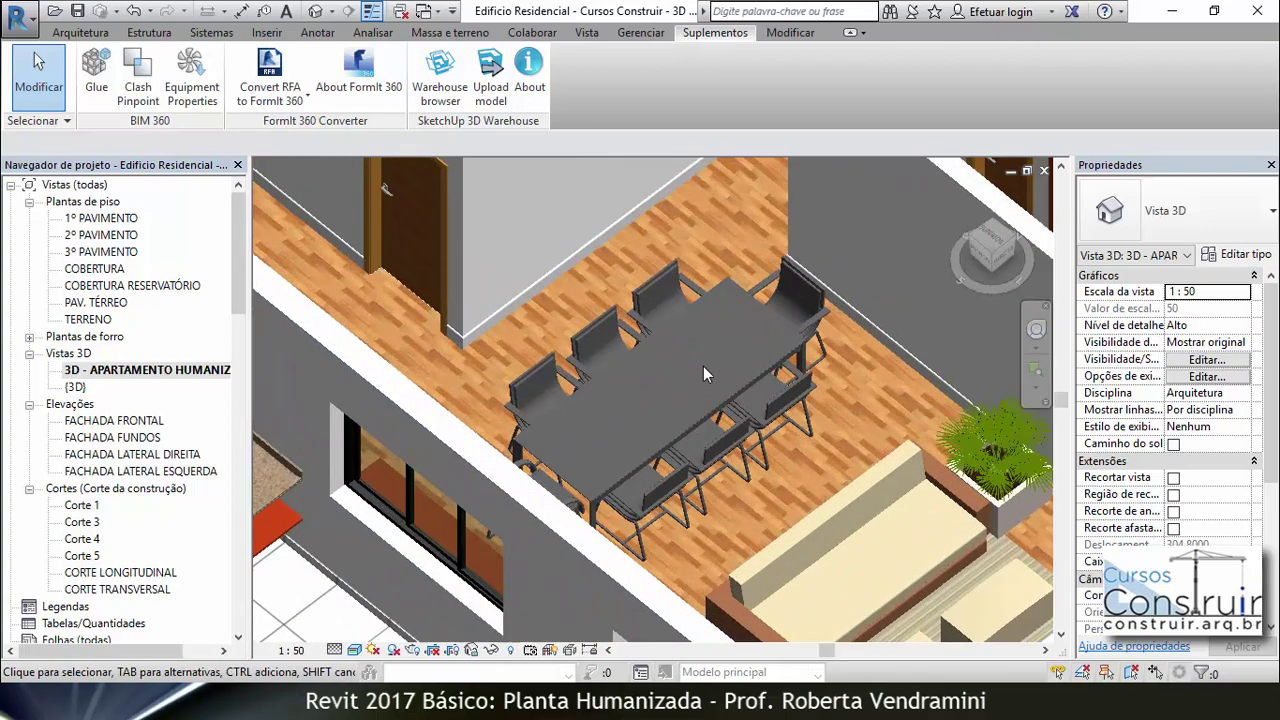
{"action": "scroll", "coordinate": [690, 350], "scroll_direction": "up", "scroll_amount": 2}
{"action": "scroll", "coordinate": [649, 292], "scroll_direction": "up", "scroll_amount": 1}
{"action": "scroll", "coordinate": [649, 290], "scroll_direction": "down", "scroll_amount": 3}
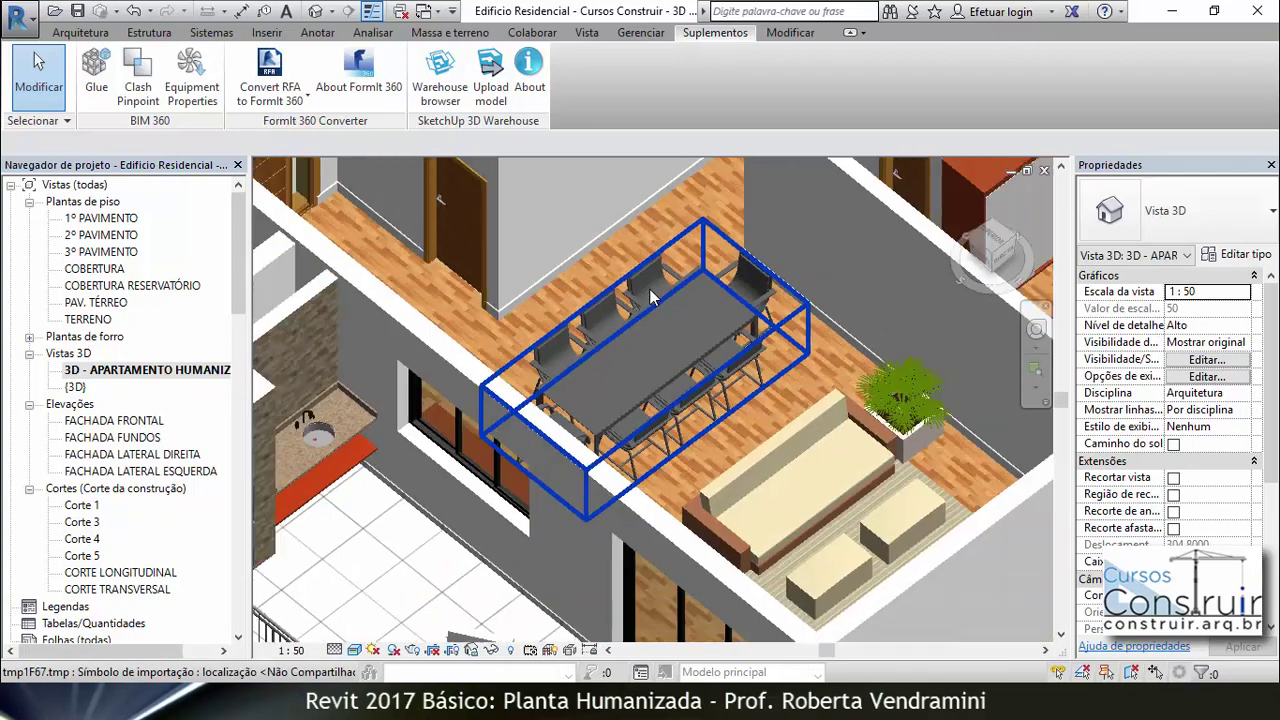
{"action": "scroll", "coordinate": [649, 288], "scroll_direction": "down", "scroll_amount": 2}
Step: Display the 3D apartment view in Cores consistentes
{"action": "left_click", "coordinate": [355, 650]}
{"action": "left_click", "coordinate": [430, 514]}
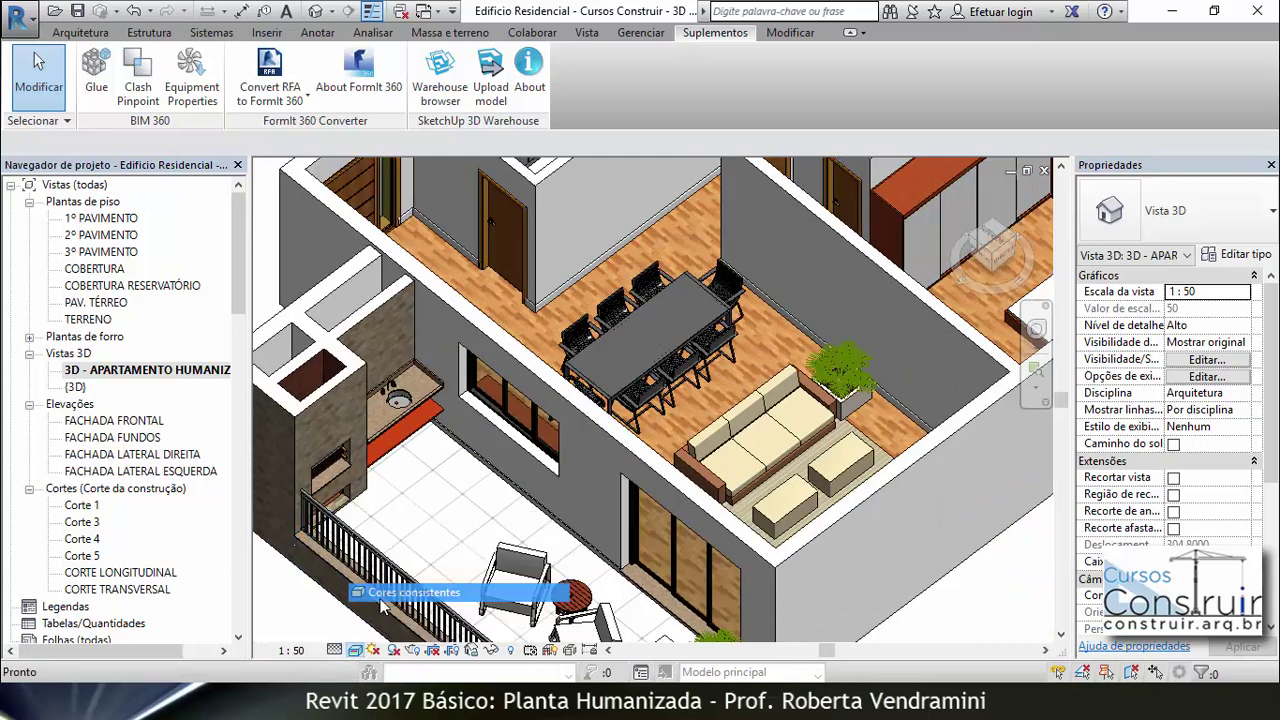
{"action": "scroll", "coordinate": [500, 440], "scroll_direction": "down", "scroll_amount": 1}
{"action": "scroll", "coordinate": [548, 405], "scroll_direction": "down", "scroll_amount": 1}
{"action": "scroll", "coordinate": [530, 390], "scroll_direction": "down", "scroll_amount": 2}
{"action": "scroll", "coordinate": [480, 350], "scroll_direction": "down", "scroll_amount": 1}
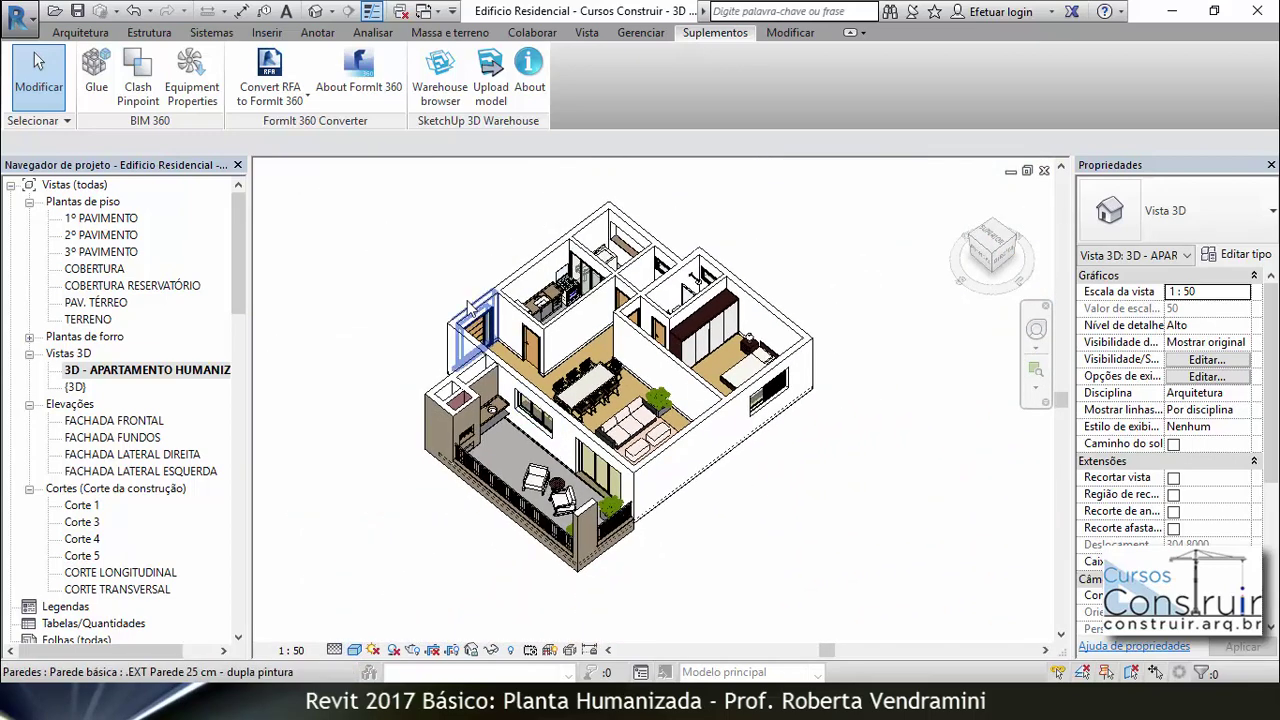
{"action": "scroll", "coordinate": [432, 305], "scroll_direction": "up", "scroll_amount": 1}
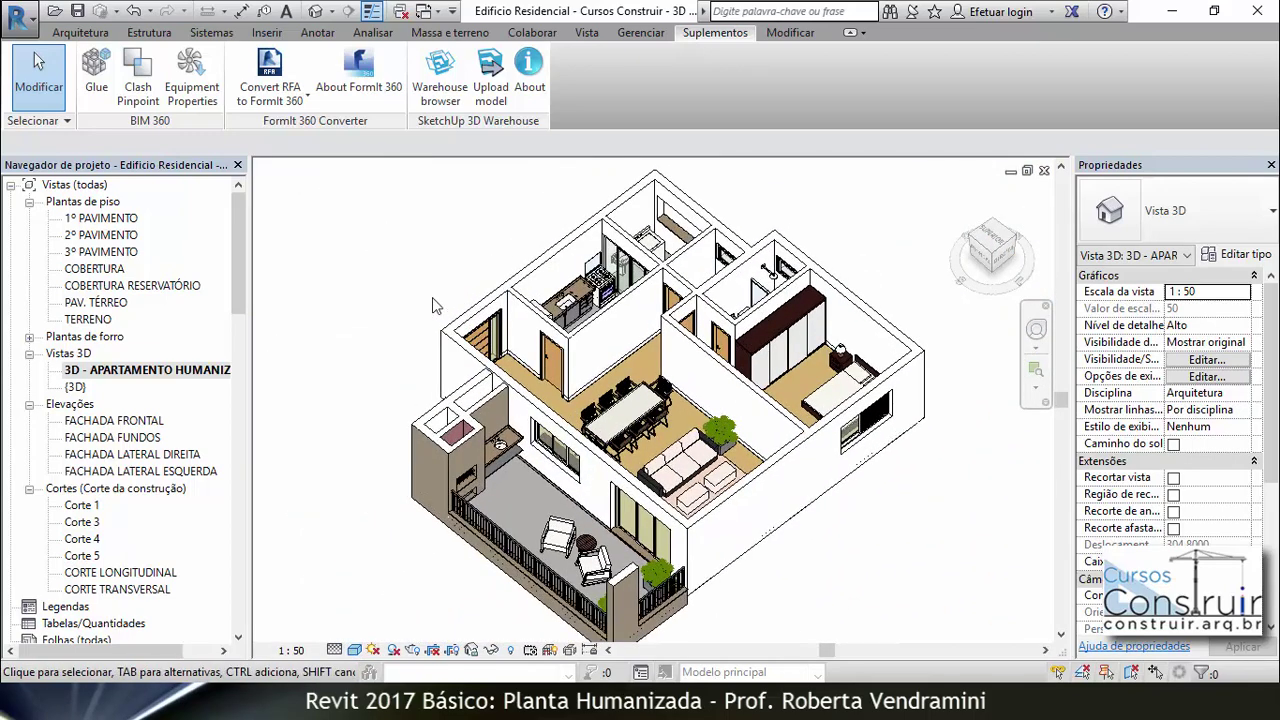
Step: Switch the 3D view's visual style to Sombreado for grey shaded walls
{"action": "left_click", "coordinate": [355, 650]}
{"action": "left_click", "coordinate": [396, 573]}
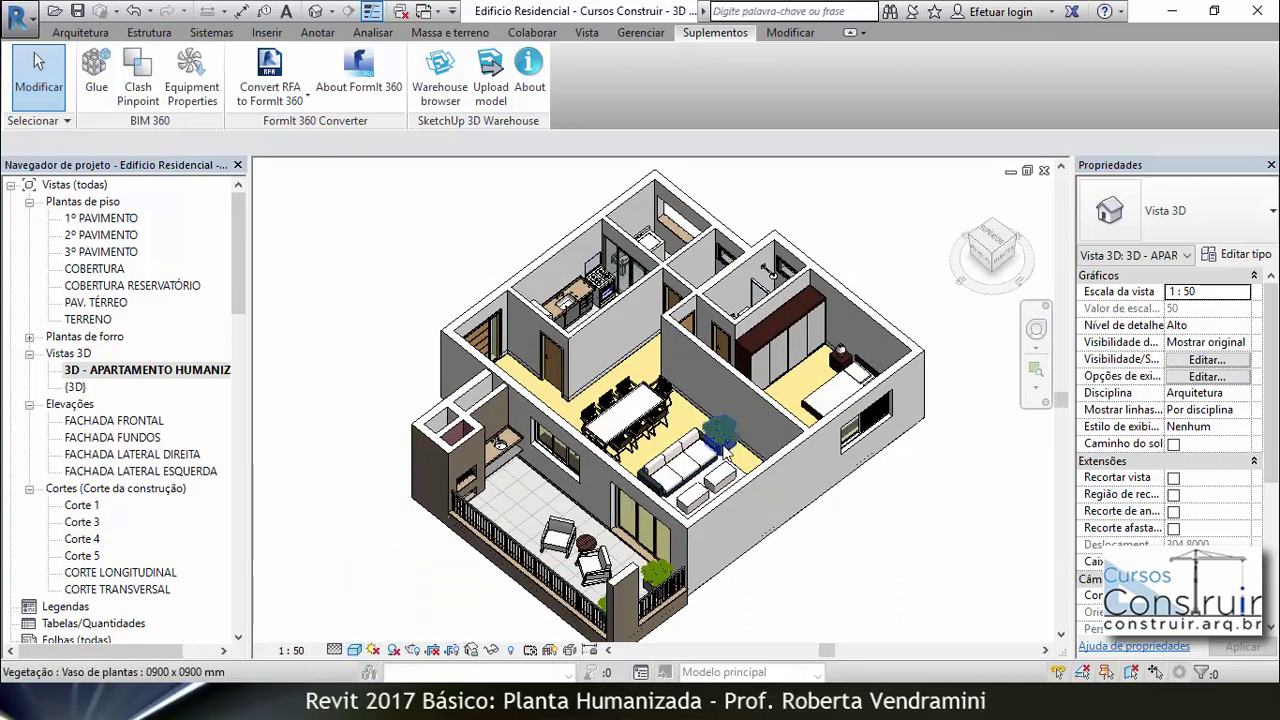
{"action": "scroll", "coordinate": [735, 475], "scroll_direction": "down", "scroll_amount": 1}
{"action": "scroll", "coordinate": [818, 527], "scroll_direction": "up", "scroll_amount": 1}
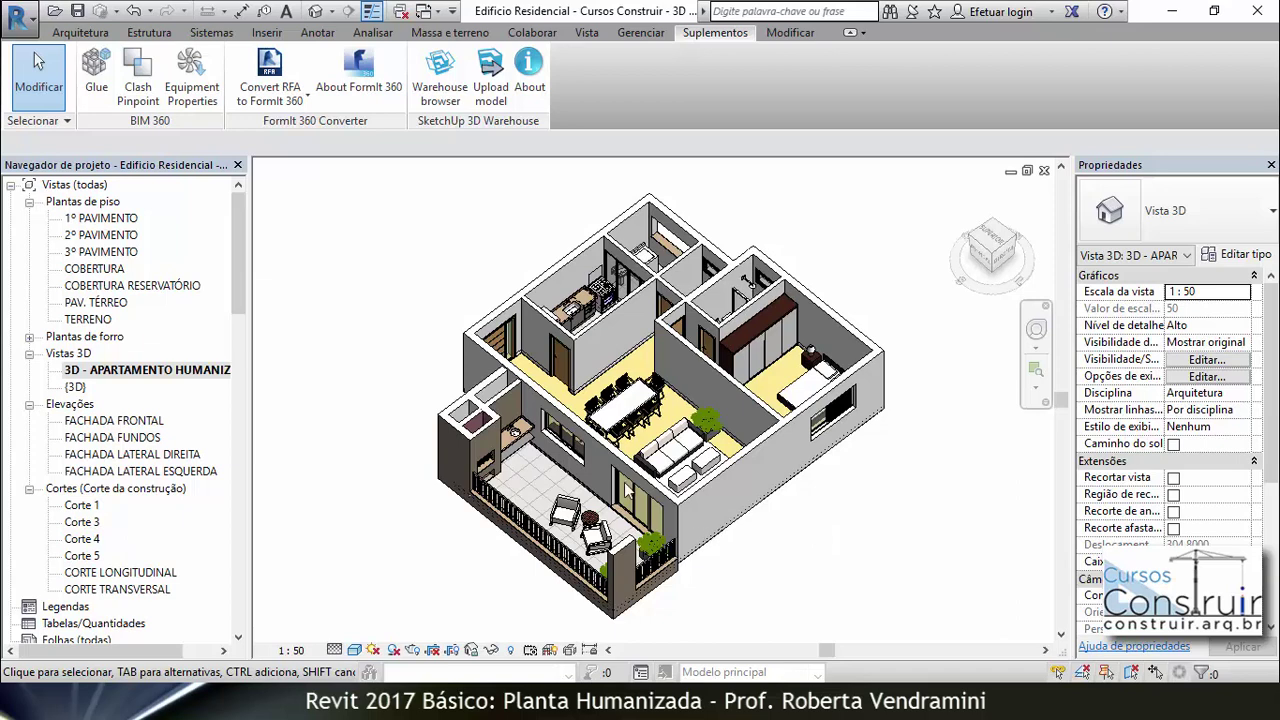
Step: Create a new family from the Mobiliário métrico.rft furniture template
{"action": "left_click", "coordinate": [18, 16]}
{"action": "mouse_move", "coordinate": [65, 85]}
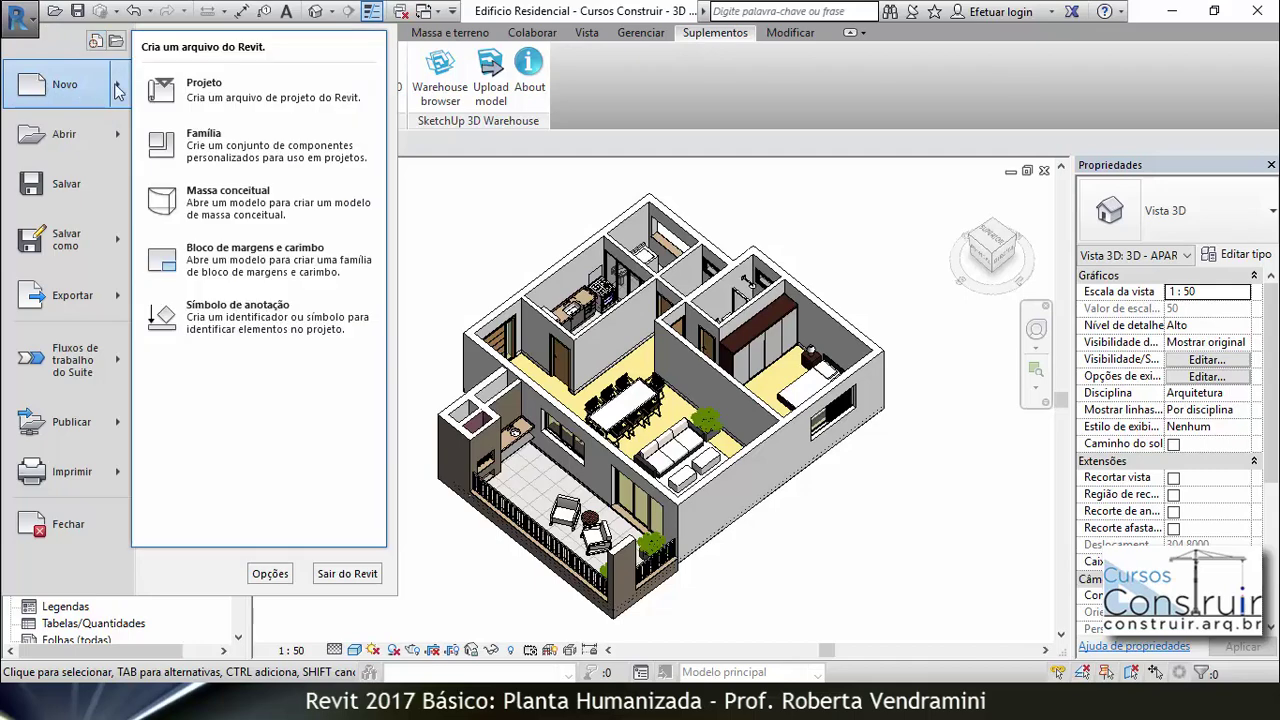
{"action": "left_click", "coordinate": [190, 200]}
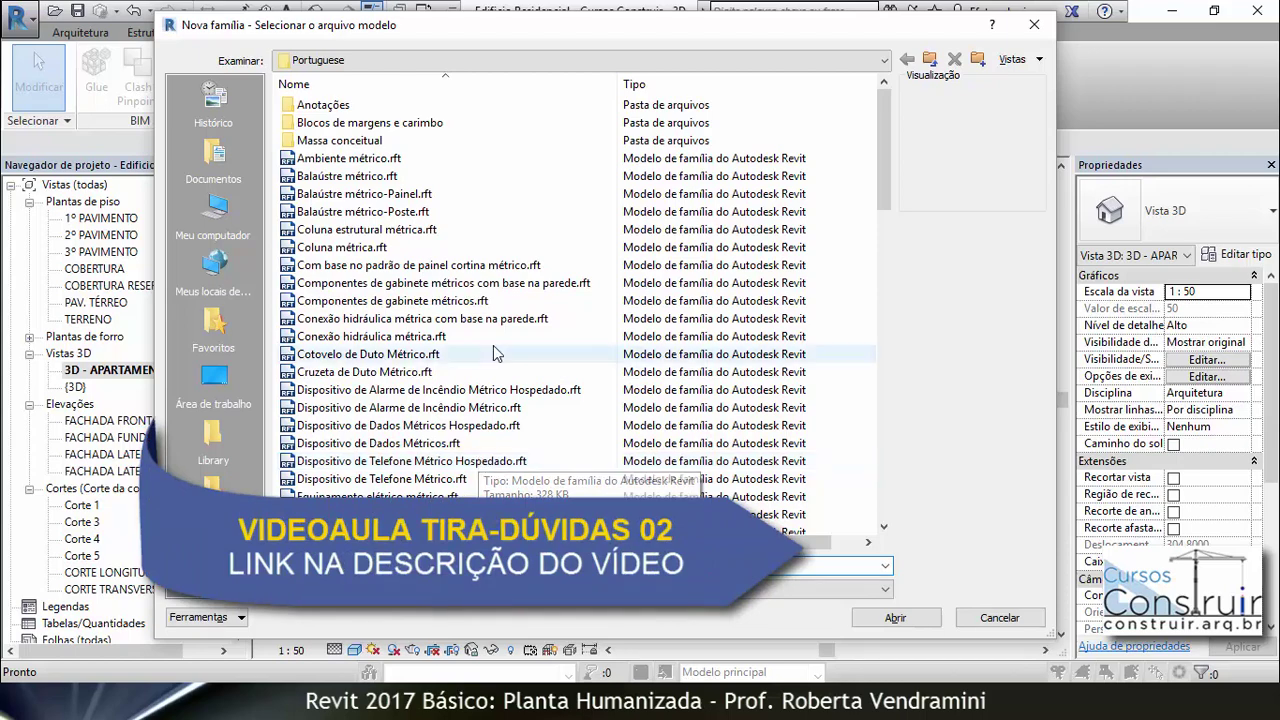
{"action": "scroll", "coordinate": [493, 352], "scroll_direction": "down", "scroll_amount": 6}
{"action": "scroll", "coordinate": [493, 352], "scroll_direction": "down", "scroll_amount": 7}
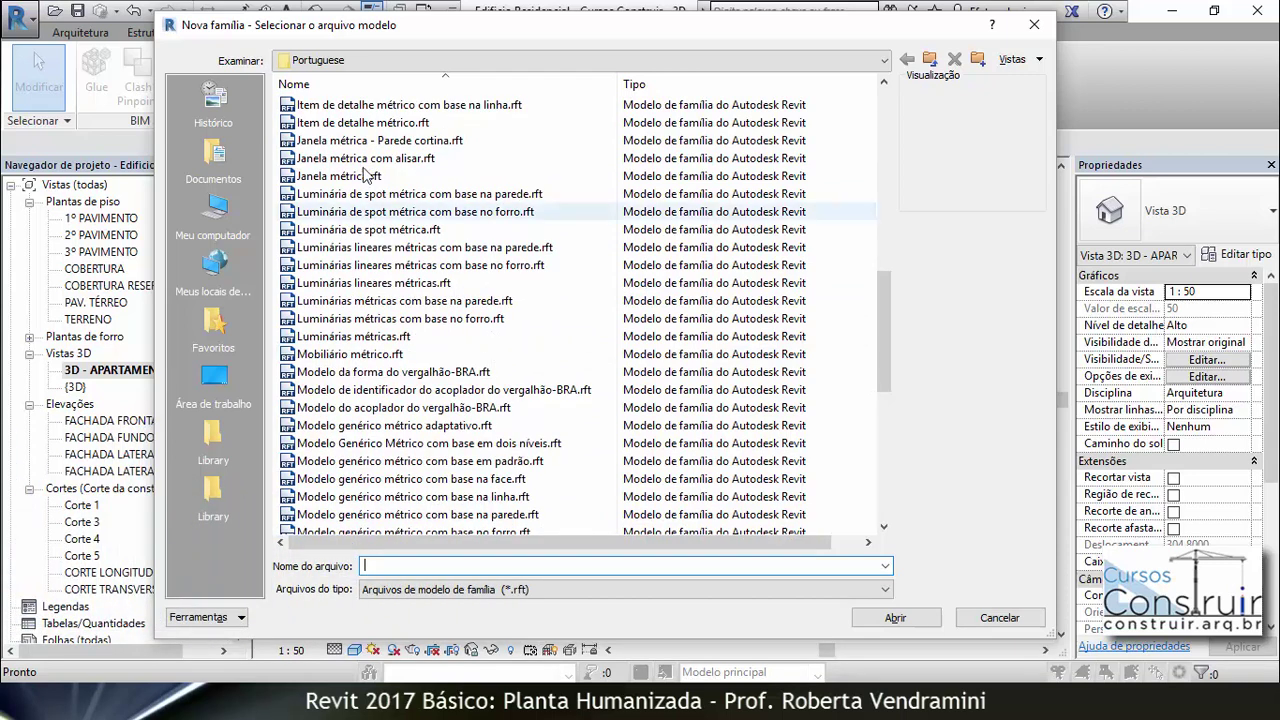
{"action": "left_click", "coordinate": [348, 358]}
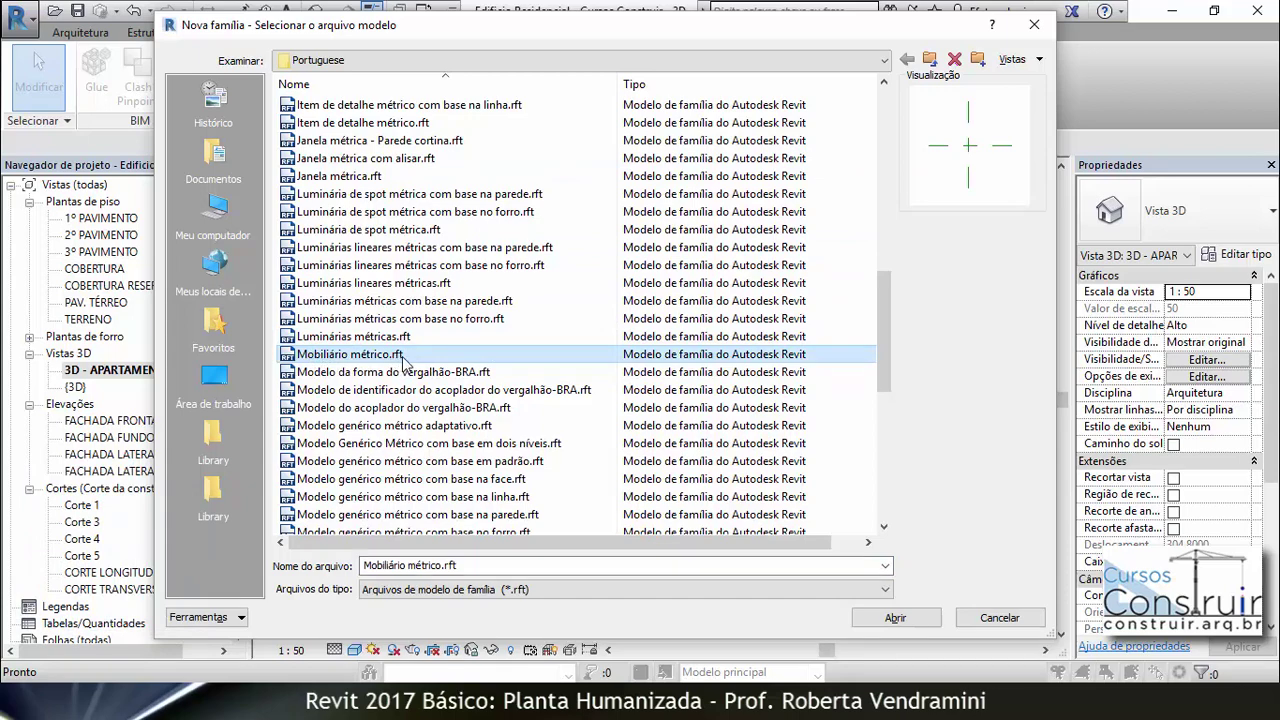
{"action": "left_click", "coordinate": [895, 617]}
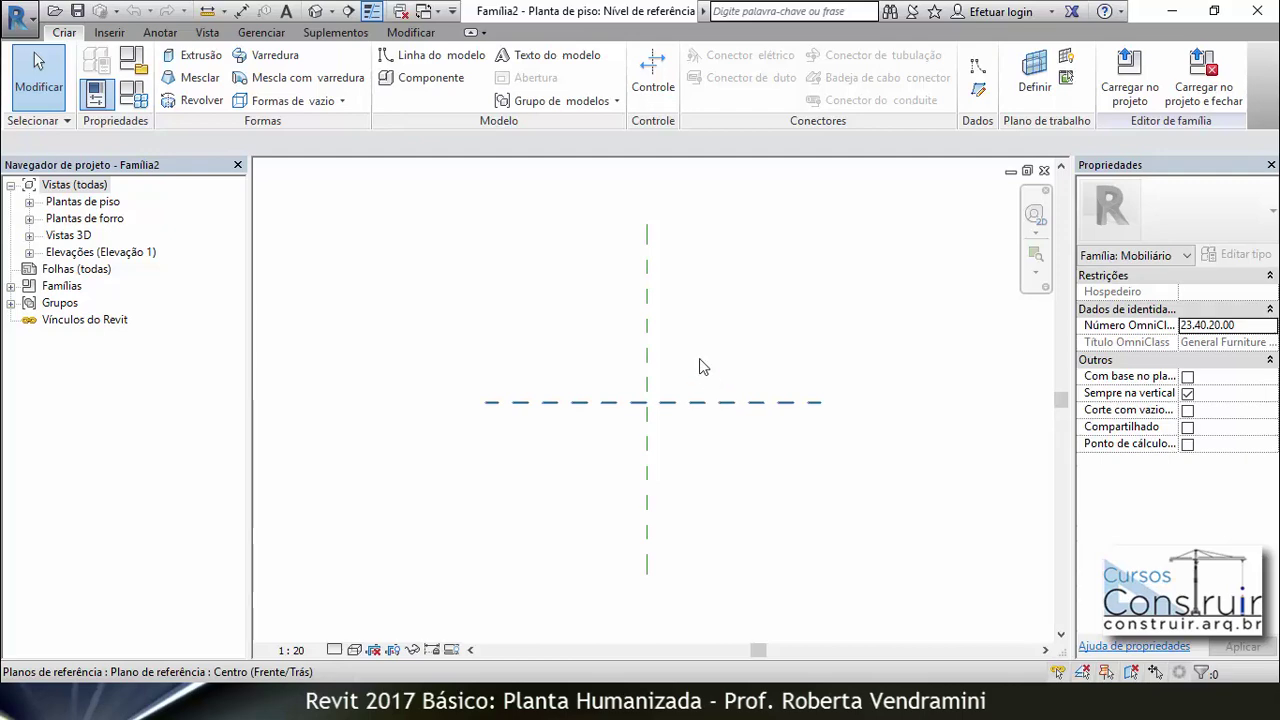
Step: Save the family as MESA CANTO.rfa with Máximo de backups set to 1
{"action": "left_click", "coordinate": [19, 19]}
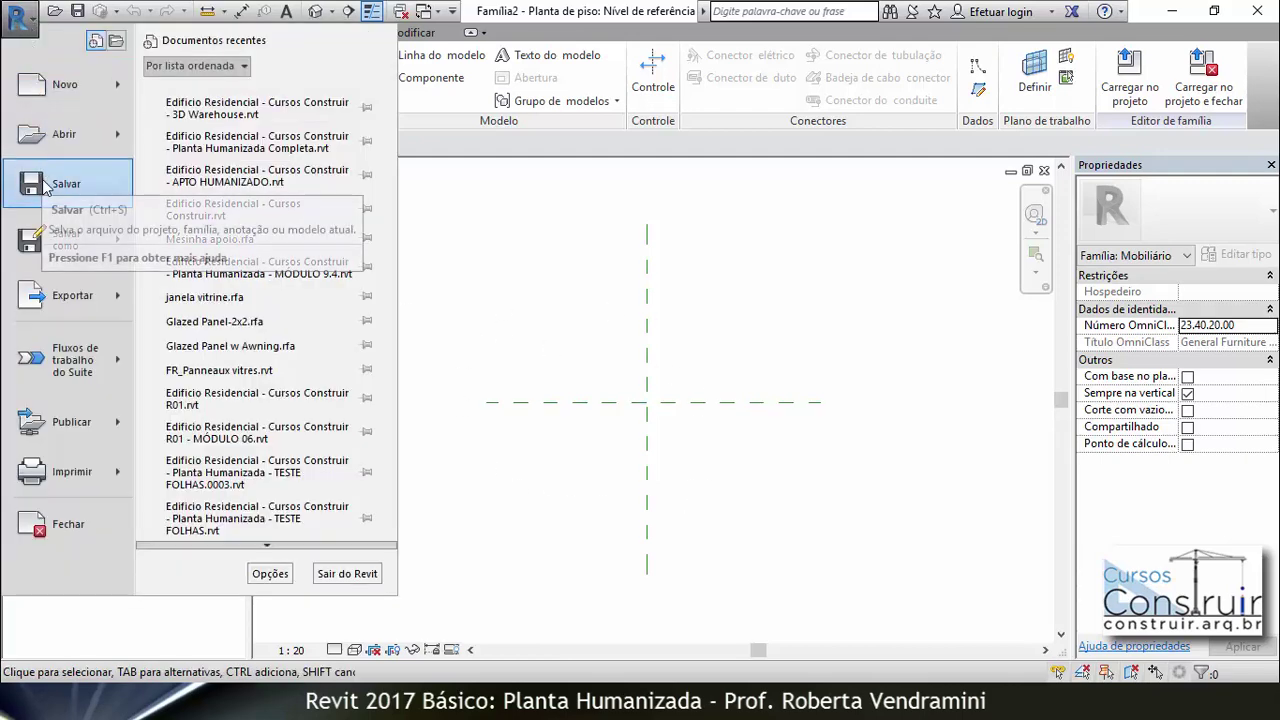
{"action": "left_click", "coordinate": [45, 186]}
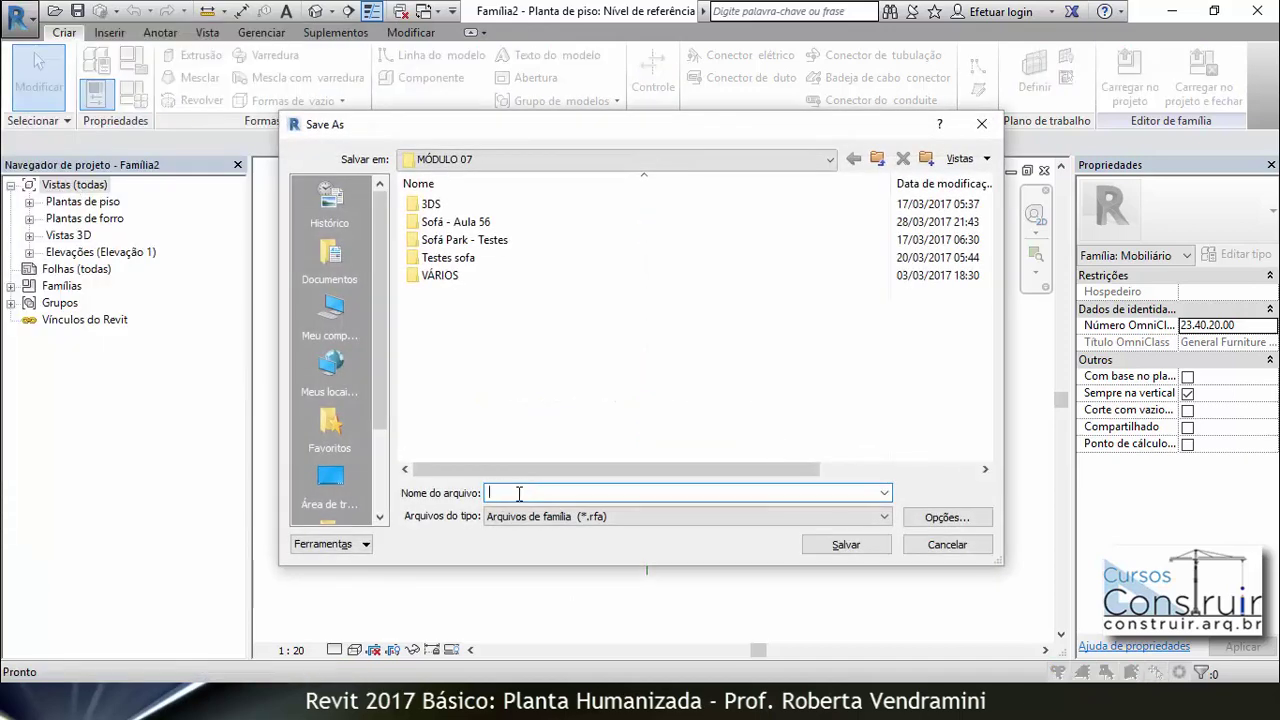
{"action": "type", "text": "MESA"}
{"action": "type", "text": " CANTO"}
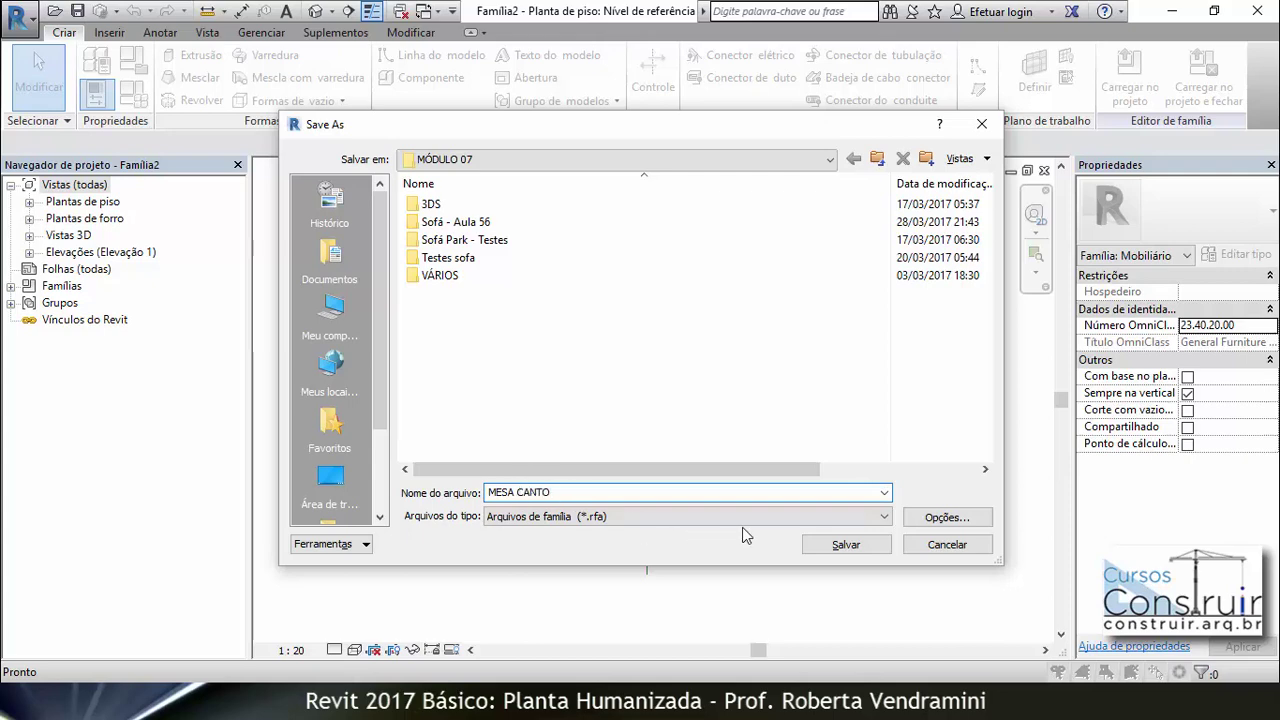
{"action": "left_click", "coordinate": [952, 519]}
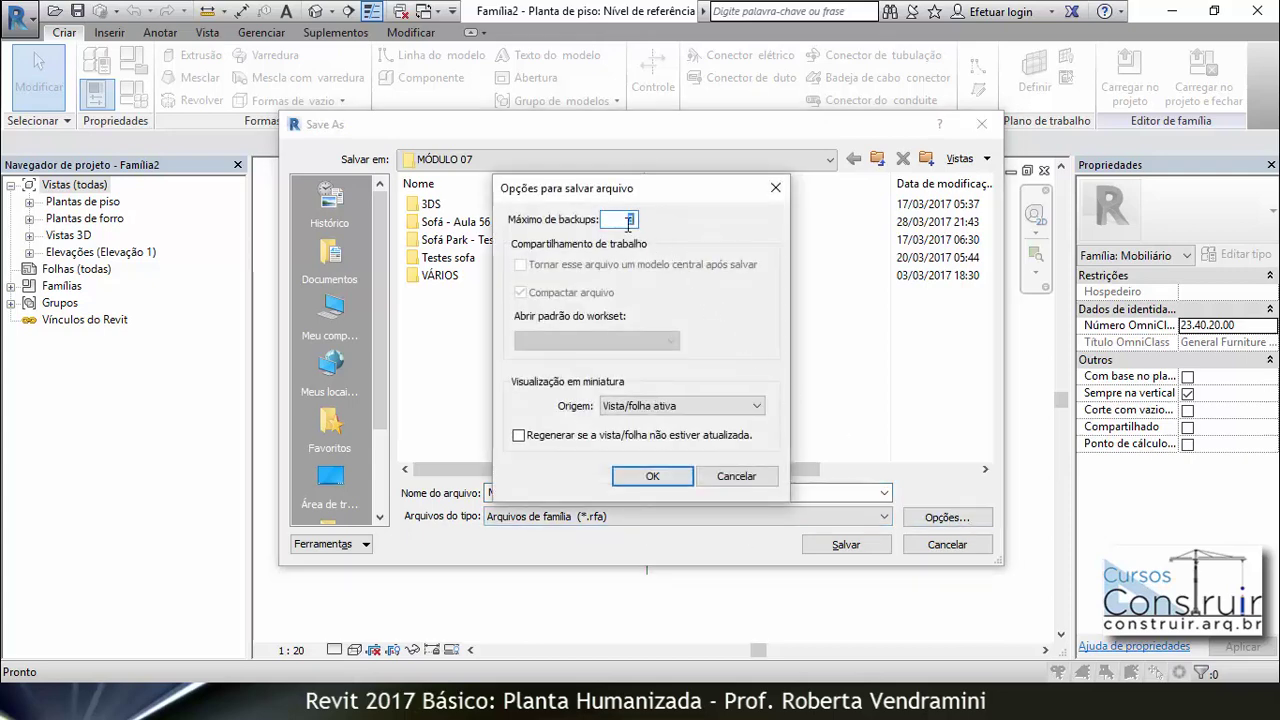
{"action": "type", "text": "1"}
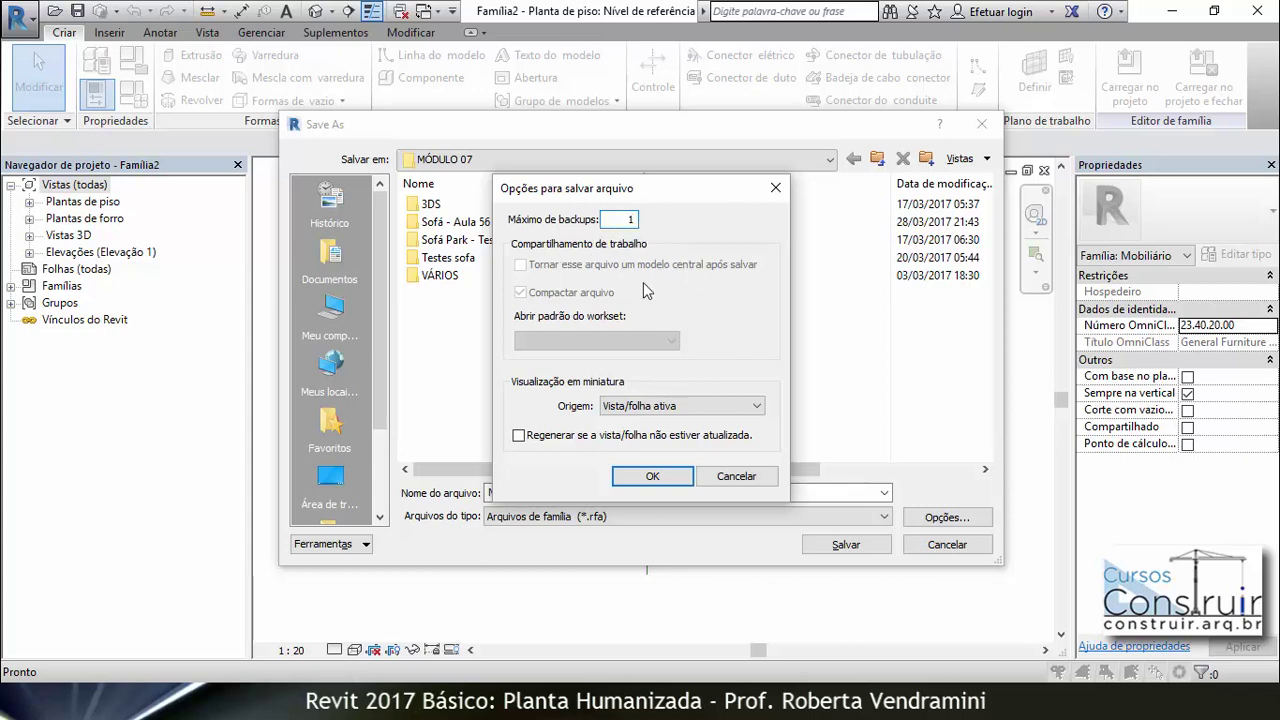
{"action": "left_click", "coordinate": [656, 477]}
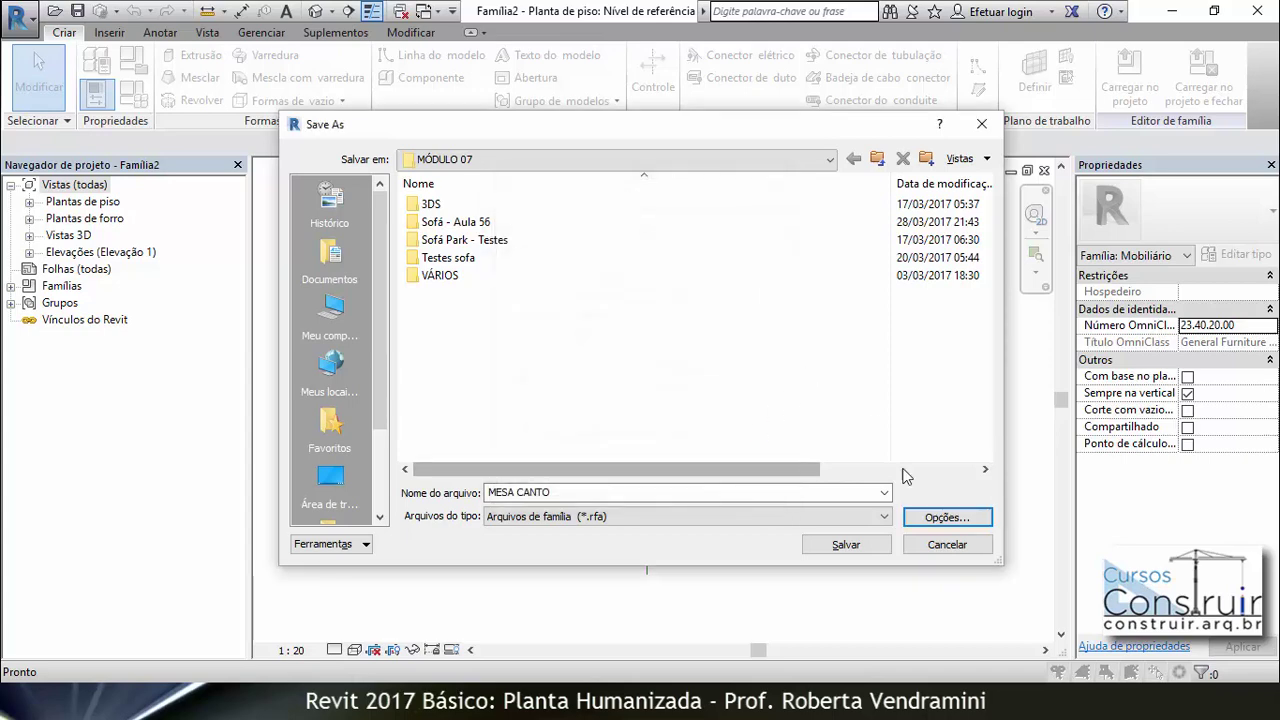
{"action": "left_click", "coordinate": [846, 547]}
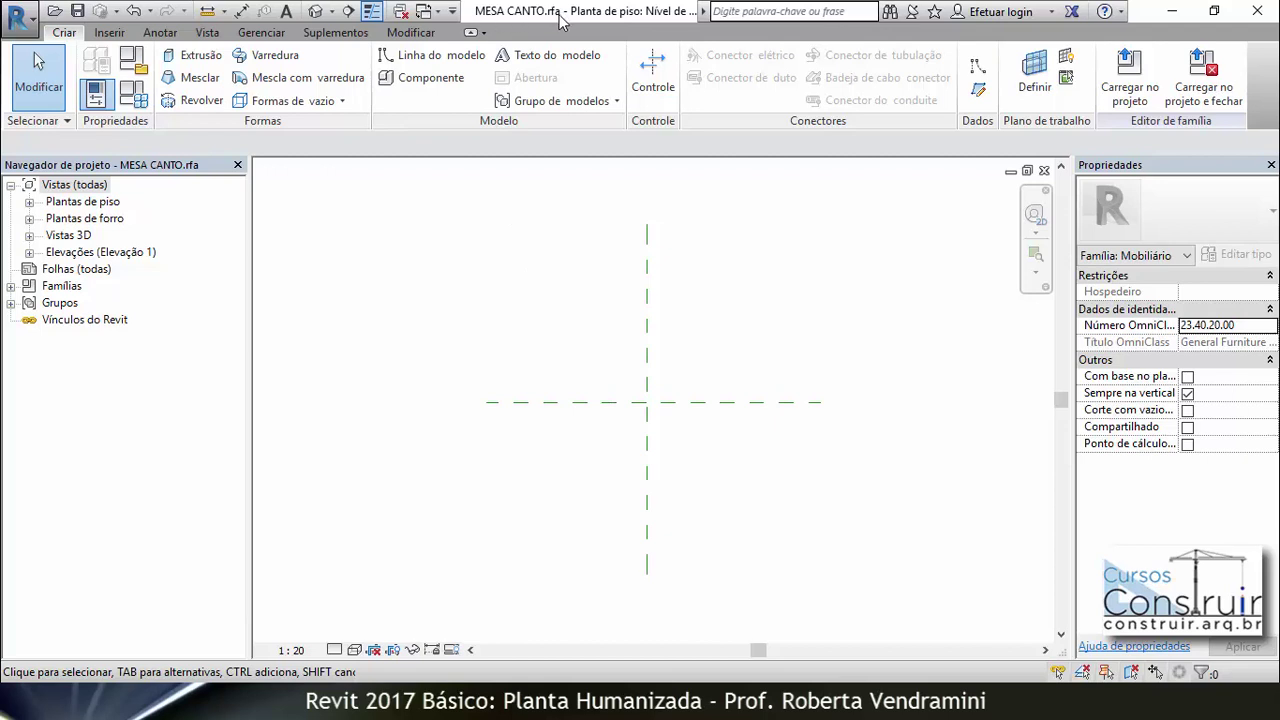
Step: Expand the family's plan, 3D and elevation views, then launch the Warehouse browser from Suplementos
{"action": "left_click", "coordinate": [30, 202]}
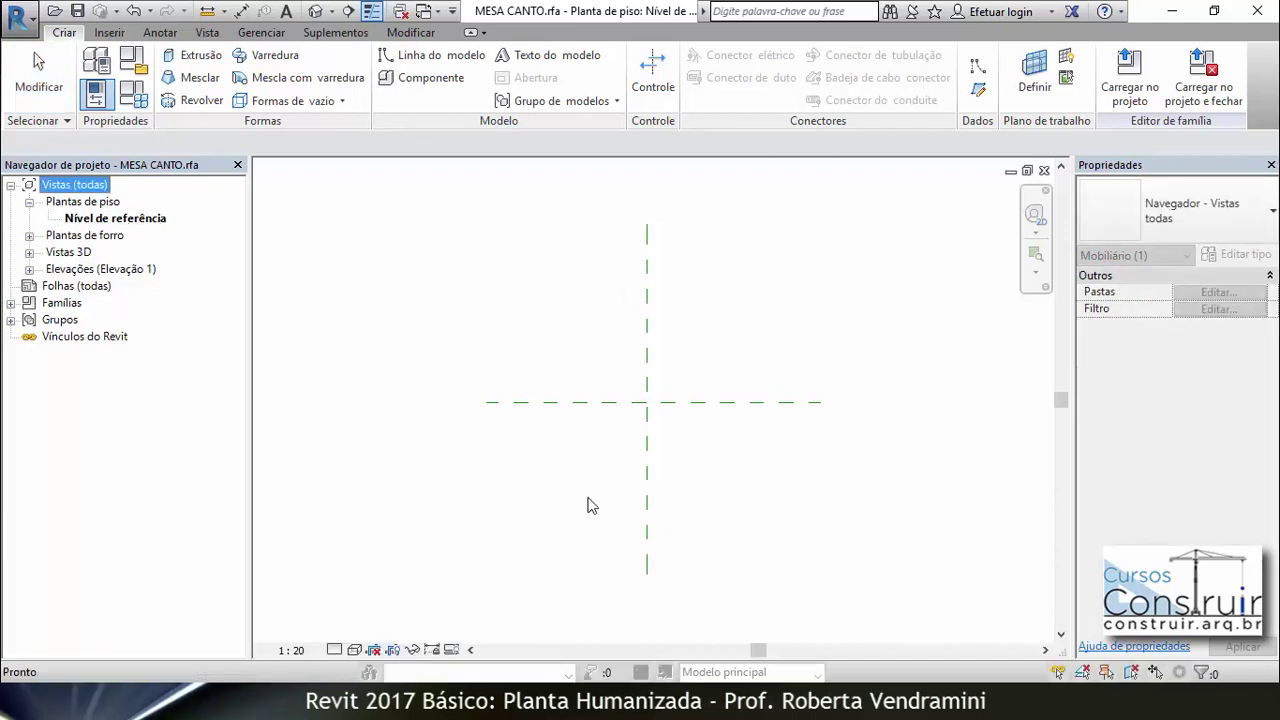
{"action": "left_click", "coordinate": [29, 252]}
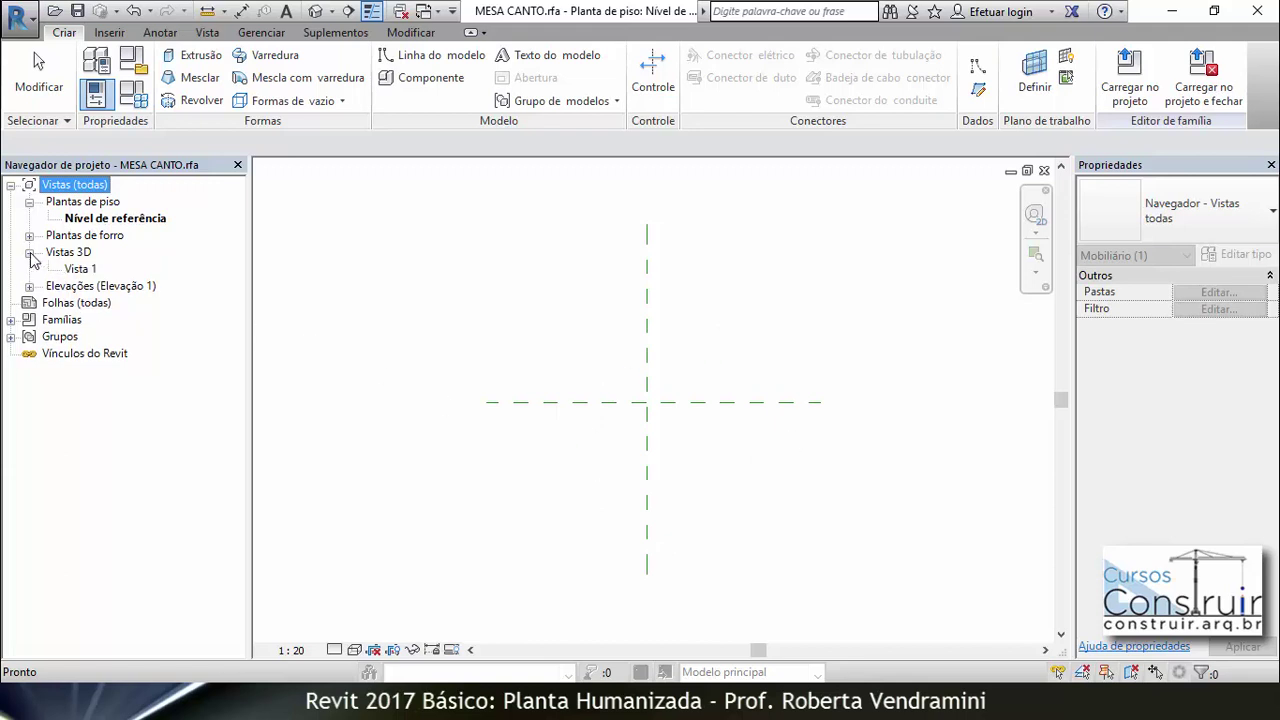
{"action": "left_click", "coordinate": [29, 286]}
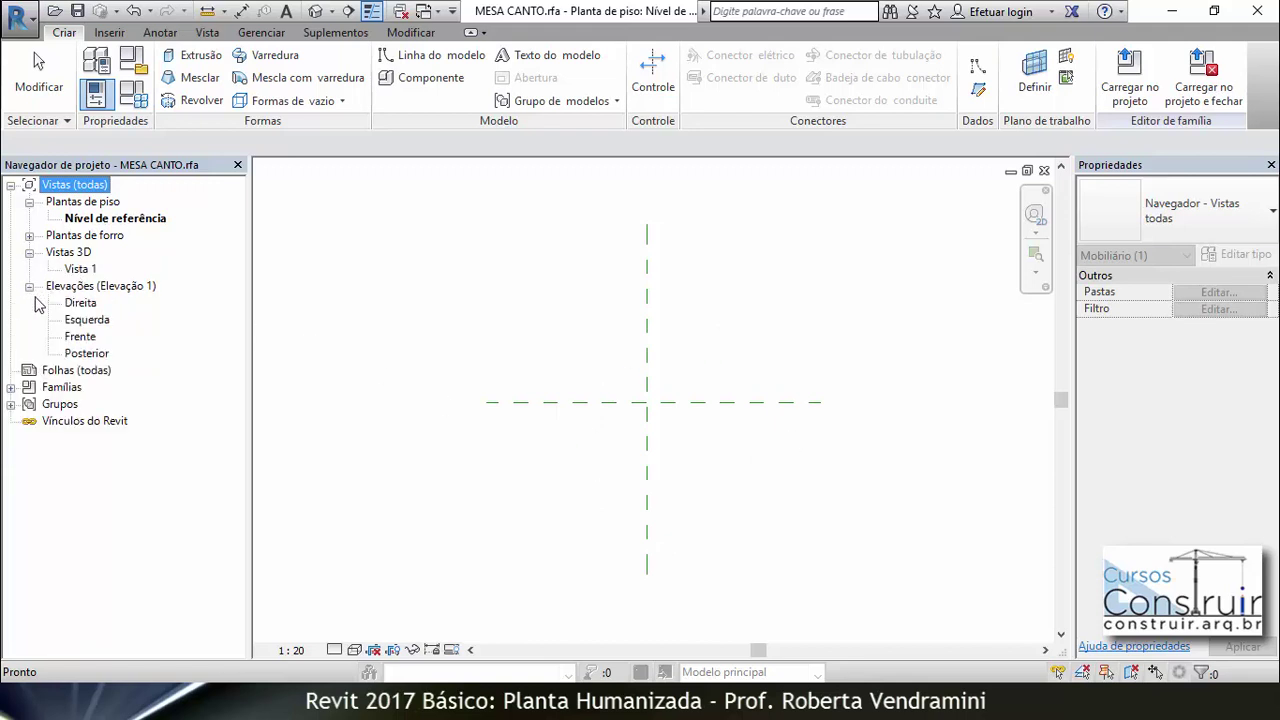
{"action": "left_click", "coordinate": [778, 371]}
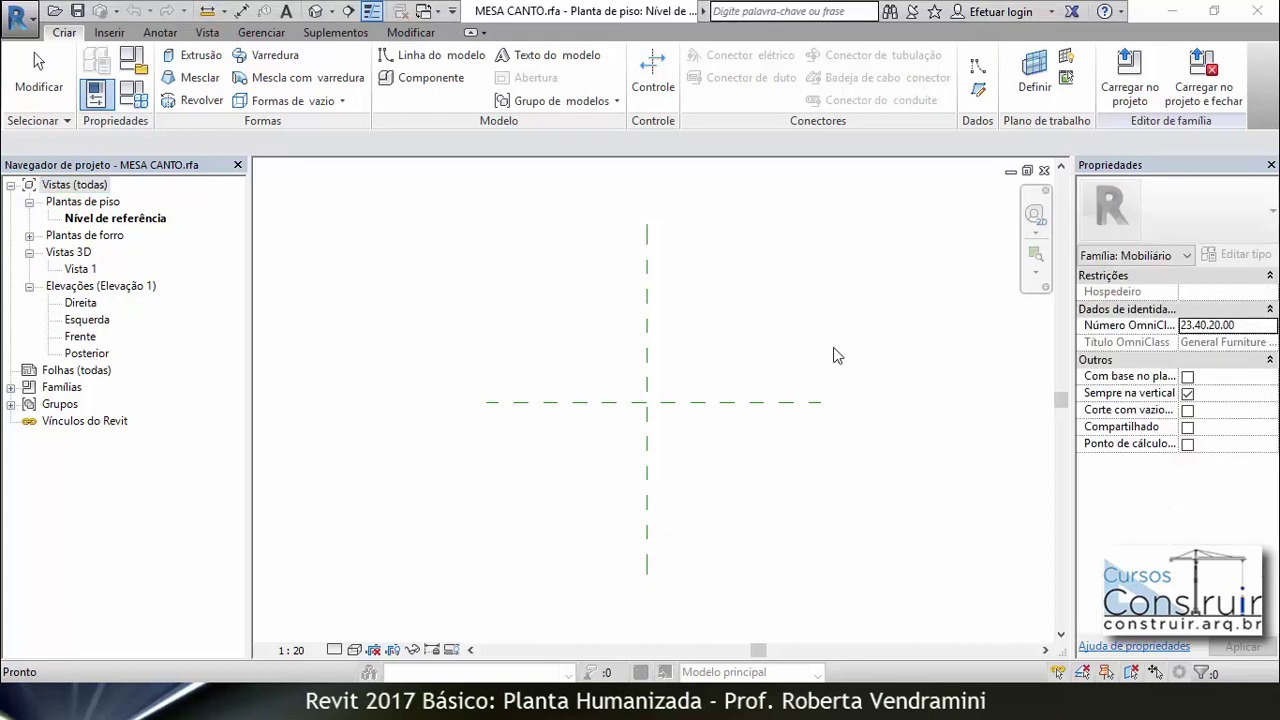
{"action": "left_click", "coordinate": [325, 34]}
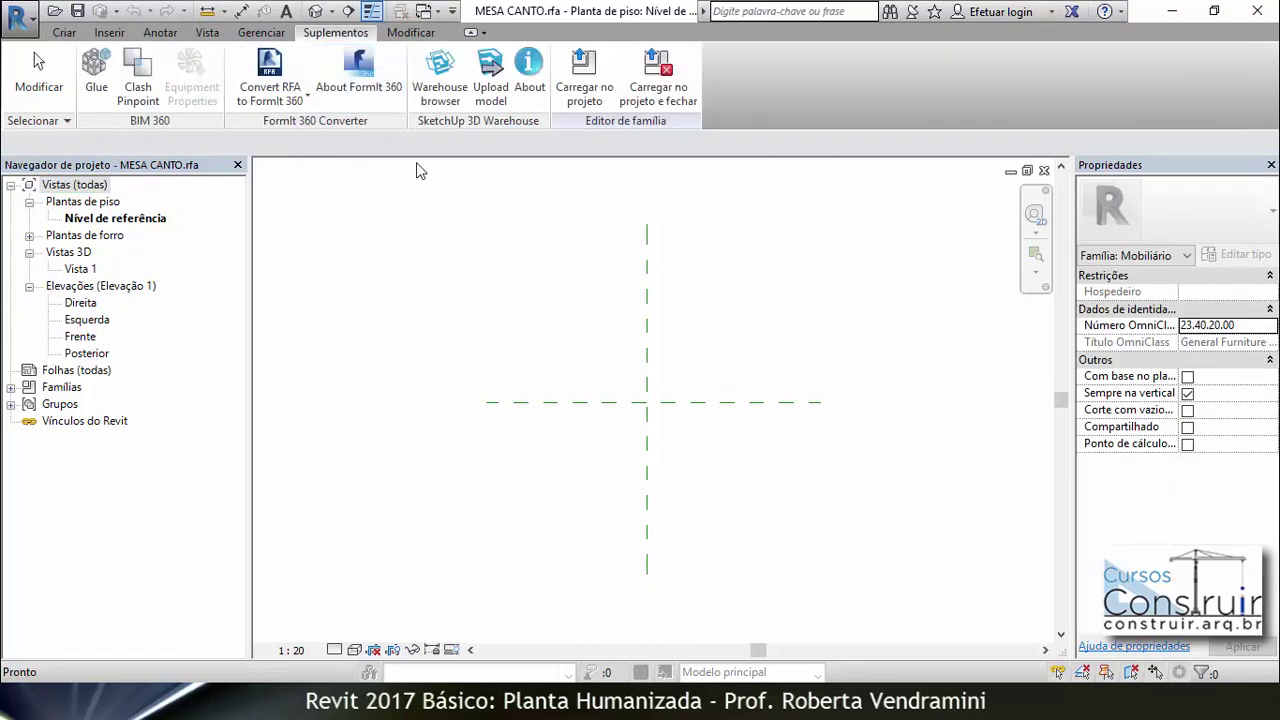
{"action": "left_click", "coordinate": [440, 68]}
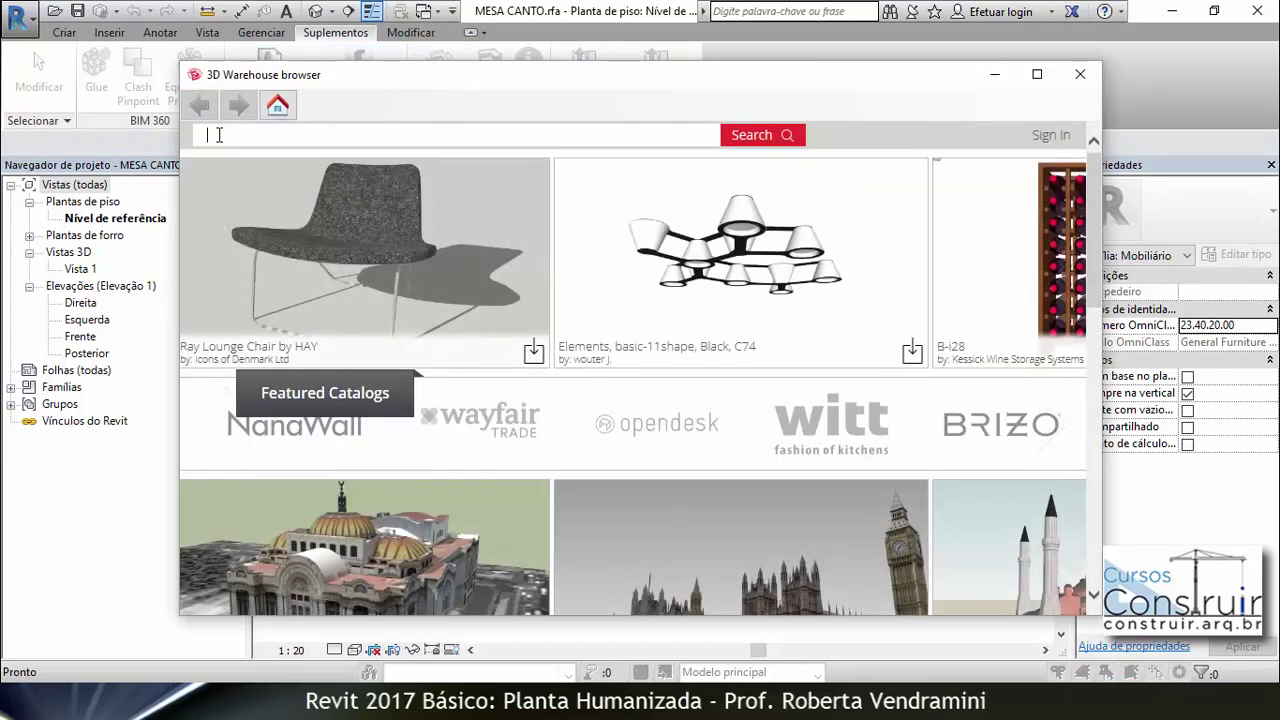
Step: Search 3D Warehouse for 'mesa de apoio banco', try importing the wooden table, dismiss the error
{"action": "type", "text": "mesa"}
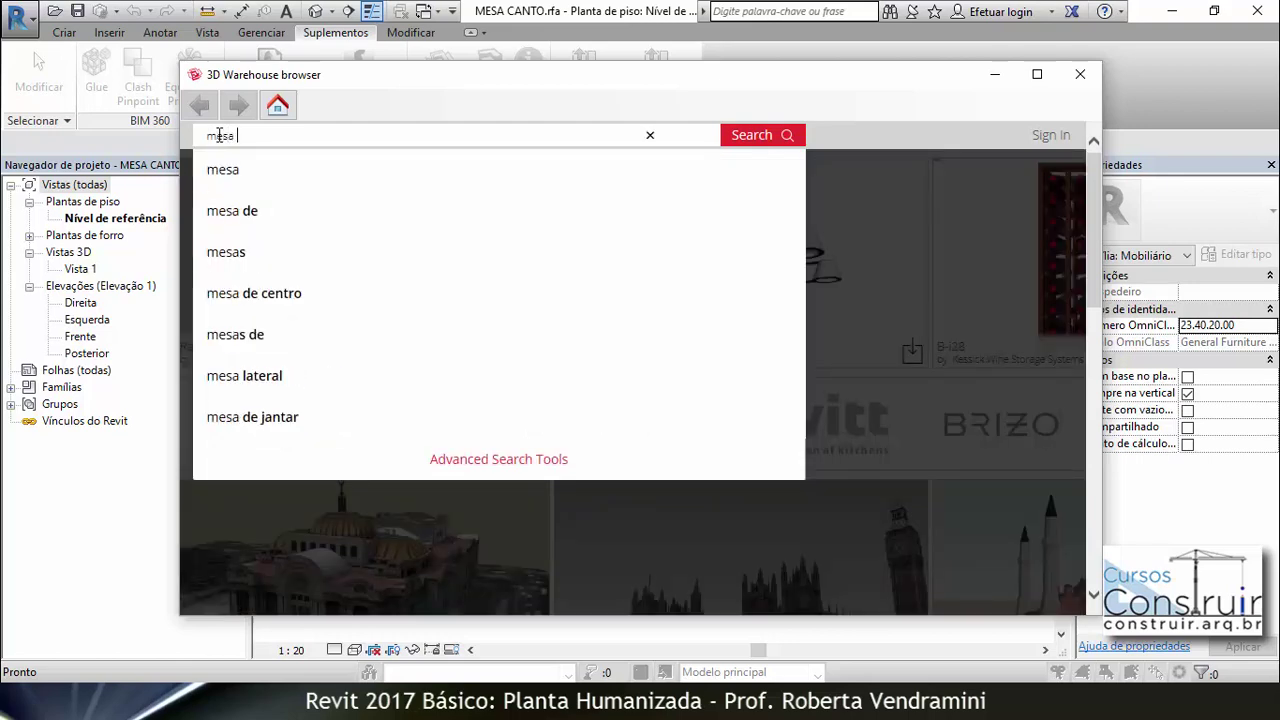
{"action": "type", "text": " de apo"}
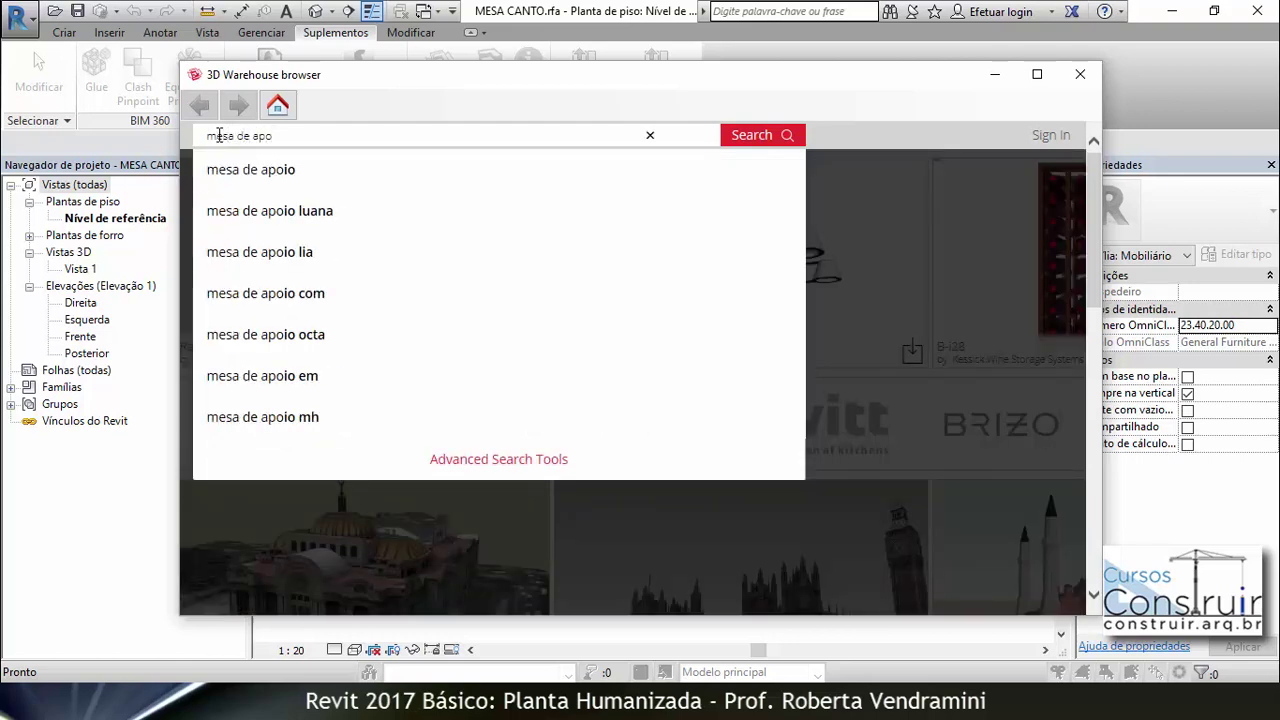
{"action": "type", "text": "io ban"}
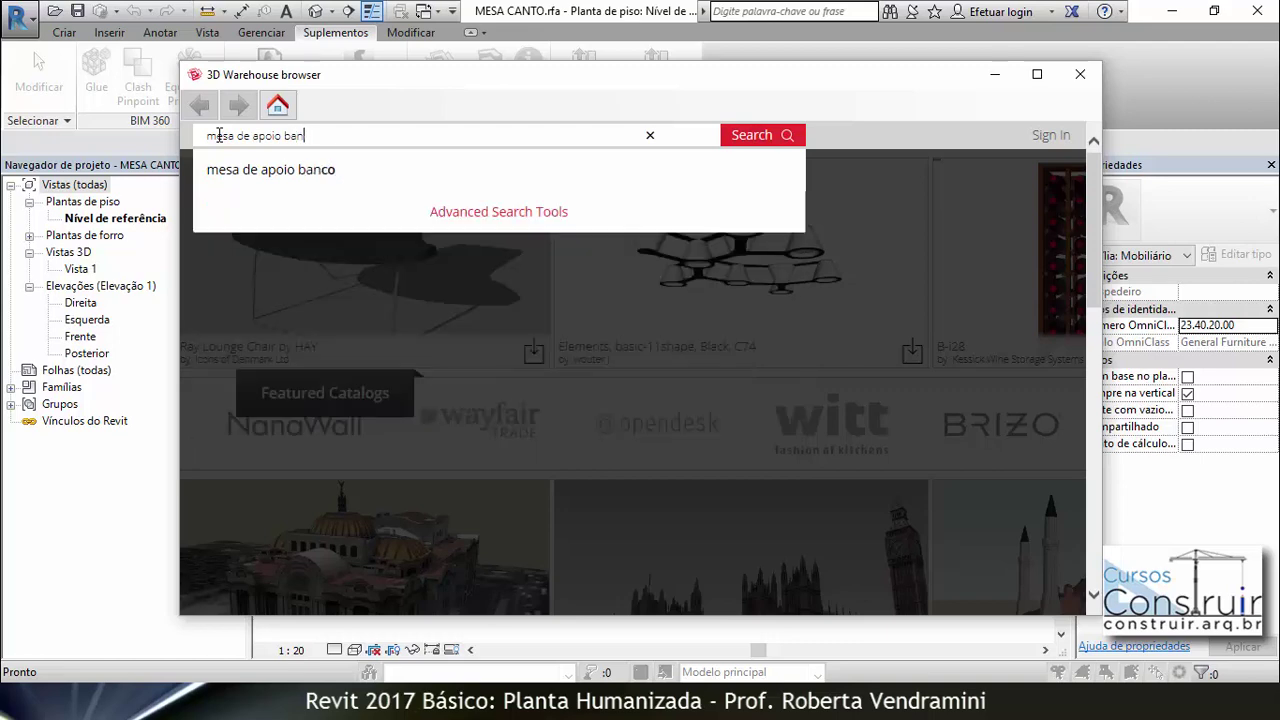
{"action": "type", "text": "co"}
{"action": "left_click", "coordinate": [336, 168]}
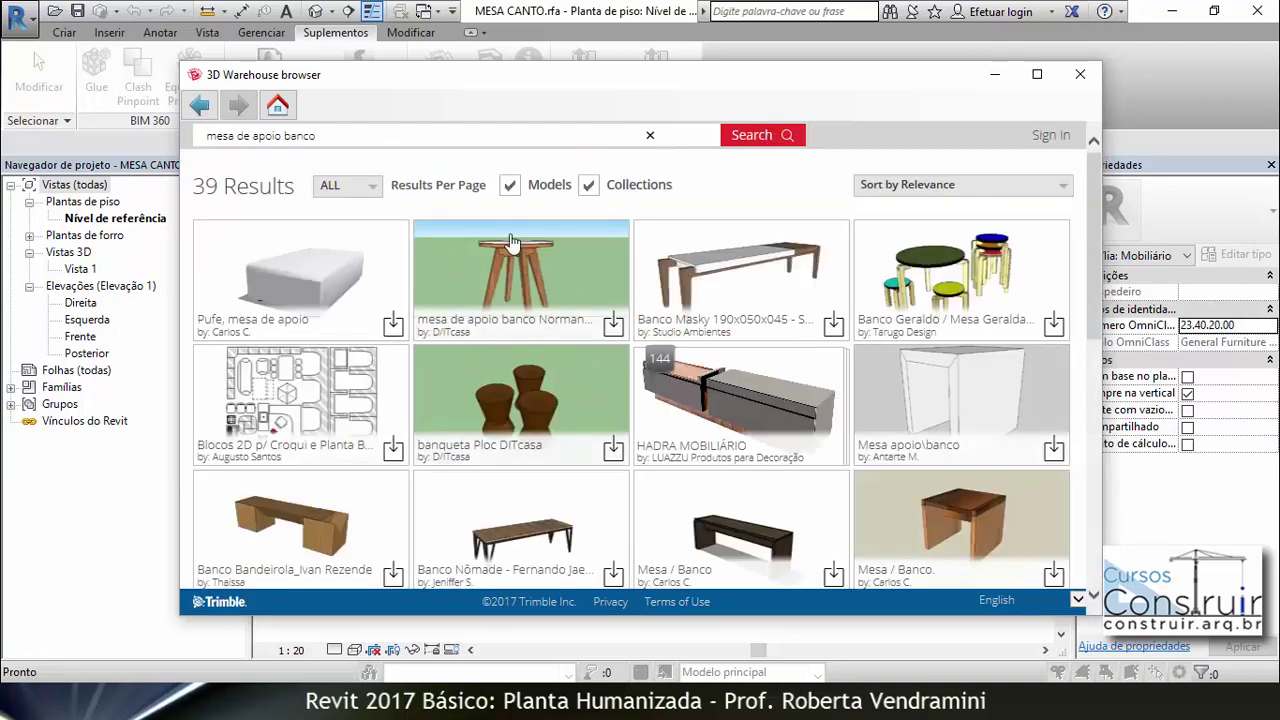
{"action": "left_click", "coordinate": [614, 325]}
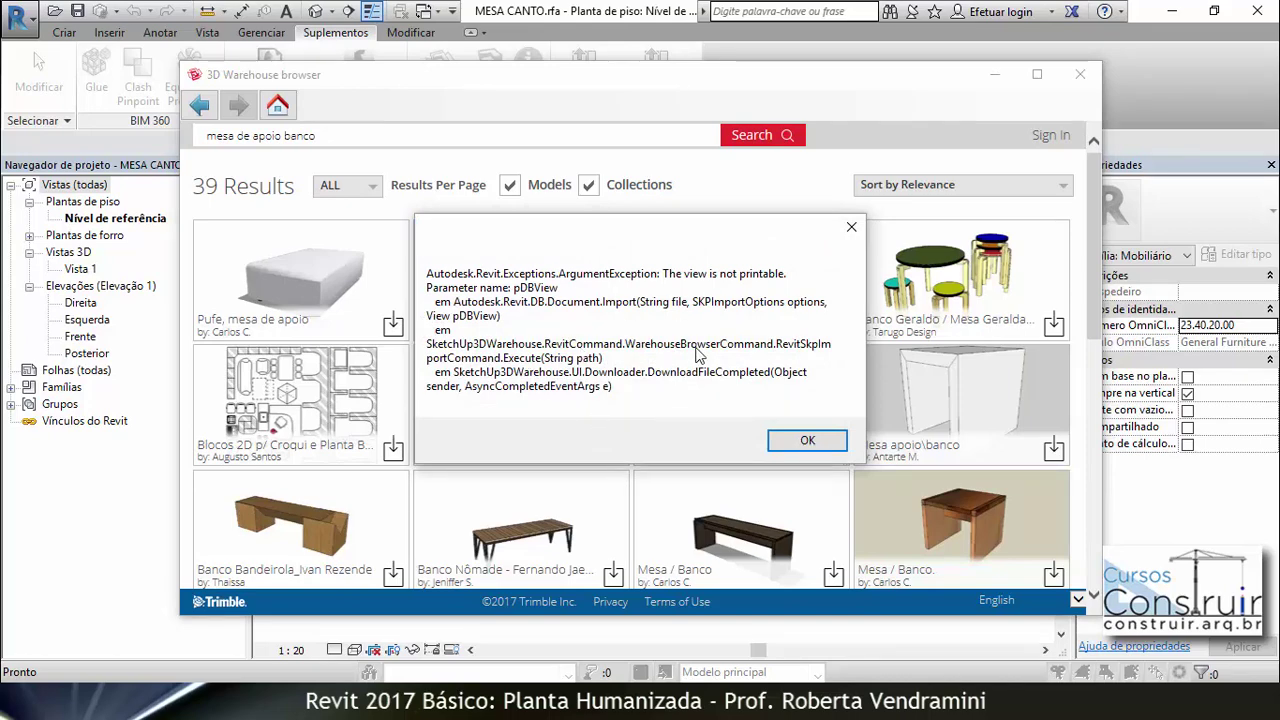
{"action": "left_click", "coordinate": [851, 227]}
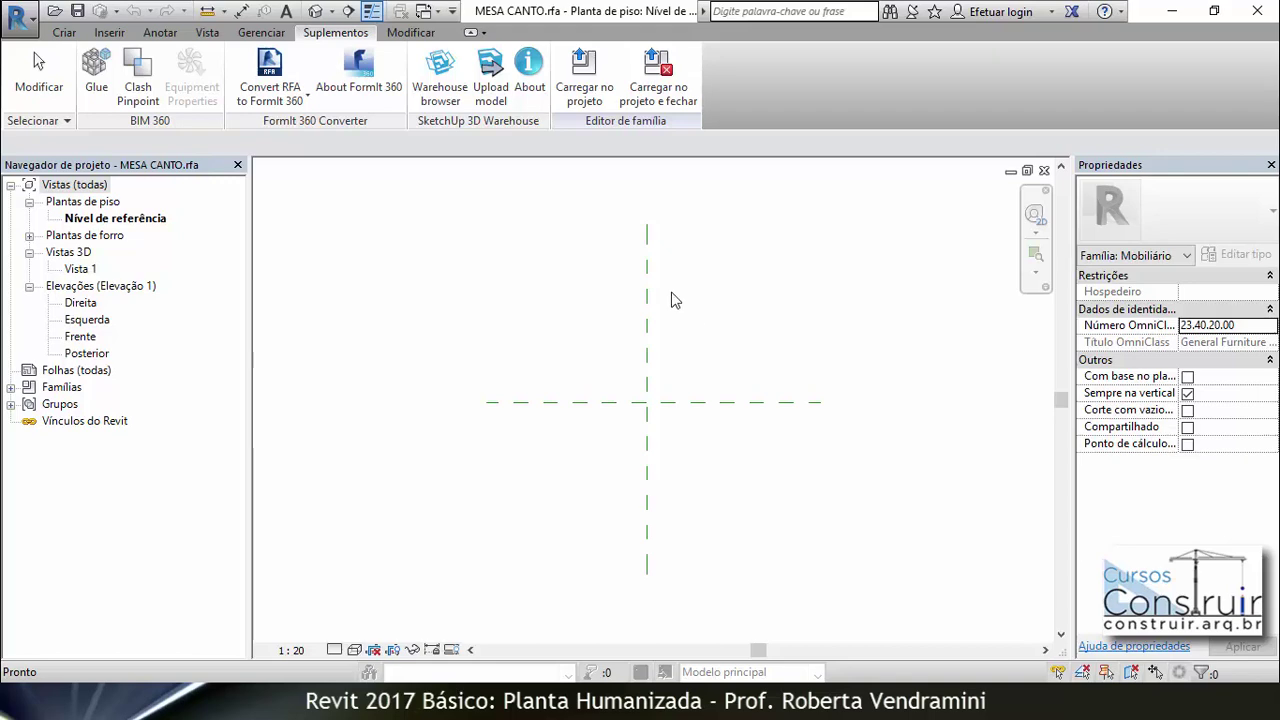
Step: Close the apartment's 3D view, confirm only MESA CANTO remains open, and relaunch the Warehouse browser
{"action": "key", "text": "ctrl+Tab"}
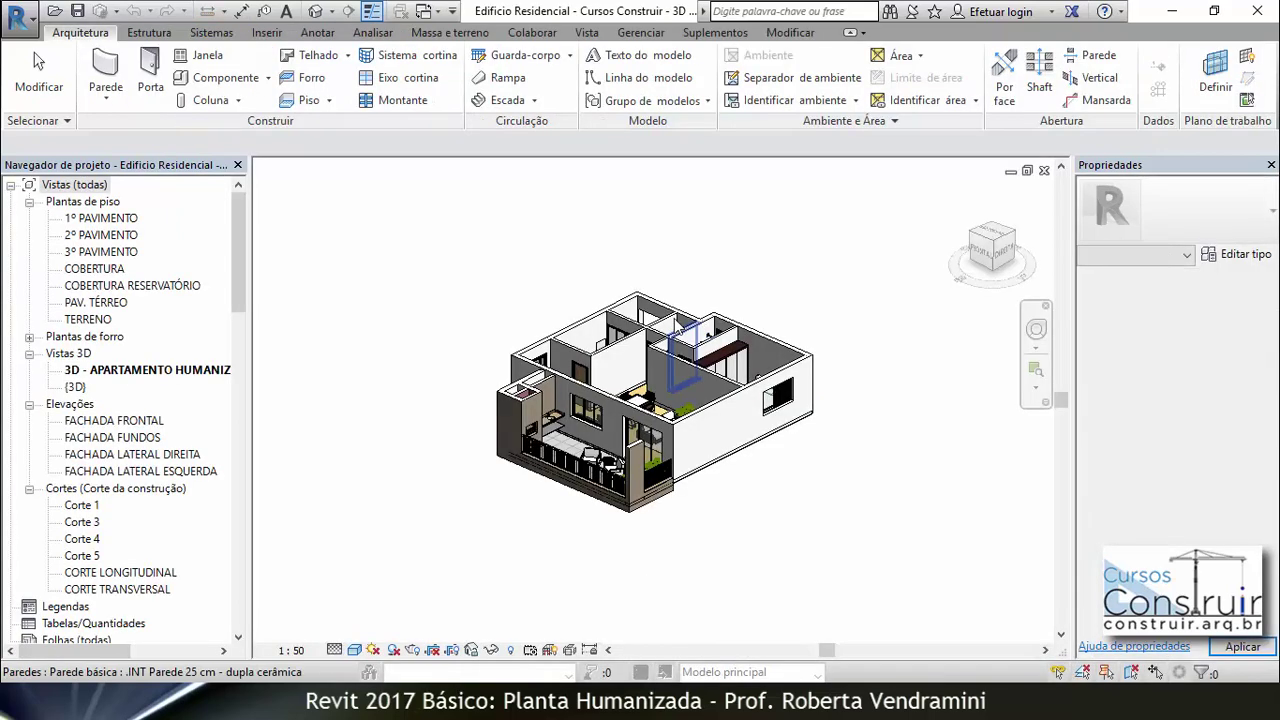
{"action": "left_click", "coordinate": [1044, 175]}
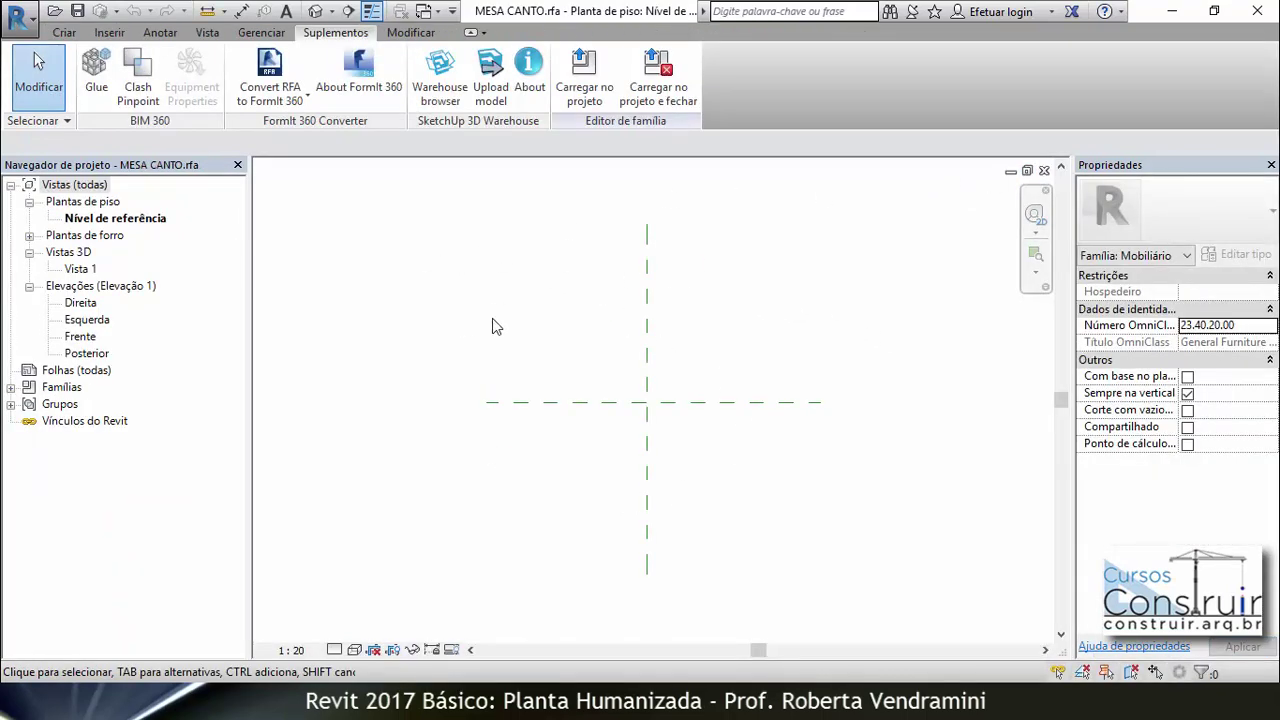
{"action": "left_click", "coordinate": [438, 13]}
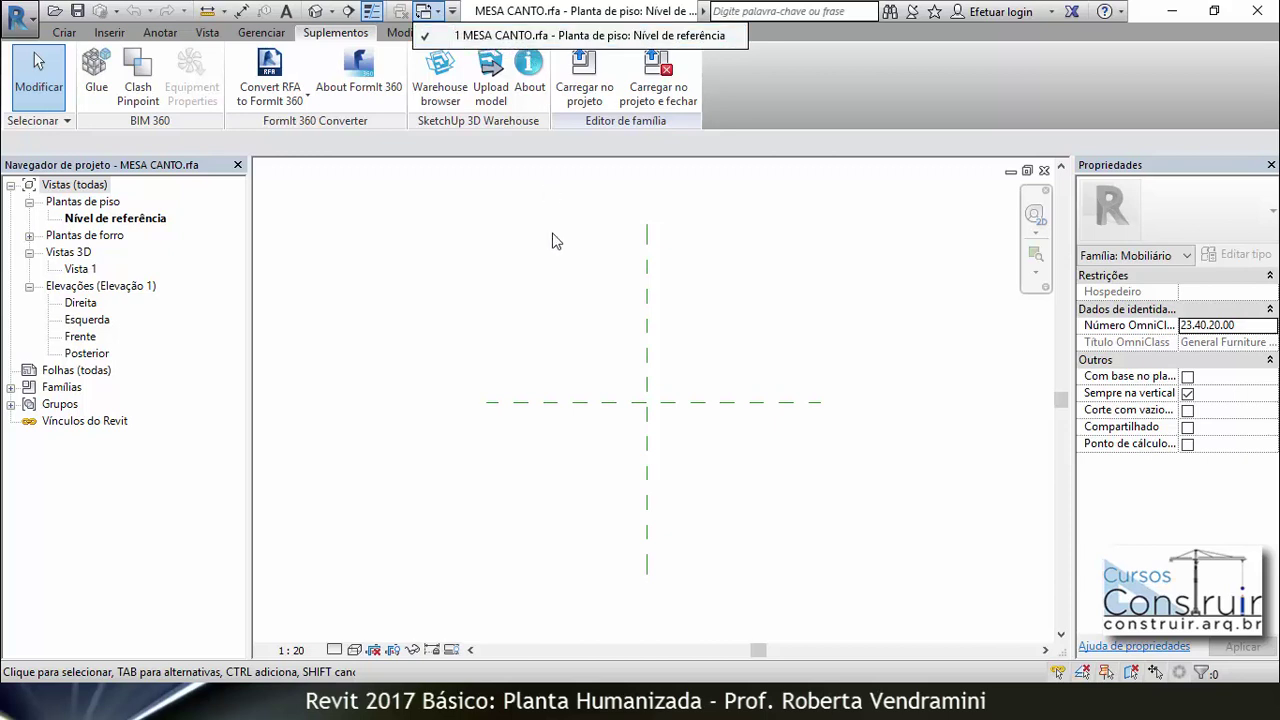
{"action": "left_click", "coordinate": [563, 343]}
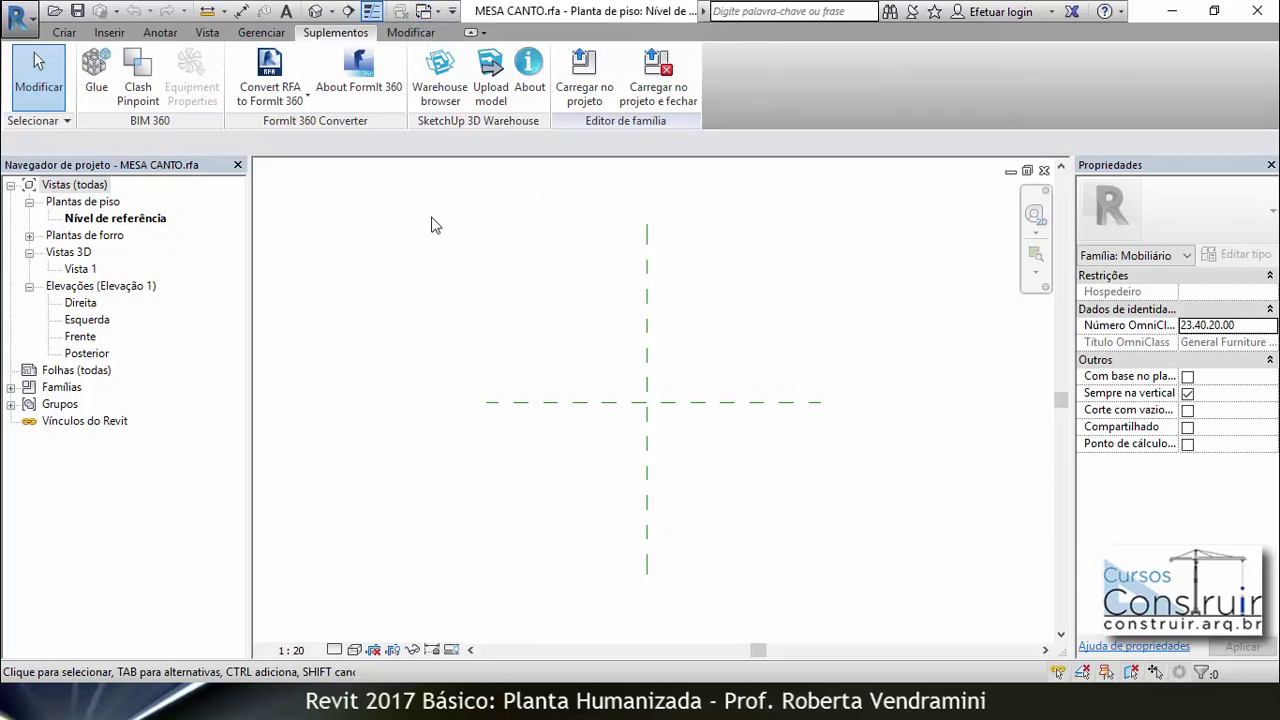
{"action": "left_click", "coordinate": [437, 76]}
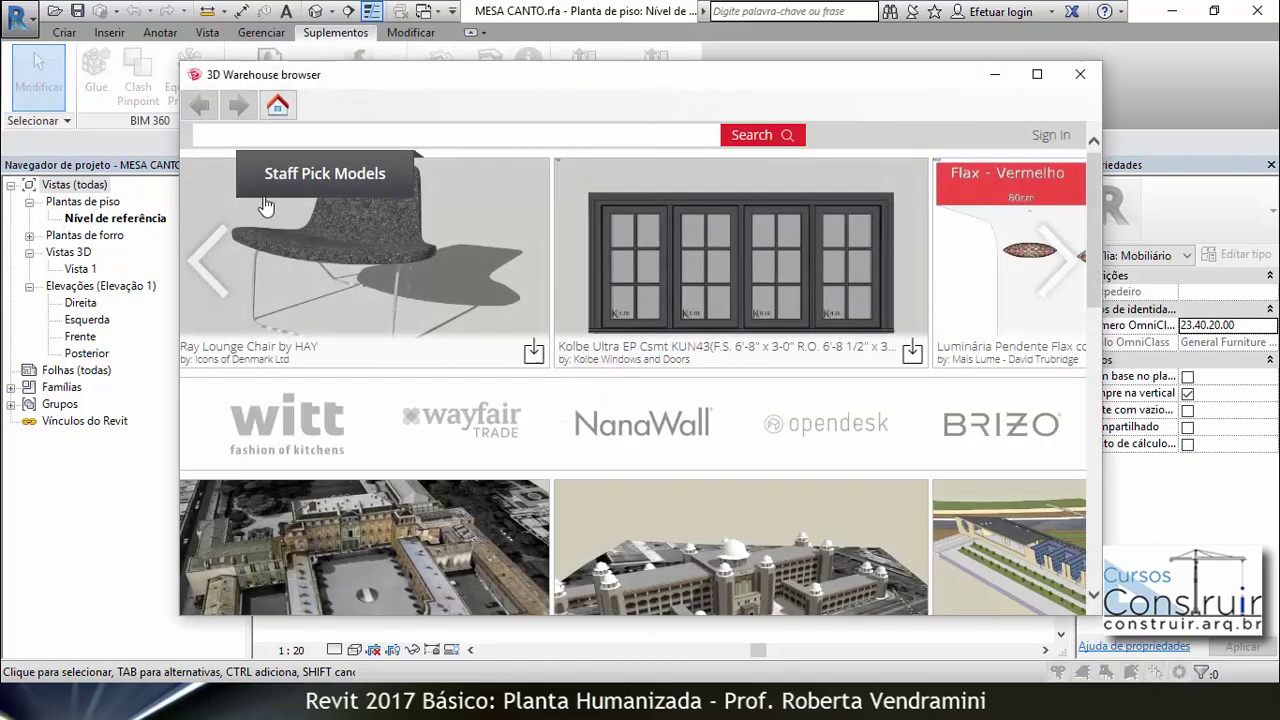
Step: Search 'mesa de apoio banco' again and import the second-result wooden side table
{"action": "type", "text": "me"}
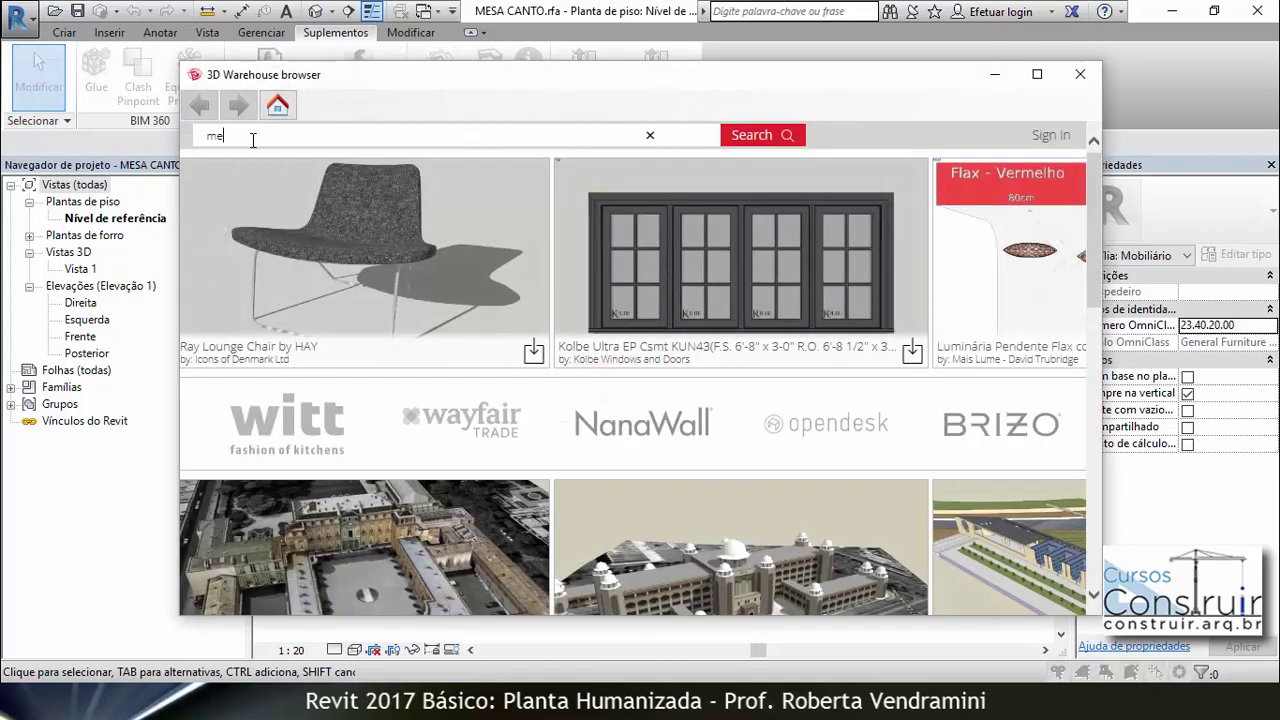
{"action": "type", "text": "sa de apo"}
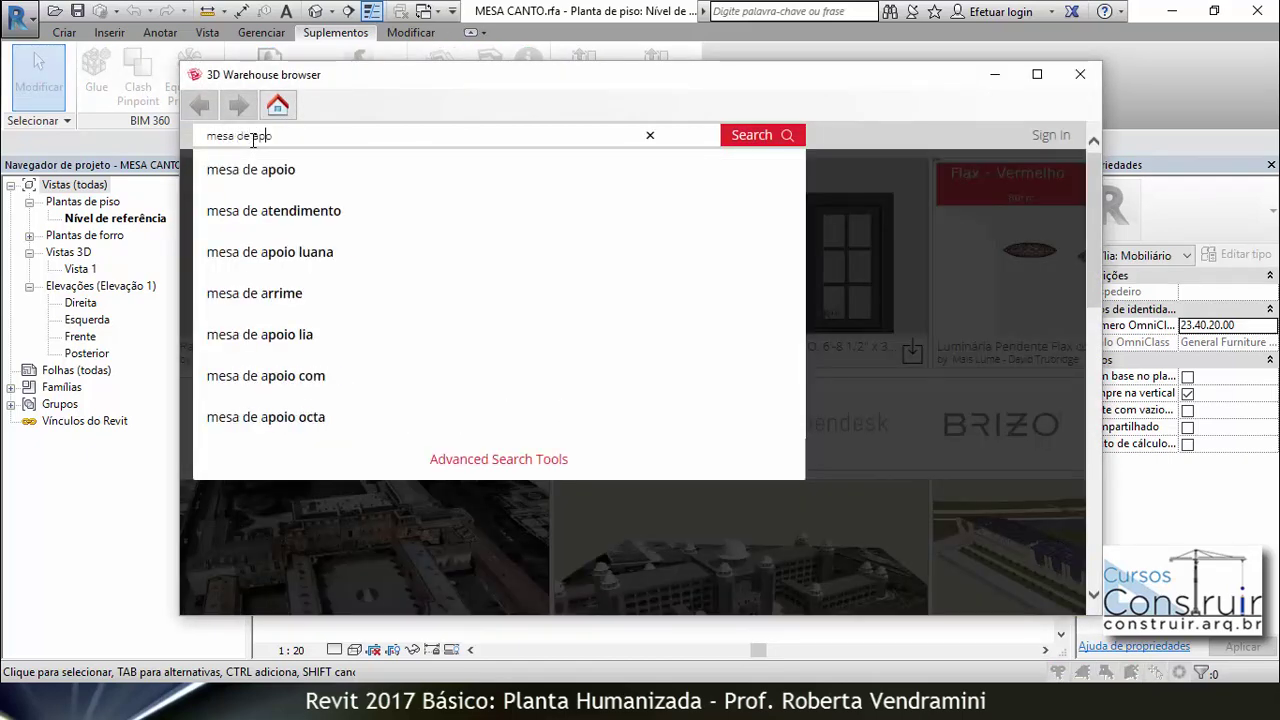
{"action": "type", "text": "io banco"}
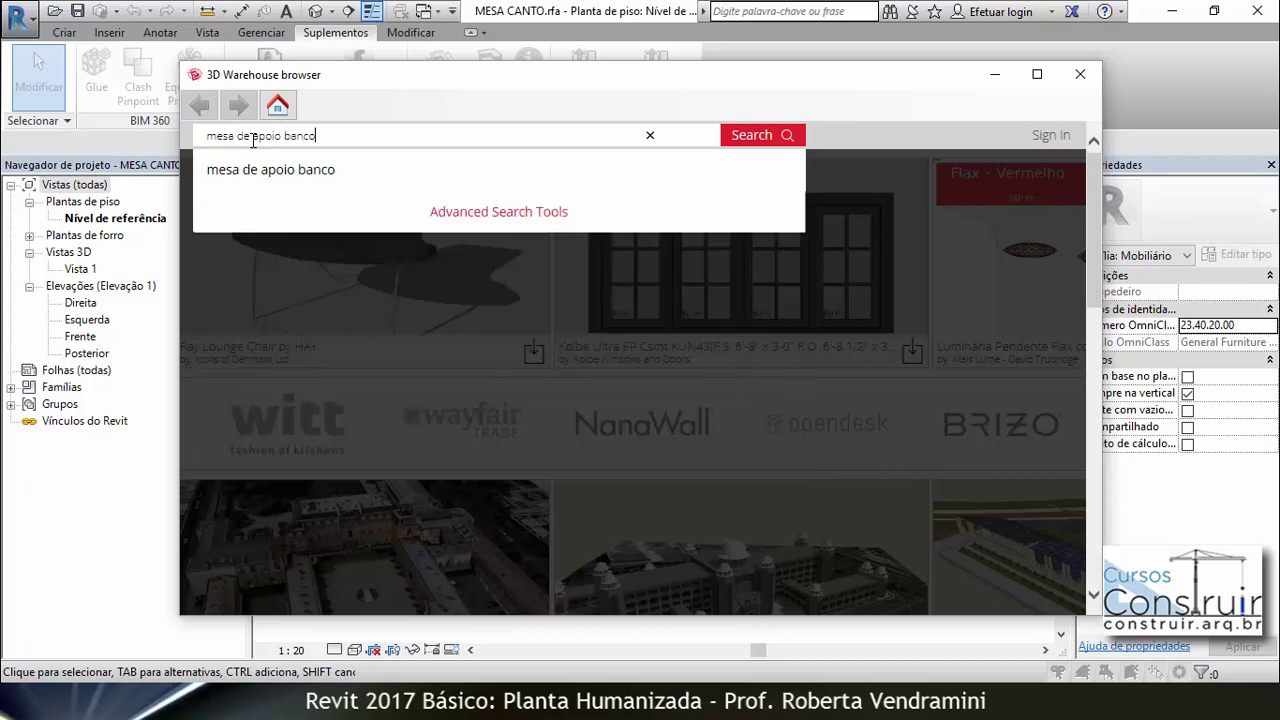
{"action": "left_click", "coordinate": [770, 138]}
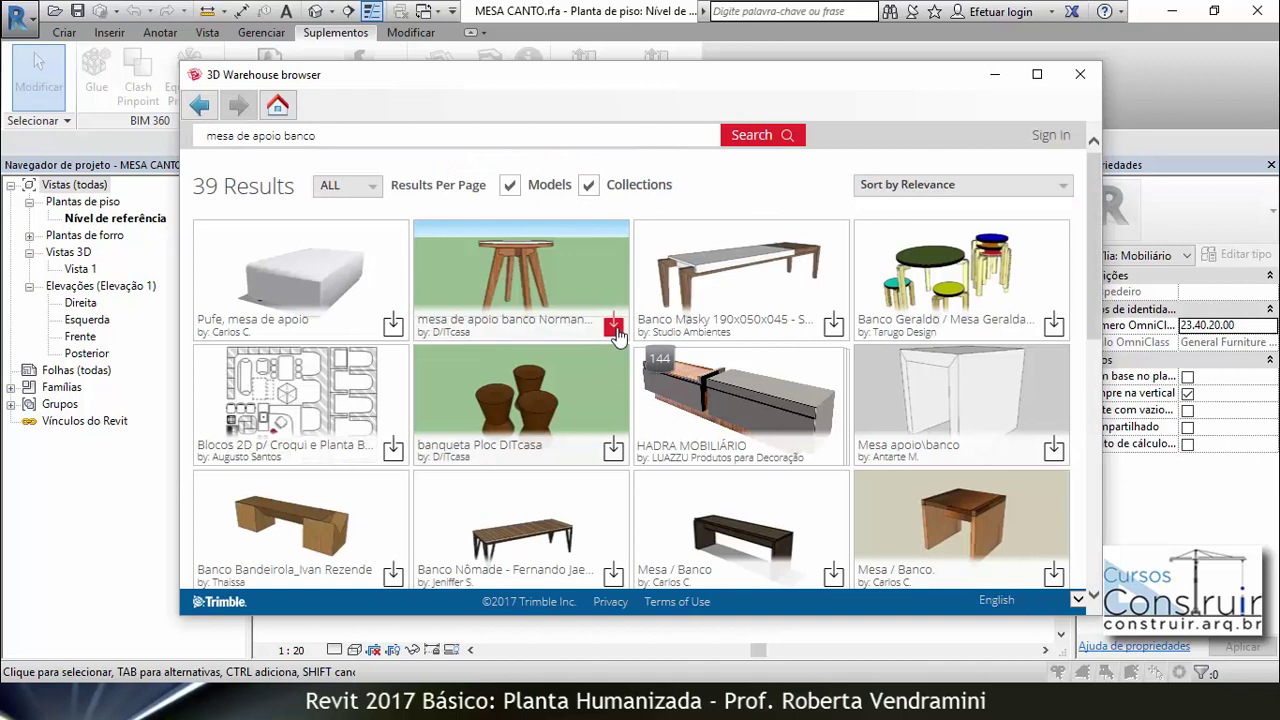
{"action": "left_click", "coordinate": [613, 324]}
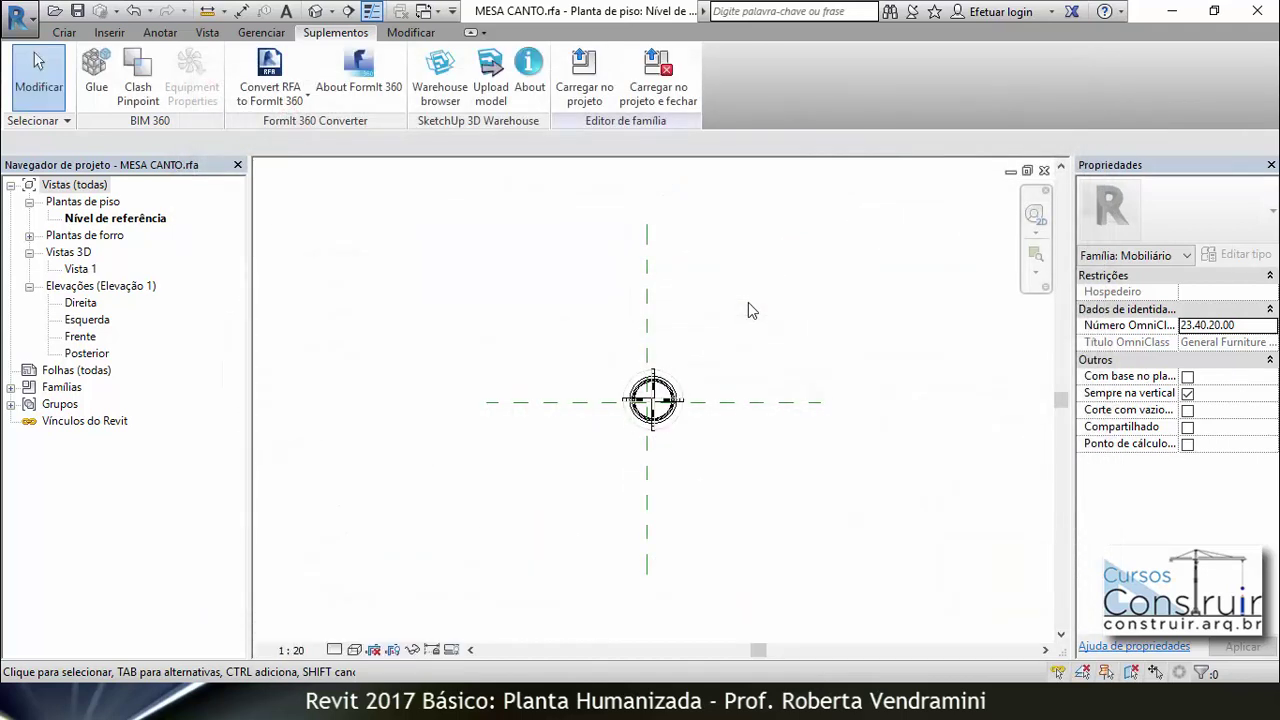
{"action": "scroll", "coordinate": [686, 409], "scroll_direction": "up", "scroll_amount": 2}
{"action": "scroll", "coordinate": [686, 412], "scroll_direction": "up", "scroll_amount": 3}
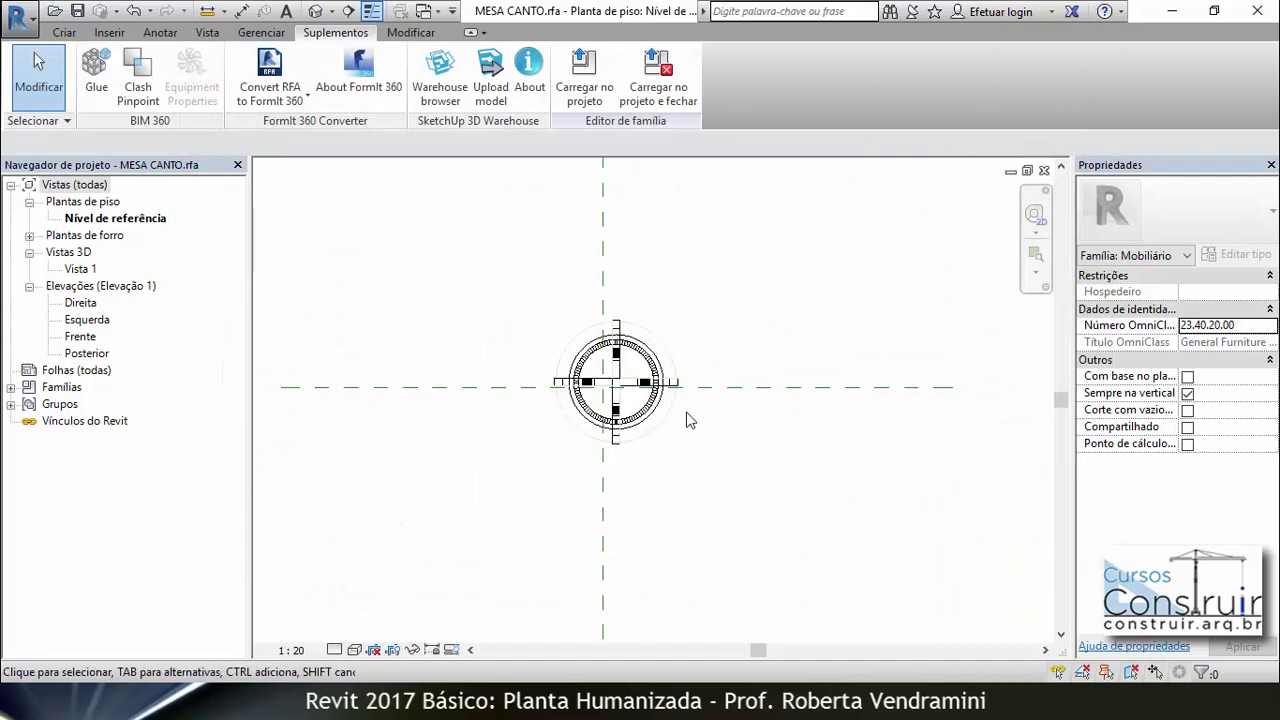
{"action": "scroll", "coordinate": [565, 375], "scroll_direction": "up", "scroll_amount": 1}
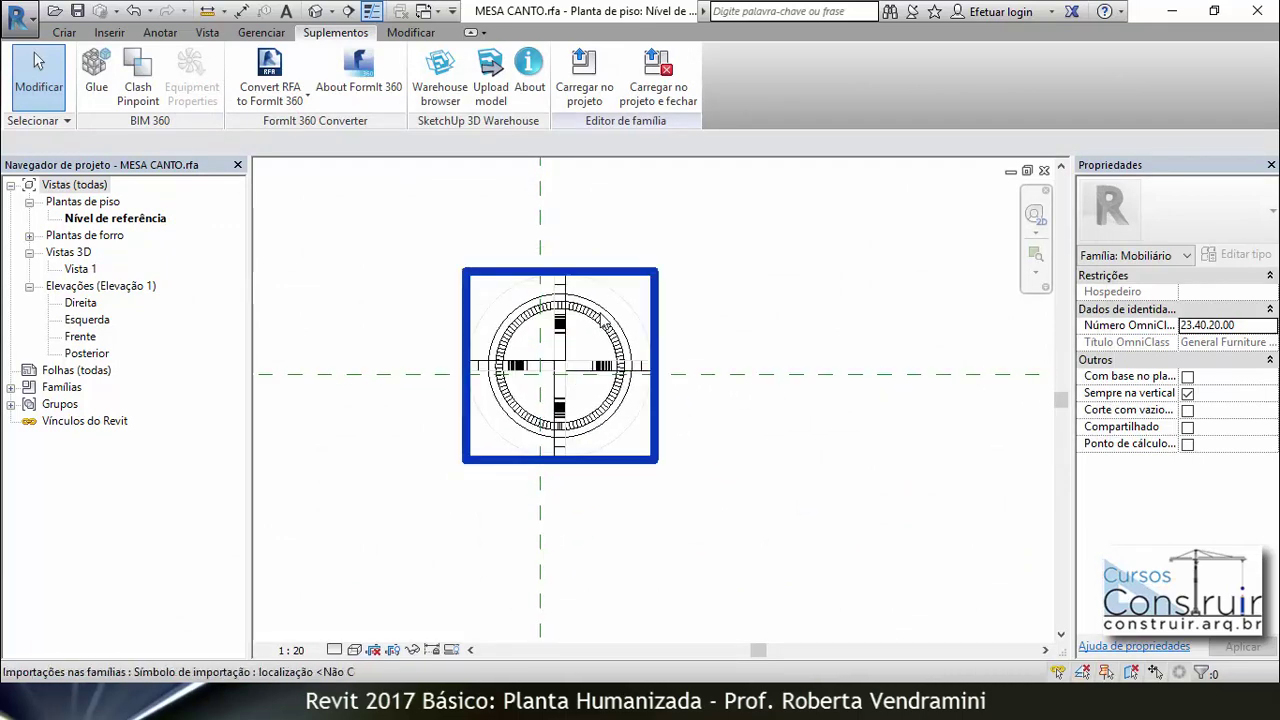
{"action": "scroll", "coordinate": [600, 330], "scroll_direction": "up", "scroll_amount": 1}
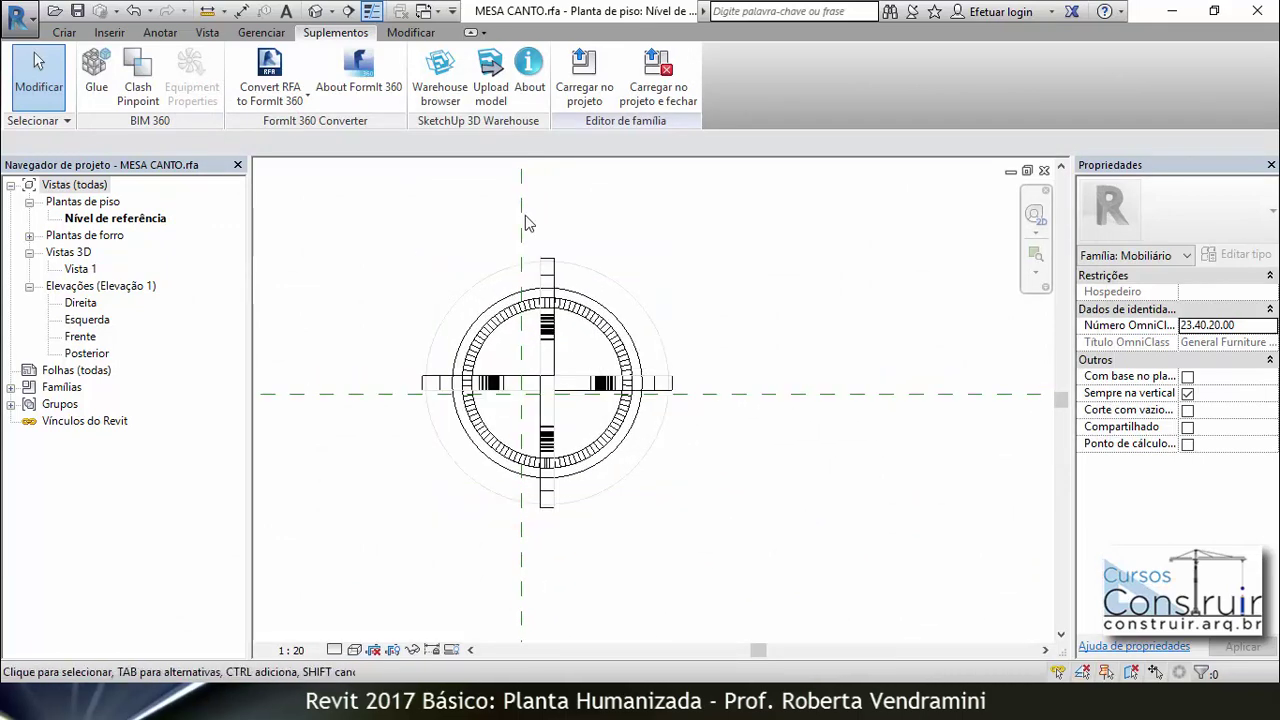
{"action": "scroll", "coordinate": [548, 388], "scroll_direction": "down", "scroll_amount": 1}
{"action": "scroll", "coordinate": [548, 390], "scroll_direction": "down", "scroll_amount": 1}
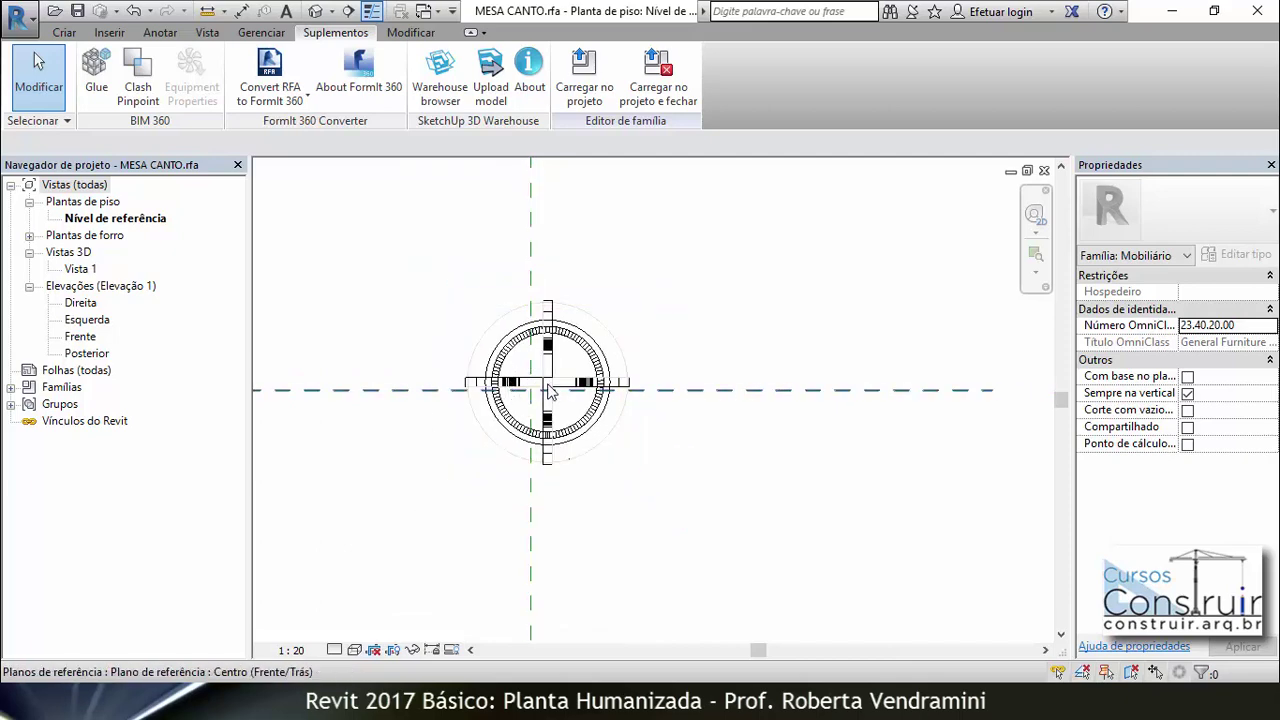
Step: Select the imported table and nudge it two steps left and one down onto the reference-plane crossing
{"action": "scroll", "coordinate": [527, 390], "scroll_direction": "up", "scroll_amount": 1}
{"action": "scroll", "coordinate": [525, 390], "scroll_direction": "up", "scroll_amount": 1}
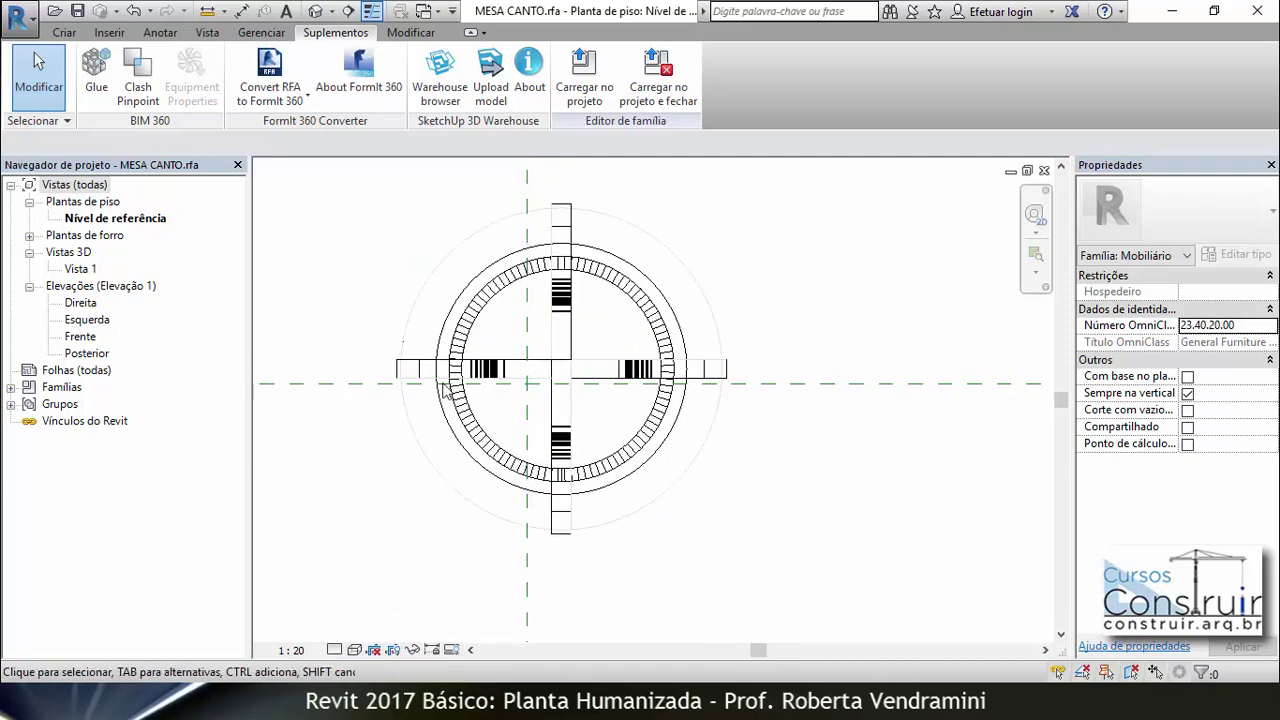
{"action": "scroll", "coordinate": [578, 407], "scroll_direction": "down", "scroll_amount": 1}
{"action": "scroll", "coordinate": [580, 400], "scroll_direction": "down", "scroll_amount": 1}
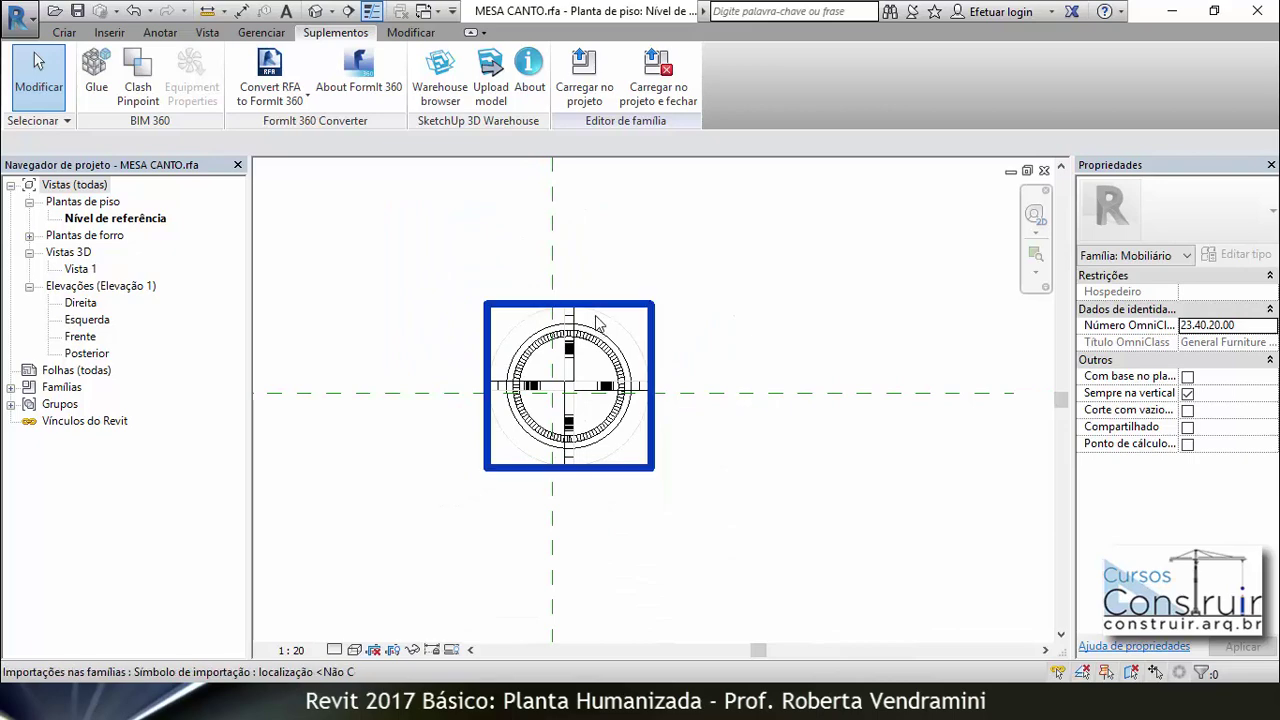
{"action": "left_click", "coordinate": [597, 320]}
{"action": "key", "text": "Left"}
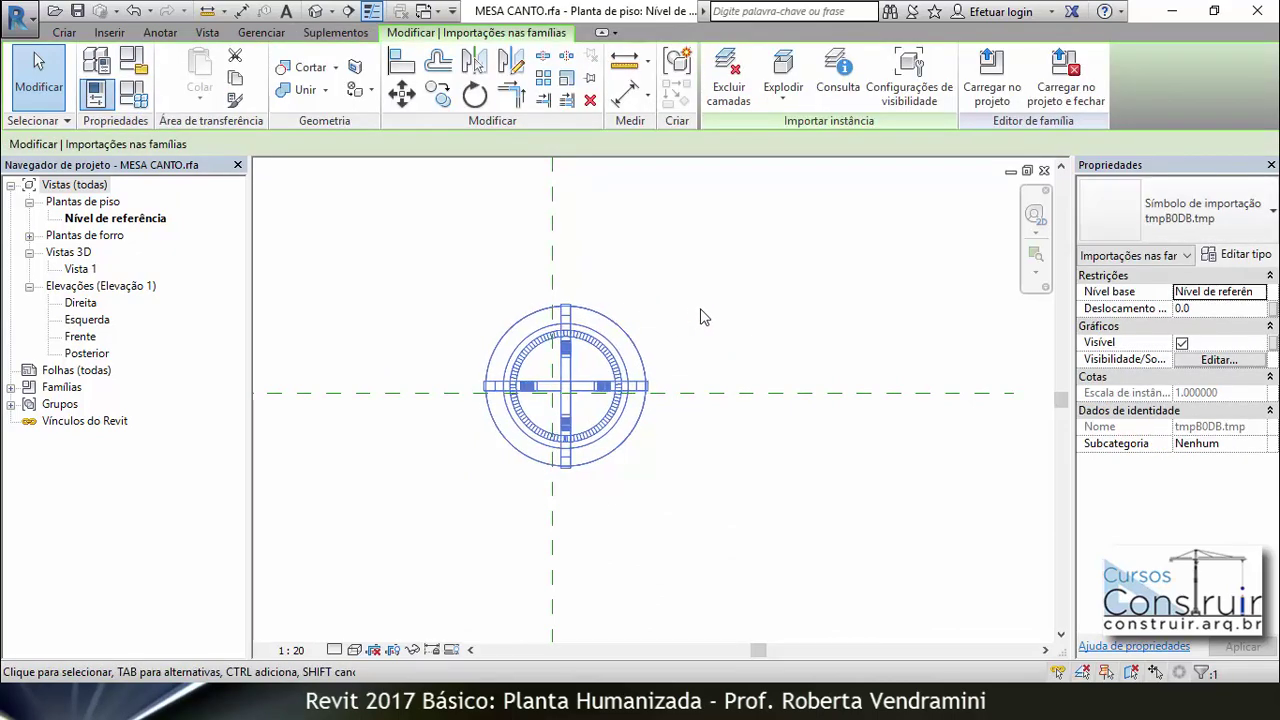
{"action": "key", "text": "Left"}
{"action": "key", "text": "Left"}
{"action": "key", "text": "Left"}
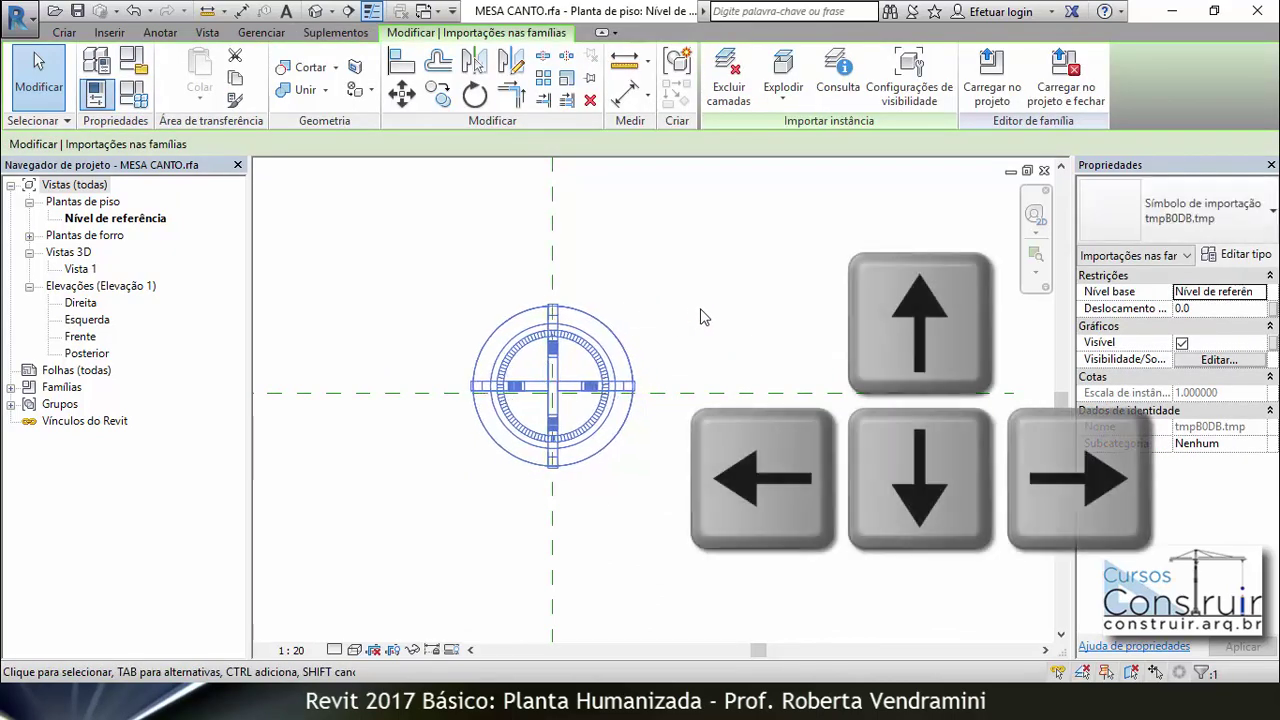
{"action": "key", "text": "Down"}
{"action": "key", "text": "Down"}
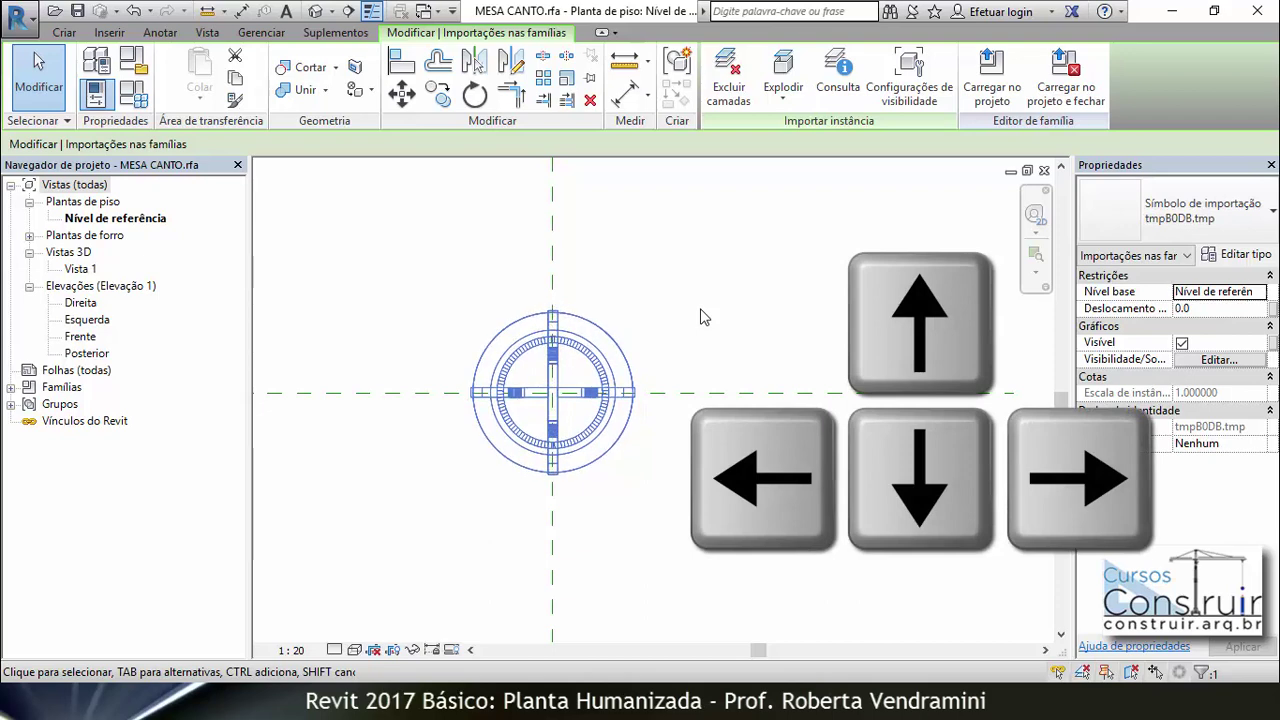
Step: Open the Direita elevation and zoom in on the imported side table
{"action": "double_click", "coordinate": [80, 303]}
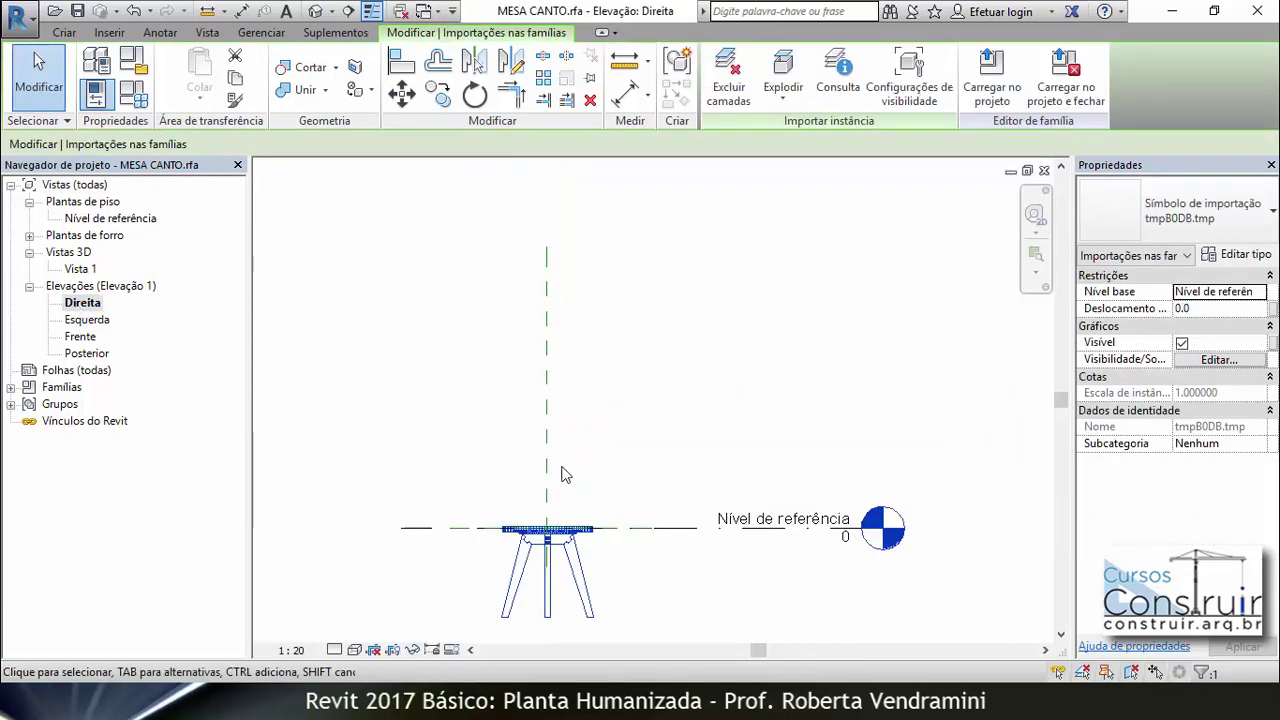
{"action": "scroll", "coordinate": [575, 530], "scroll_direction": "up", "scroll_amount": 1}
{"action": "scroll", "coordinate": [572, 455], "scroll_direction": "up", "scroll_amount": 2}
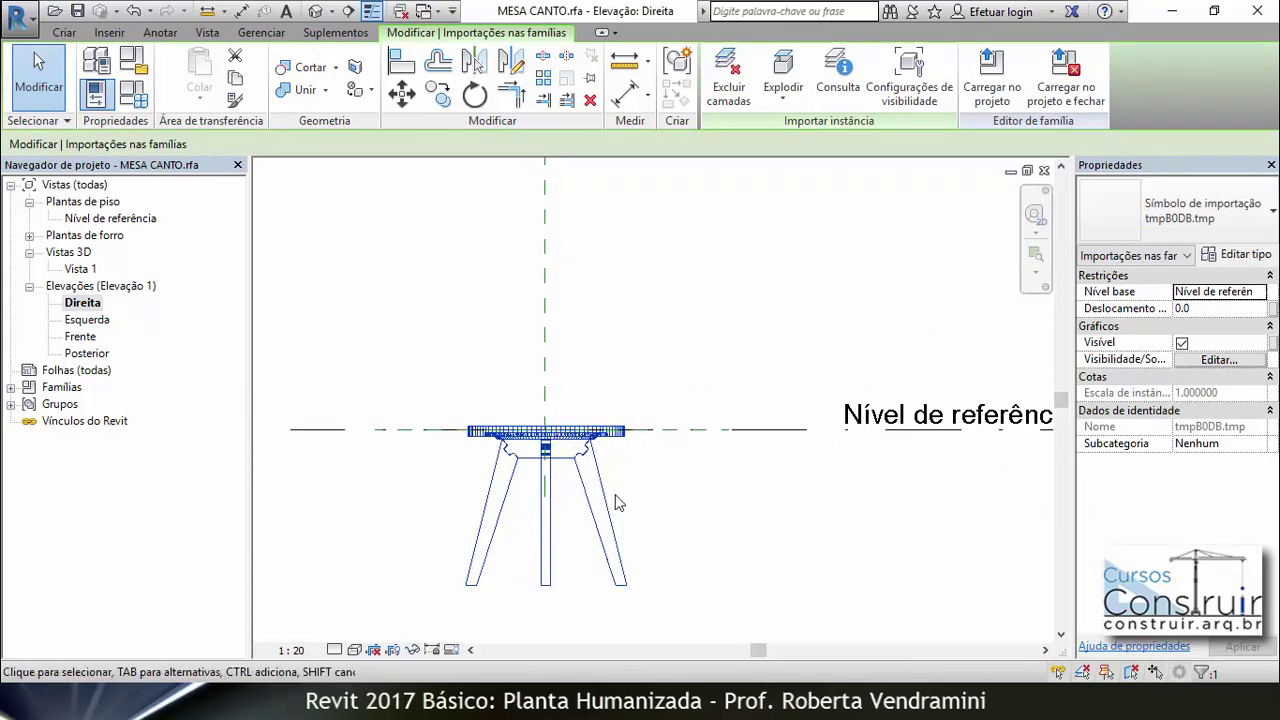
Step: Raise the table to offset 490.4 so its legs rest on the reference level, centred on the vertical reference line
{"action": "mouse_move", "coordinate": [617, 503]}
{"action": "left_mouse_down"}
{"action": "mouse_move", "coordinate": [598, 355]}
{"action": "mouse_move", "coordinate": [590, 408]}
{"action": "mouse_move", "coordinate": [590, 392]}
{"action": "left_mouse_up"}
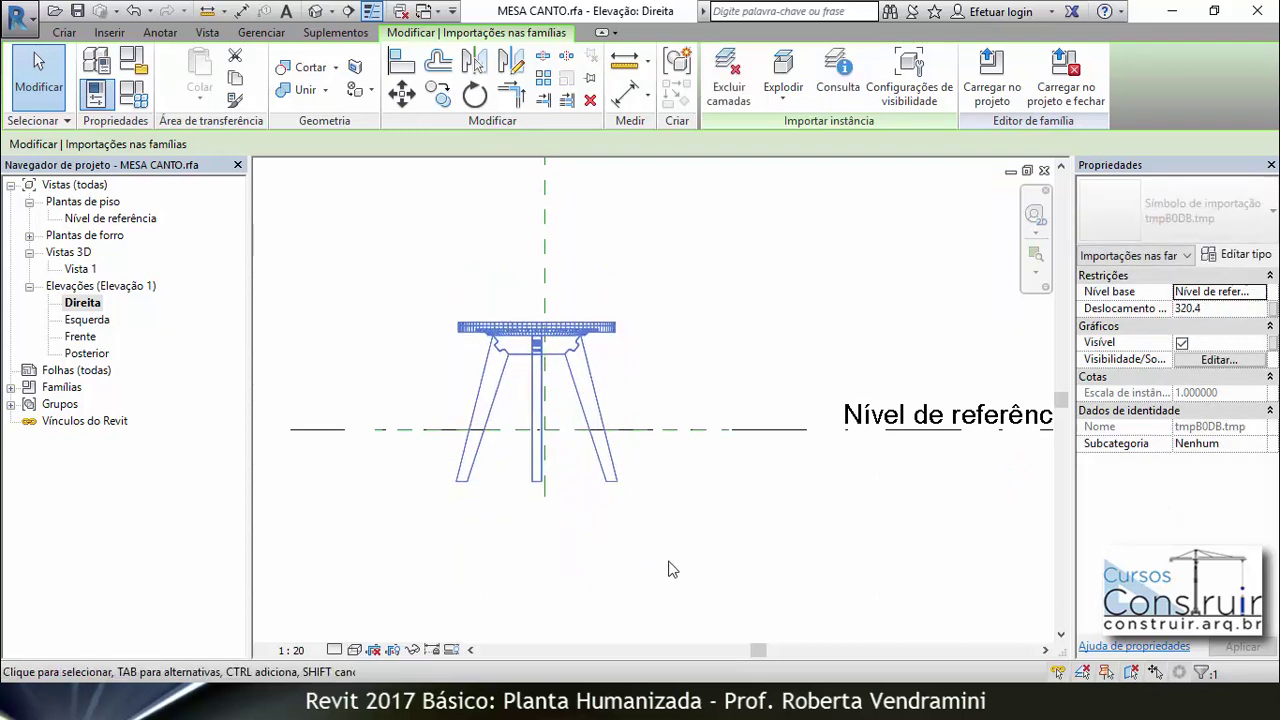
{"action": "key", "text": "Up"}
{"action": "key", "text": "Up"}
{"action": "key", "text": "Up"}
{"action": "key", "text": "Up"}
{"action": "key", "text": "Up"}
{"action": "key", "text": "Up"}
{"action": "key", "text": "Up"}
{"action": "key", "text": "Up"}
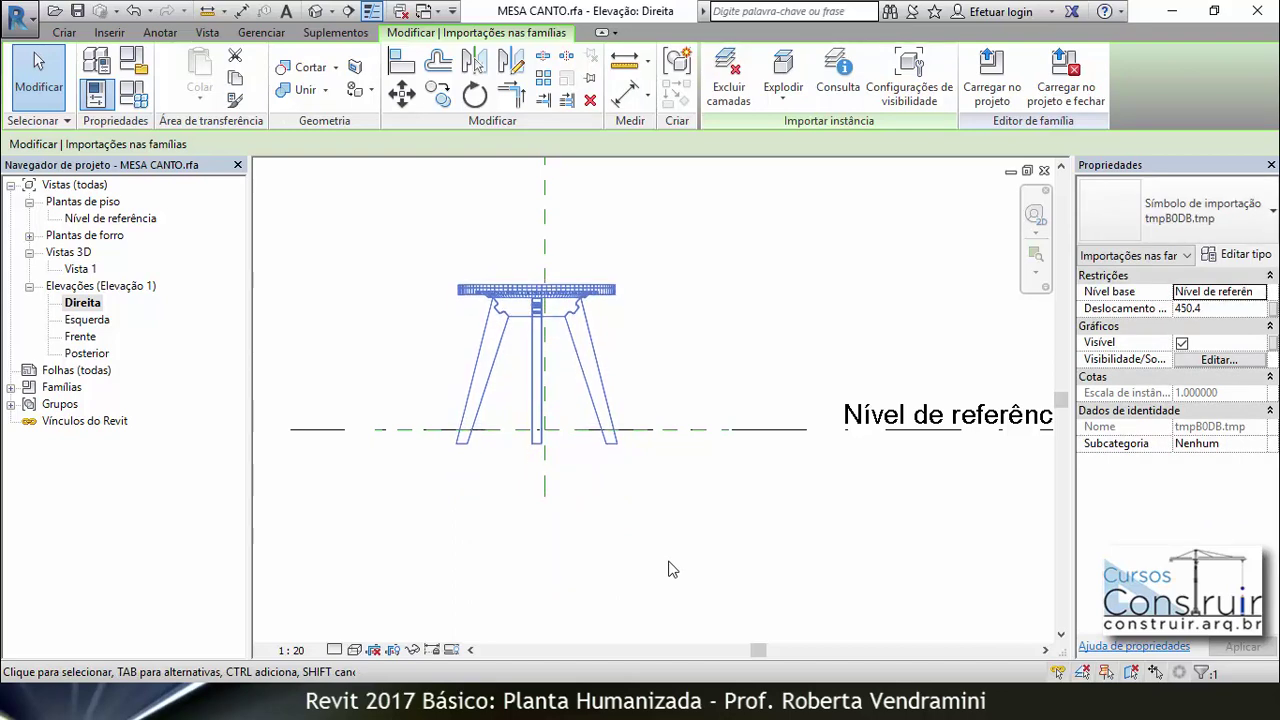
{"action": "key", "text": "Up"}
{"action": "key", "text": "Up"}
{"action": "key", "text": "Up"}
{"action": "key", "text": "Up"}
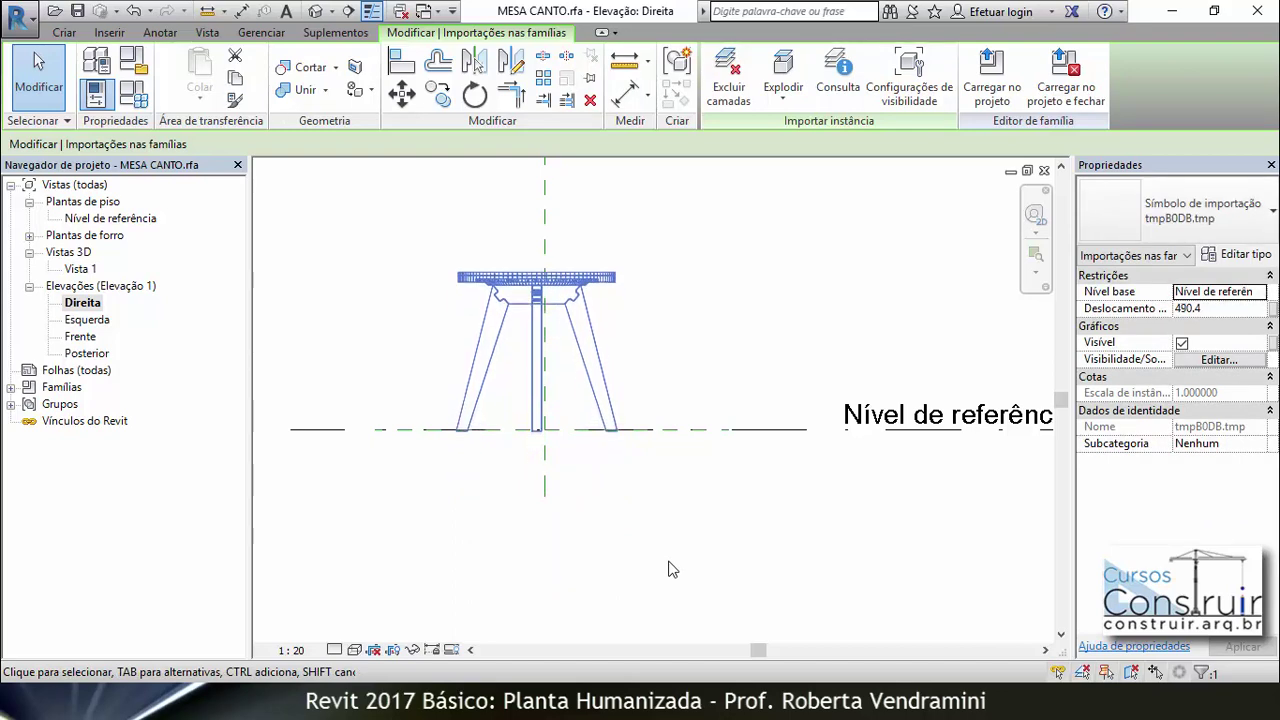
{"action": "key", "text": "Right"}
{"action": "key", "text": "Right"}
{"action": "key", "text": "Right"}
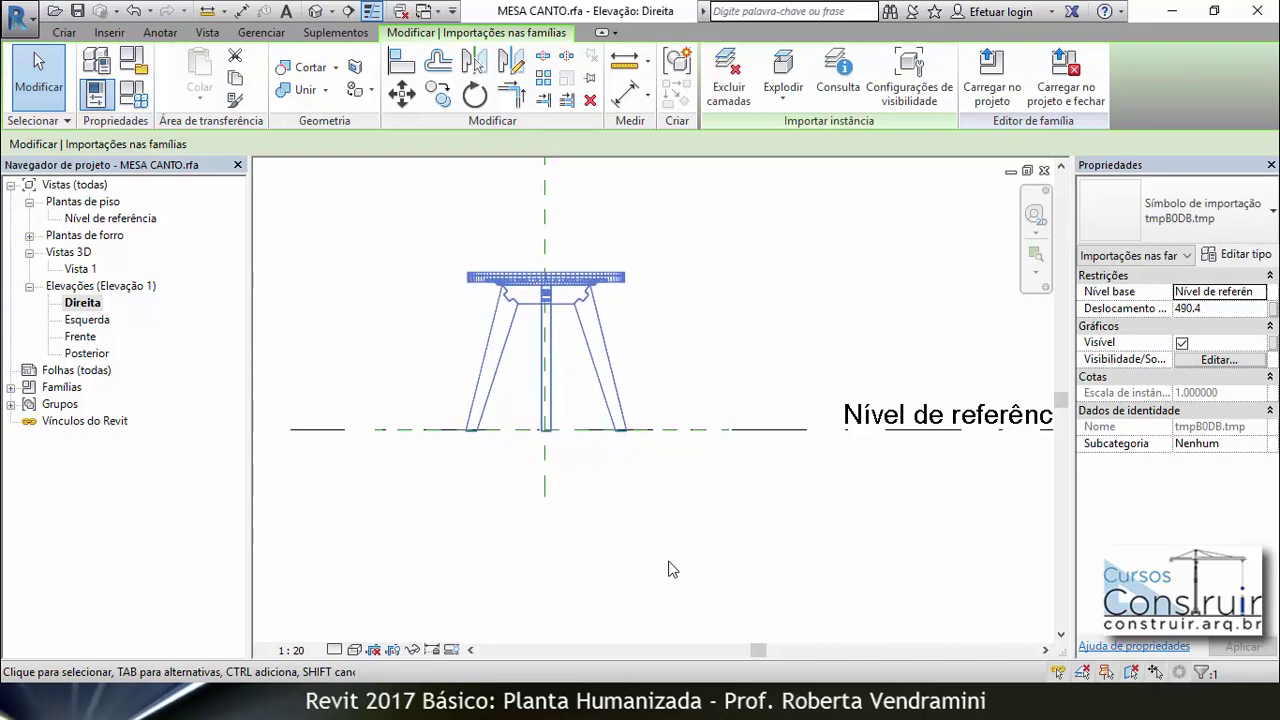
{"action": "left_click", "coordinate": [672, 569]}
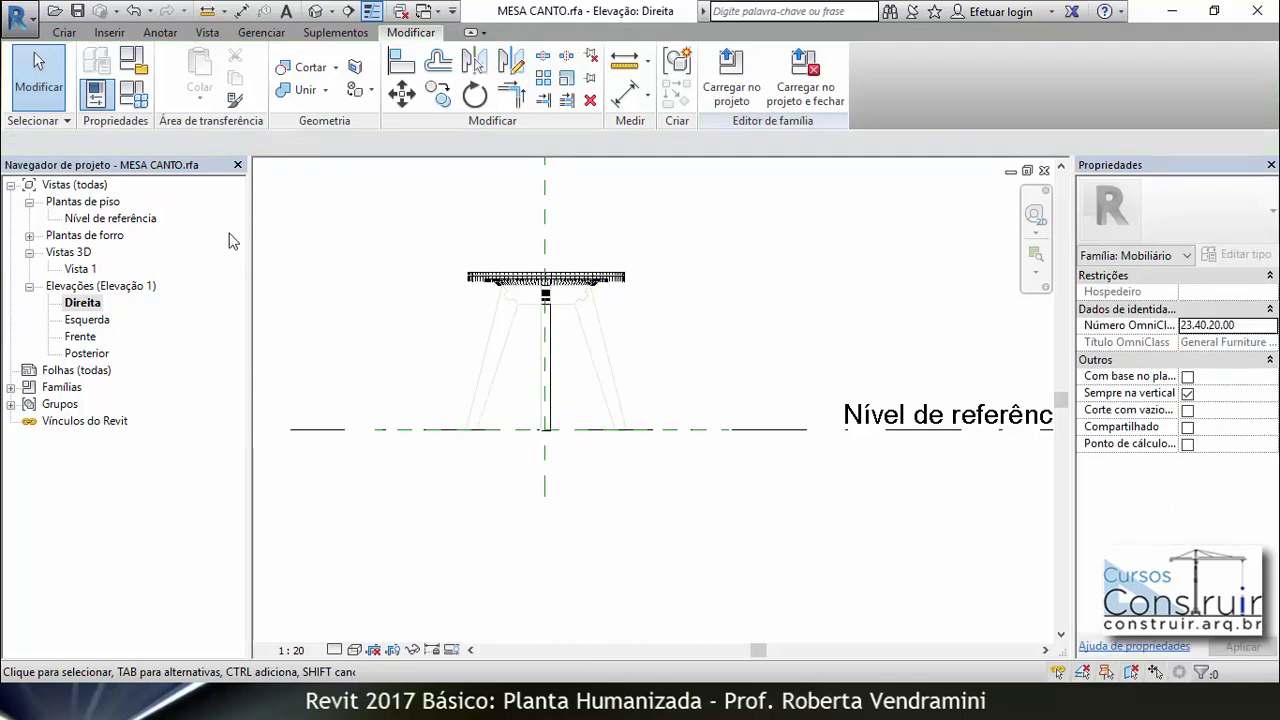
Step: In the Default 3D View, try the Realista and Sombreado visual styles, finishing on Cores consistentes
{"action": "left_click", "coordinate": [316, 11]}
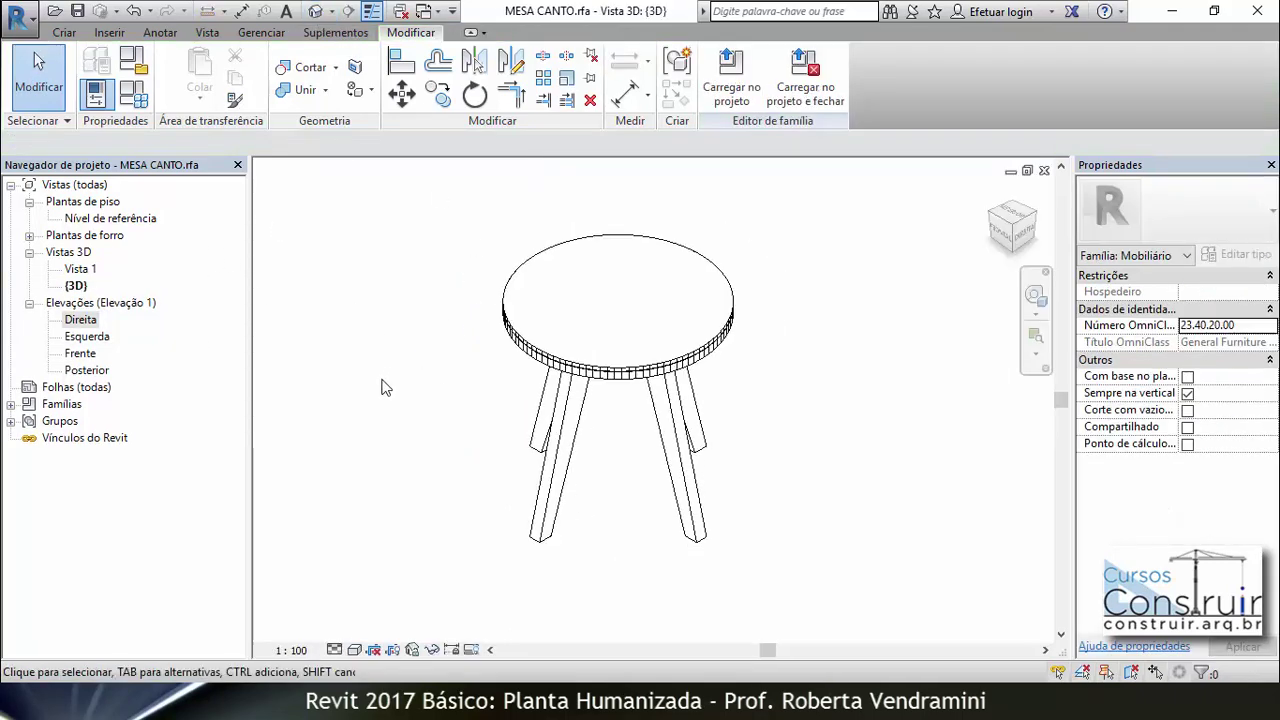
{"action": "left_click", "coordinate": [354, 650]}
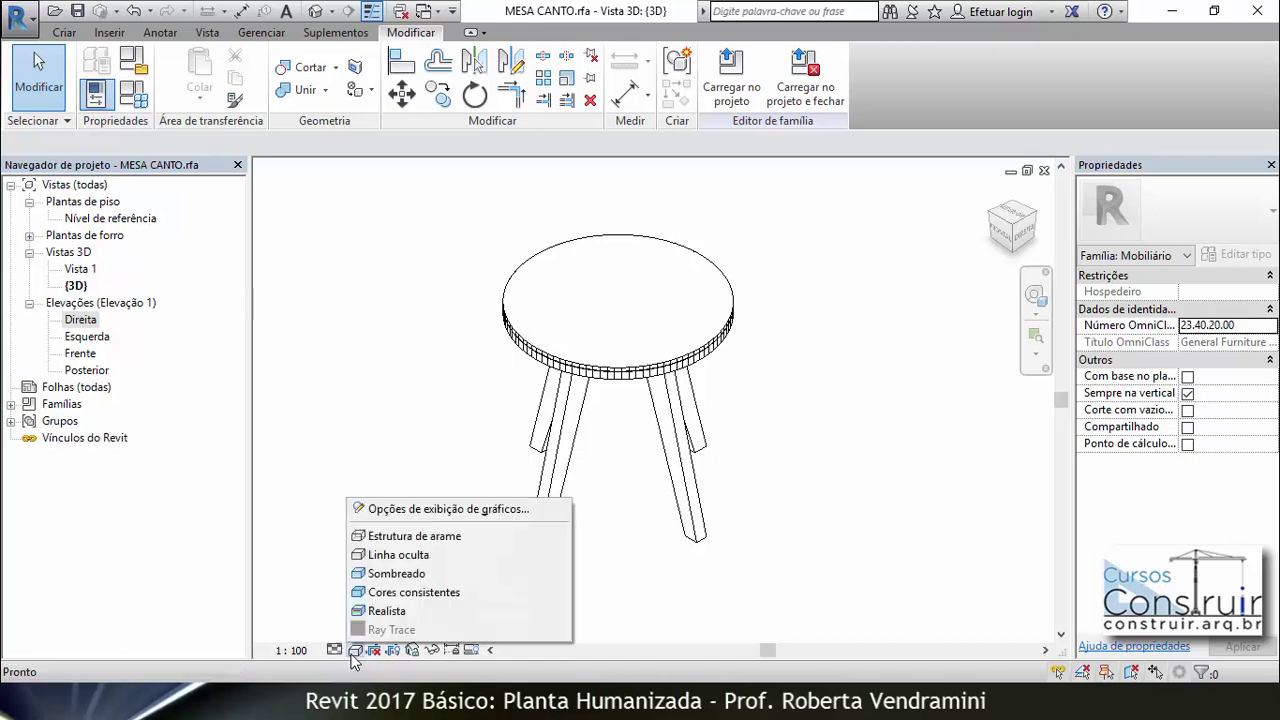
{"action": "left_click", "coordinate": [410, 610]}
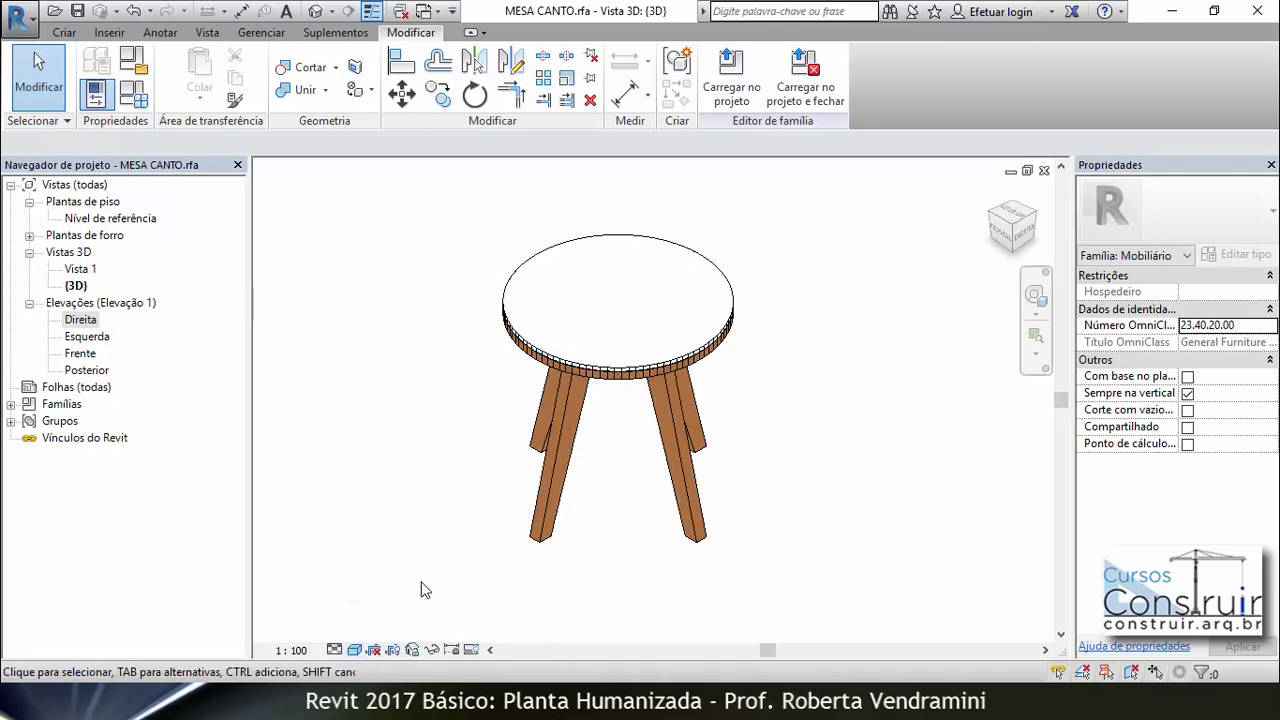
{"action": "left_click", "coordinate": [355, 650]}
{"action": "left_click", "coordinate": [388, 574]}
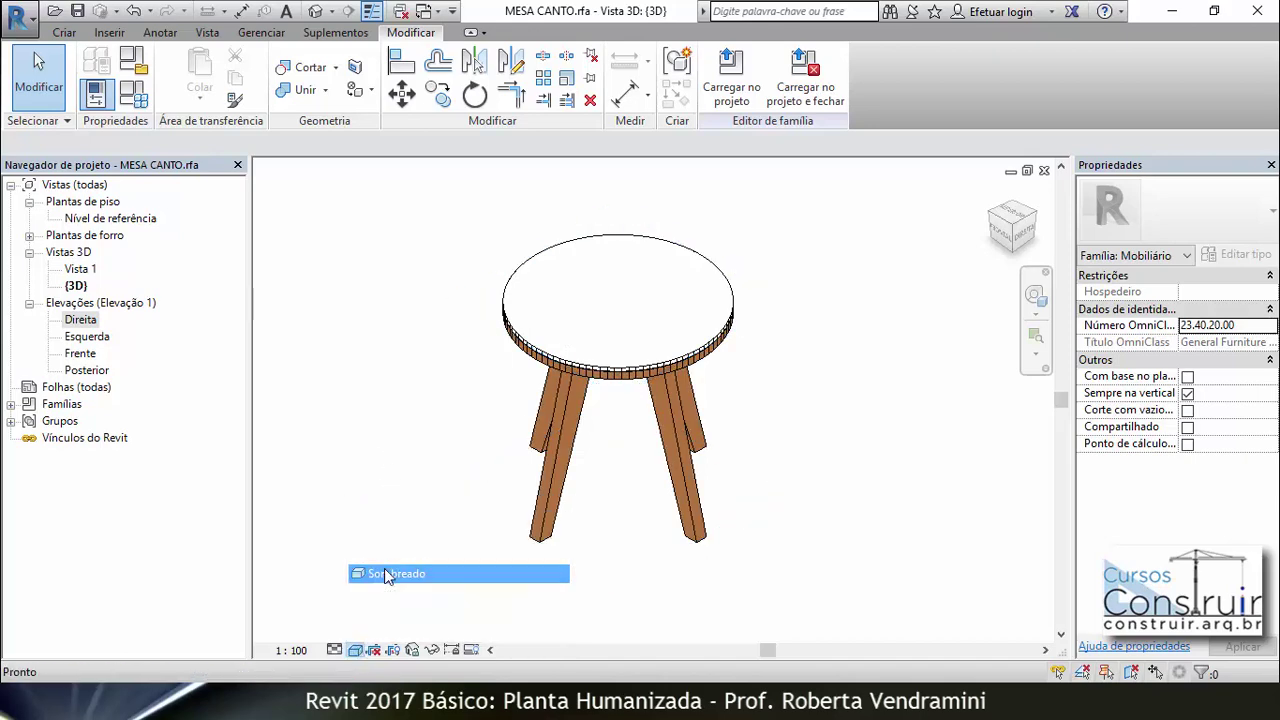
{"action": "left_click", "coordinate": [355, 650]}
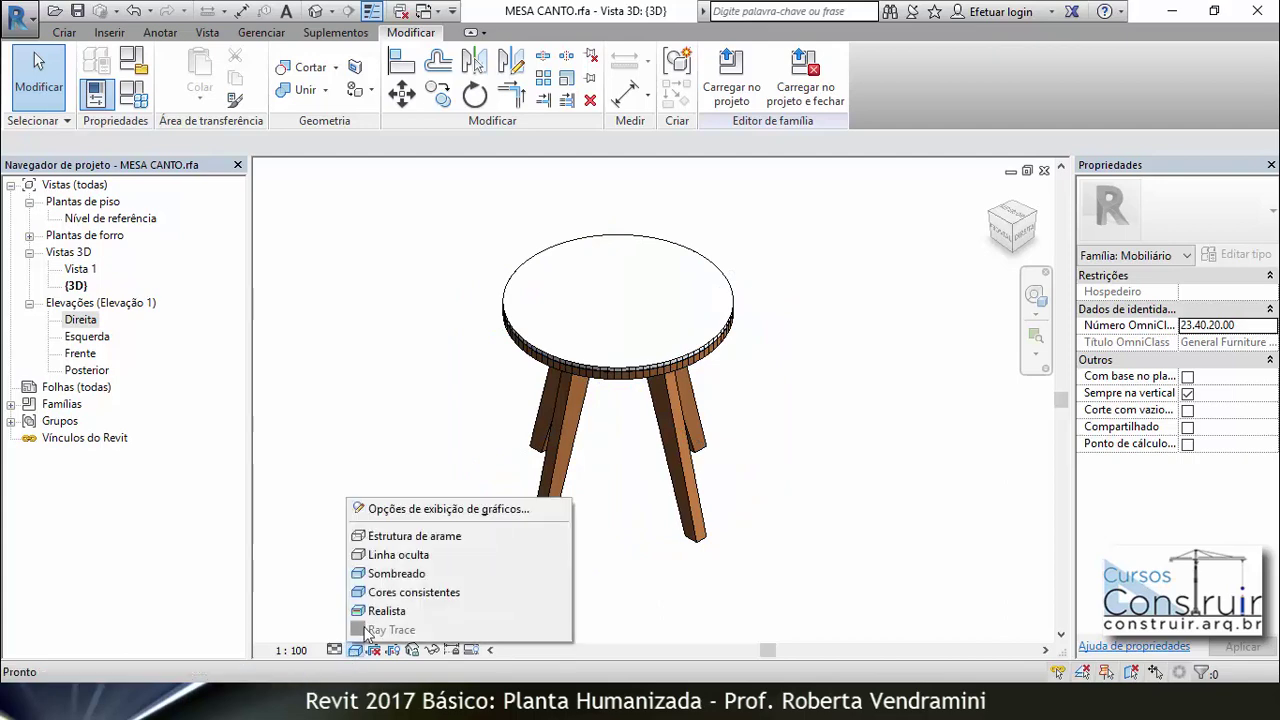
{"action": "left_click", "coordinate": [386, 610]}
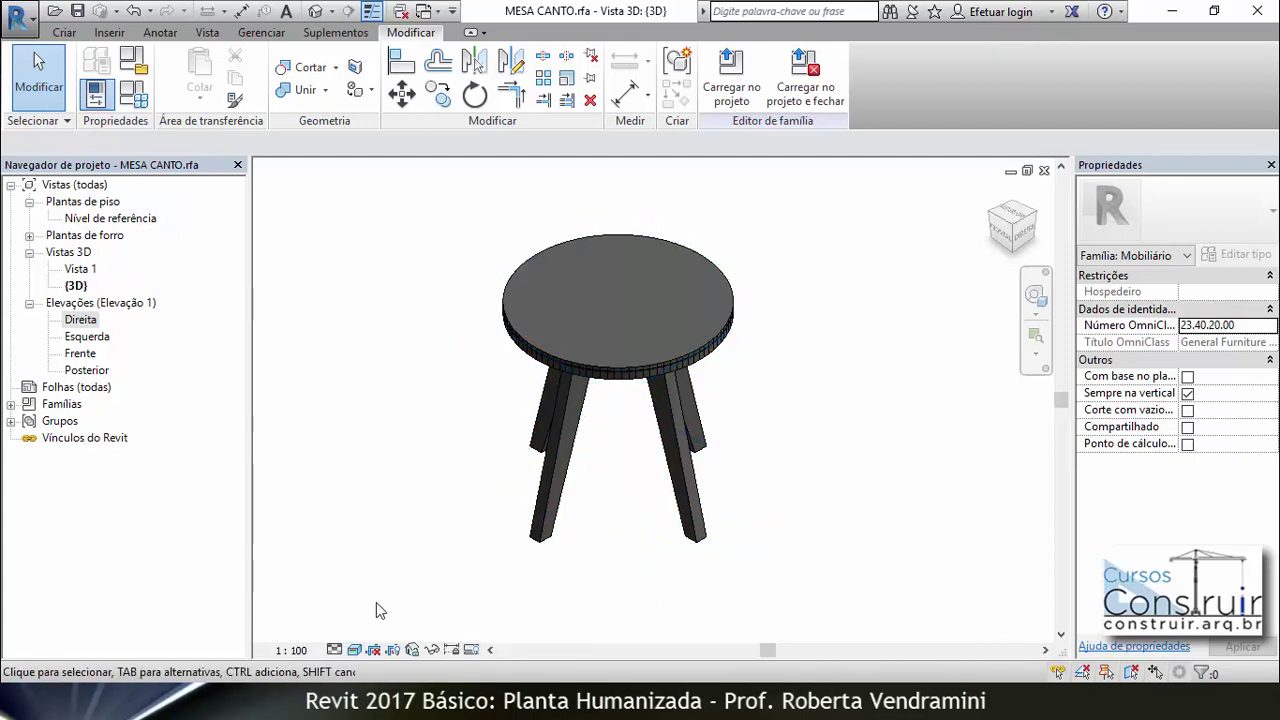
{"action": "left_click", "coordinate": [355, 650]}
{"action": "left_click", "coordinate": [430, 592]}
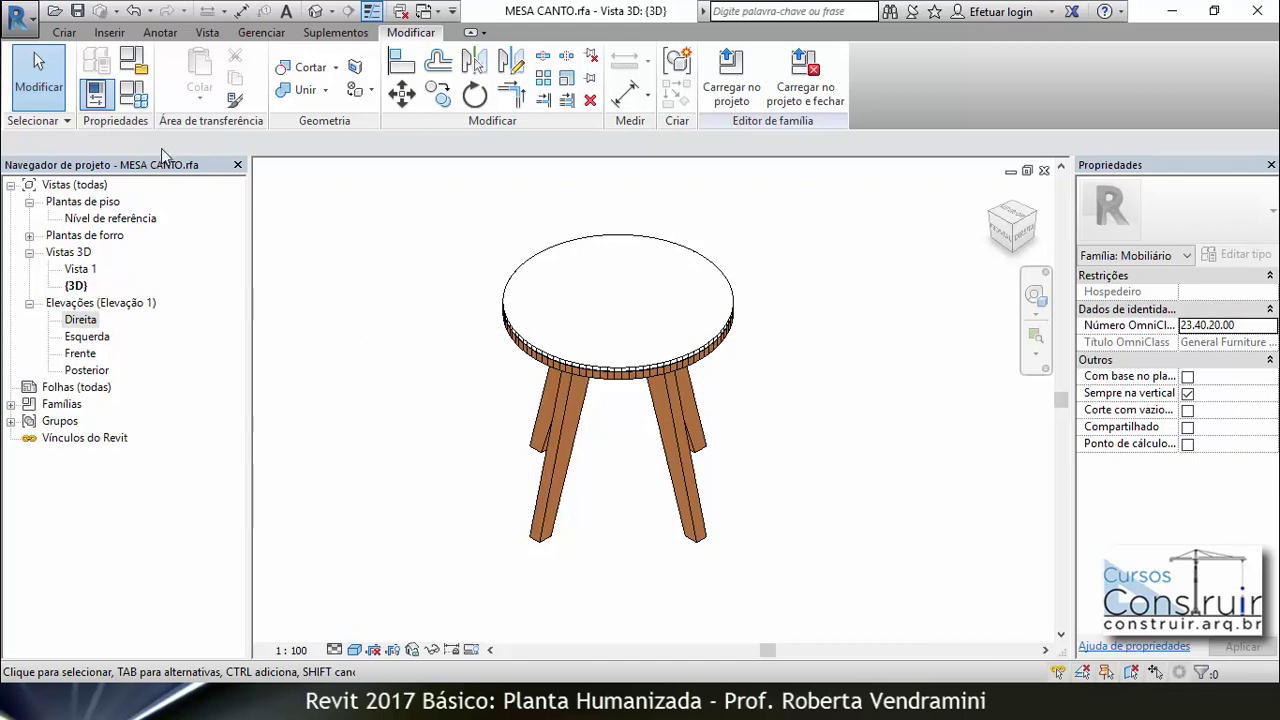
{"action": "left_click", "coordinate": [20, 18]}
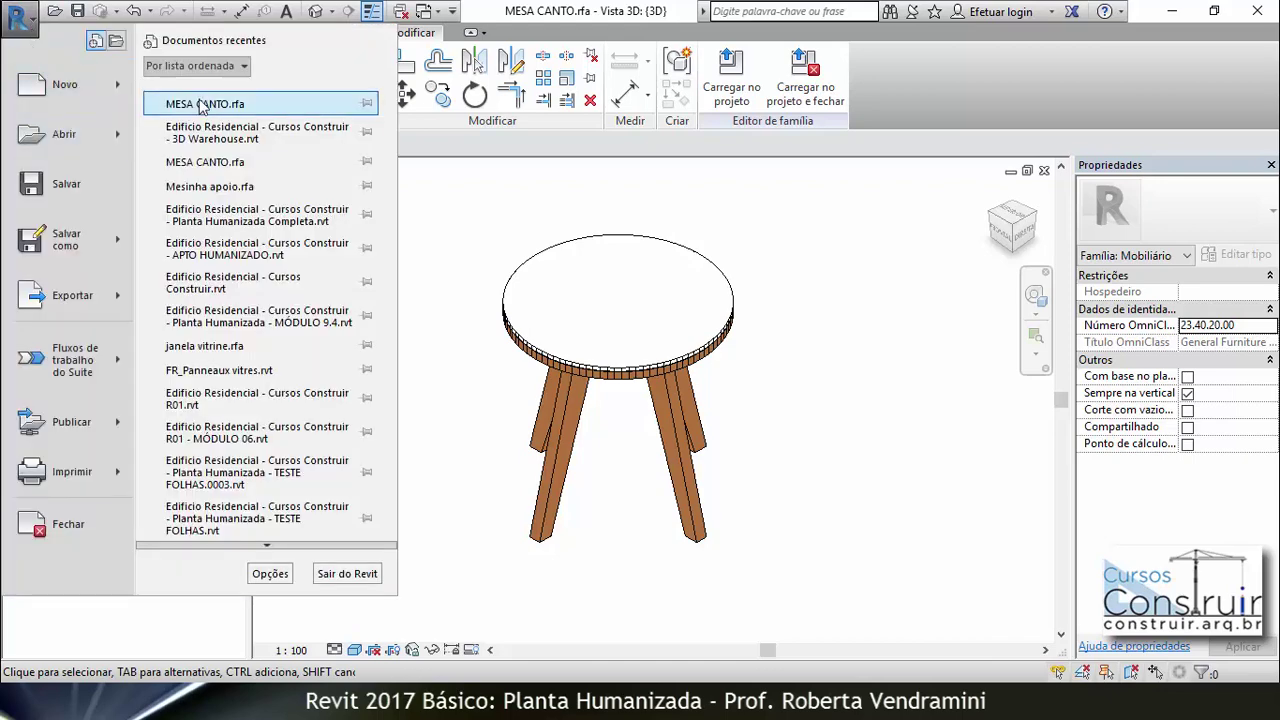
{"action": "left_click", "coordinate": [258, 135]}
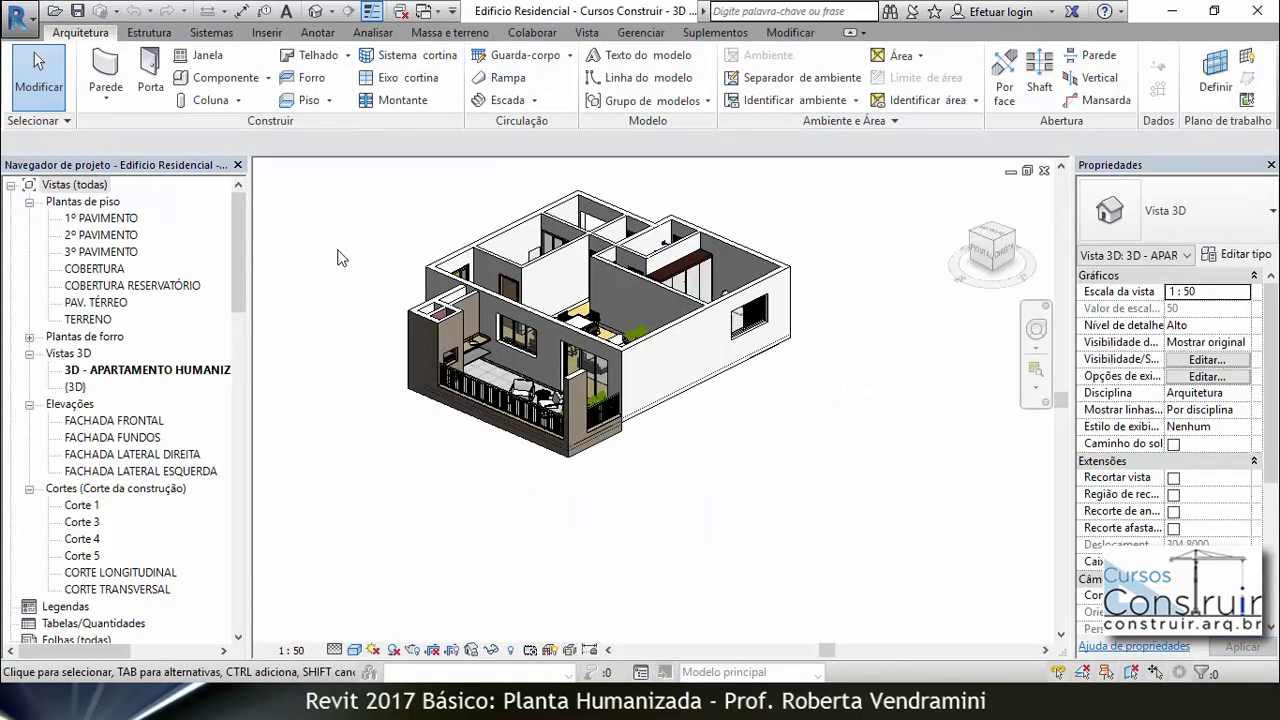
{"action": "key", "text": "ctrl+Tab"}
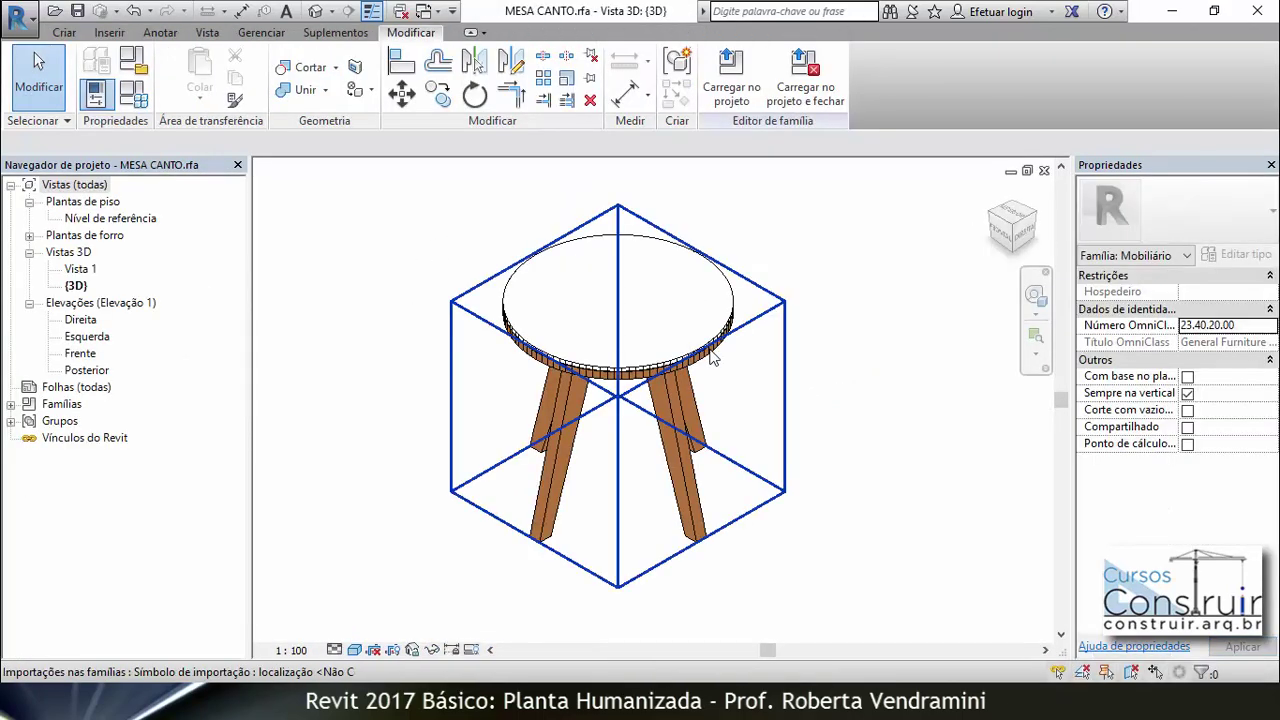
Step: Load the MESA CANTO family into the apartment project and zoom to the balcony
{"action": "left_click", "coordinate": [731, 80]}
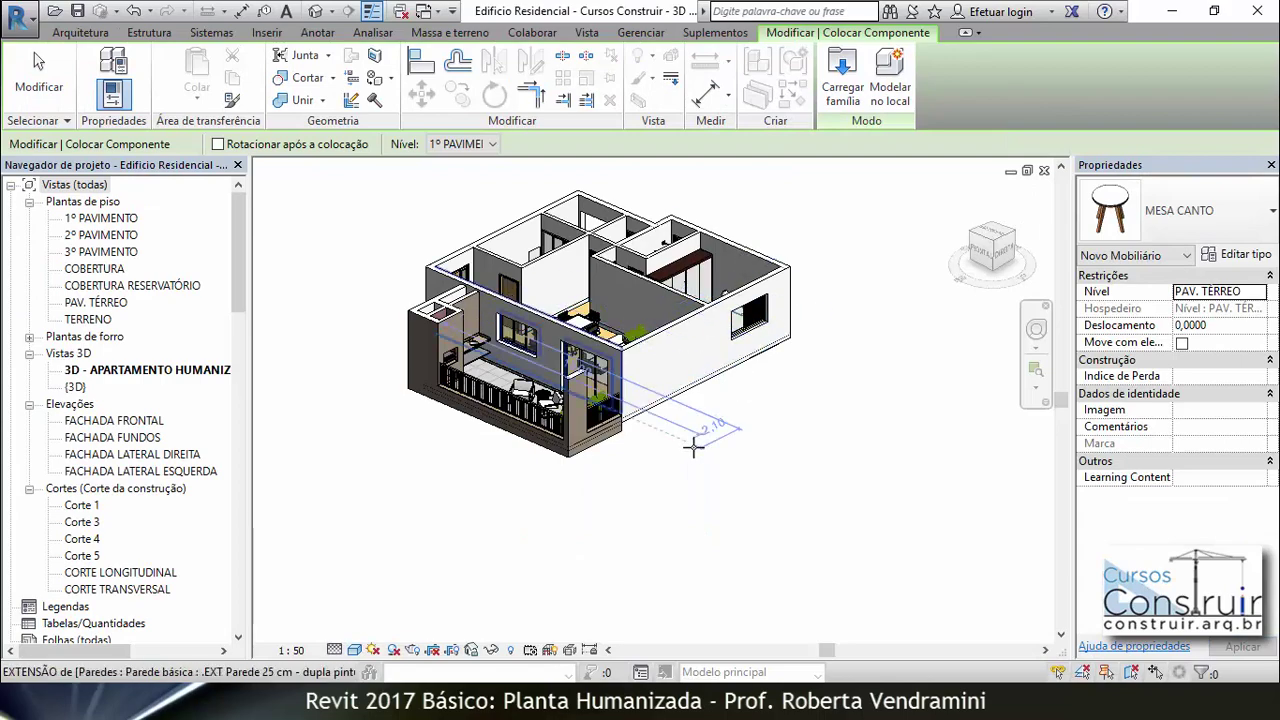
{"action": "scroll", "coordinate": [731, 480], "scroll_direction": "down", "scroll_amount": 1}
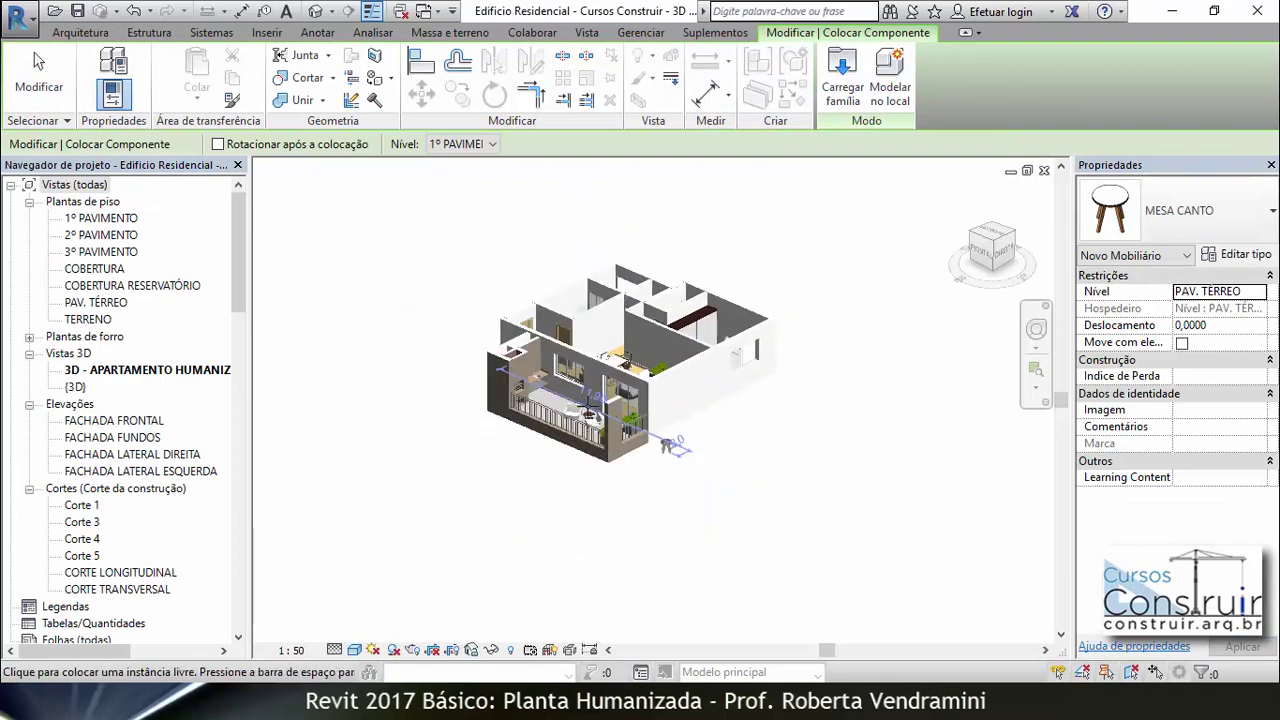
{"action": "scroll", "coordinate": [600, 430], "scroll_direction": "up", "scroll_amount": 1}
{"action": "scroll", "coordinate": [560, 415], "scroll_direction": "up", "scroll_amount": 2}
{"action": "scroll", "coordinate": [552, 410], "scroll_direction": "up", "scroll_amount": 3}
{"action": "scroll", "coordinate": [552, 410], "scroll_direction": "up", "scroll_amount": 2}
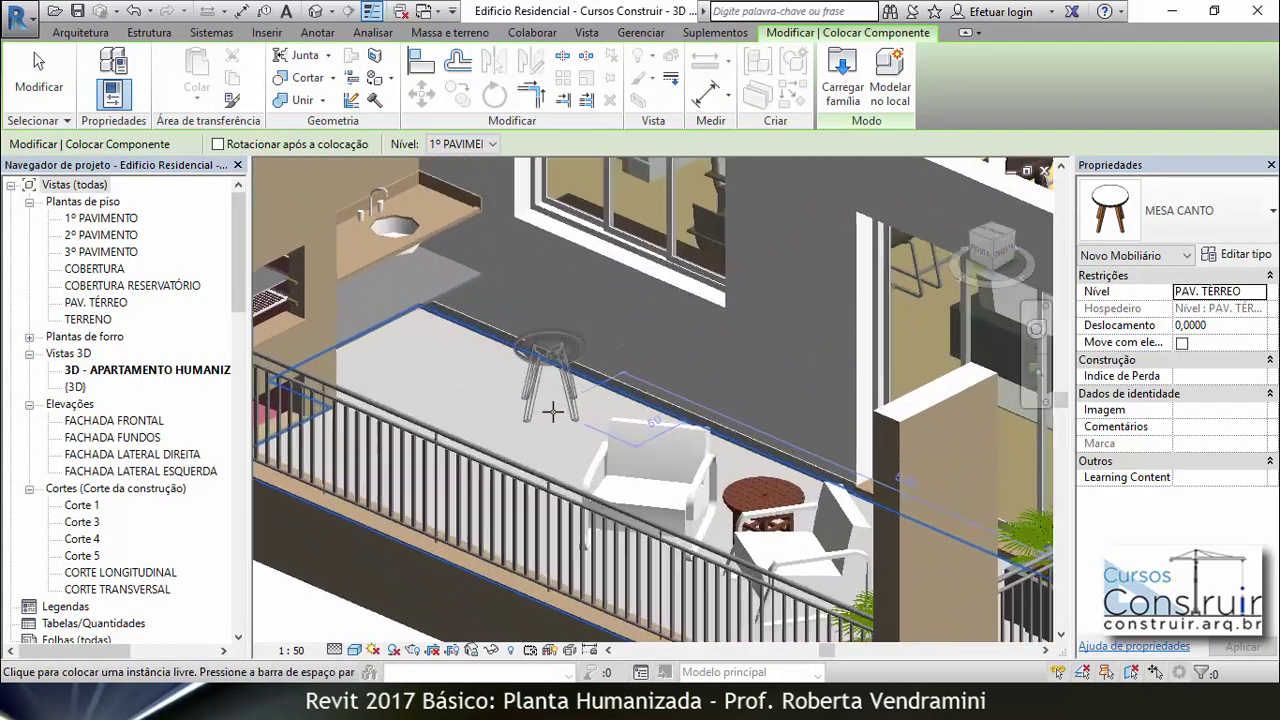
{"action": "scroll", "coordinate": [545, 425], "scroll_direction": "up", "scroll_amount": 1}
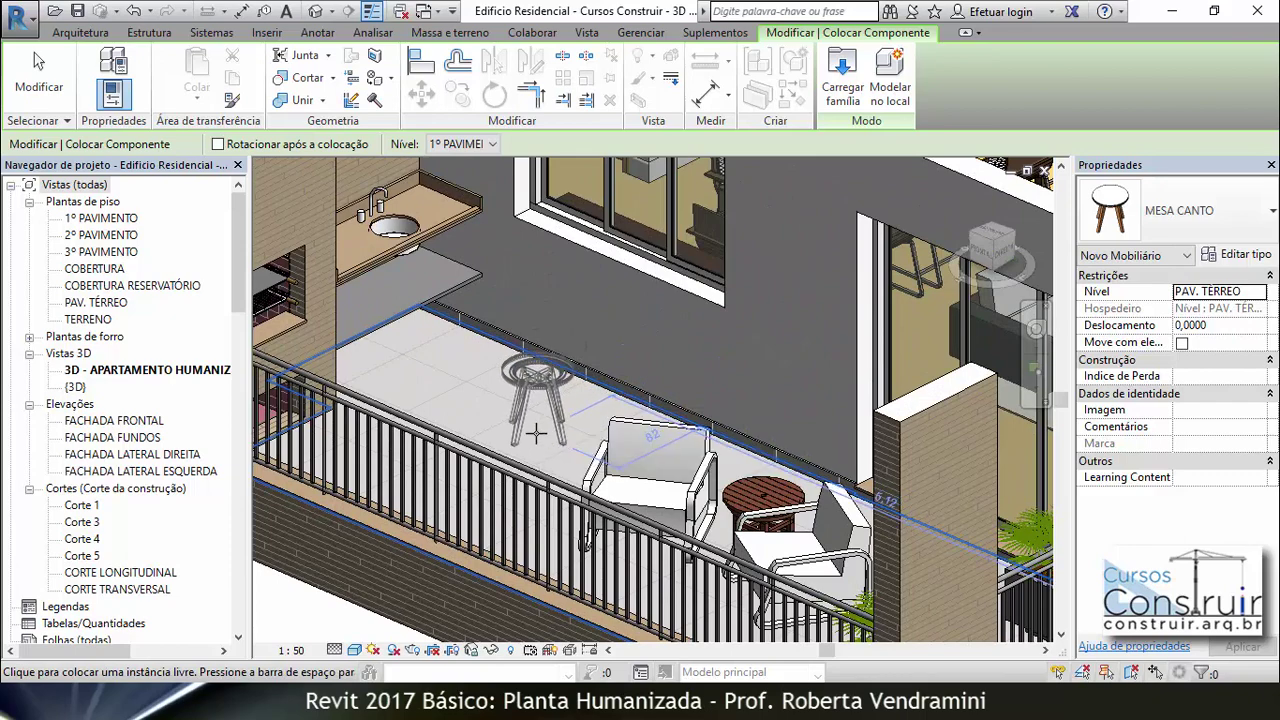
Step: Place one MESA CANTO side table on the balcony floor and end placement
{"action": "left_click", "coordinate": [536, 434]}
{"action": "key", "text": "Escape"}
{"action": "key", "text": "Escape"}
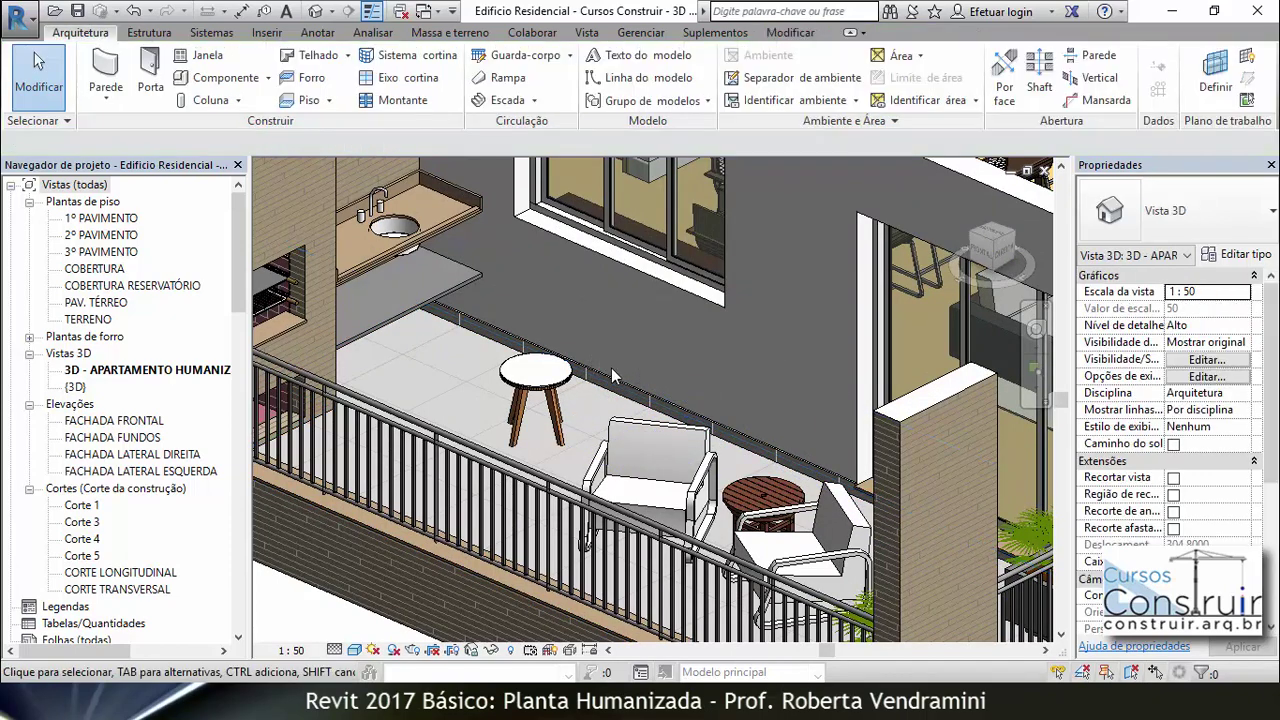
{"action": "scroll", "coordinate": [478, 418], "scroll_direction": "up", "scroll_amount": 2}
{"action": "scroll", "coordinate": [478, 418], "scroll_direction": "up", "scroll_amount": 2}
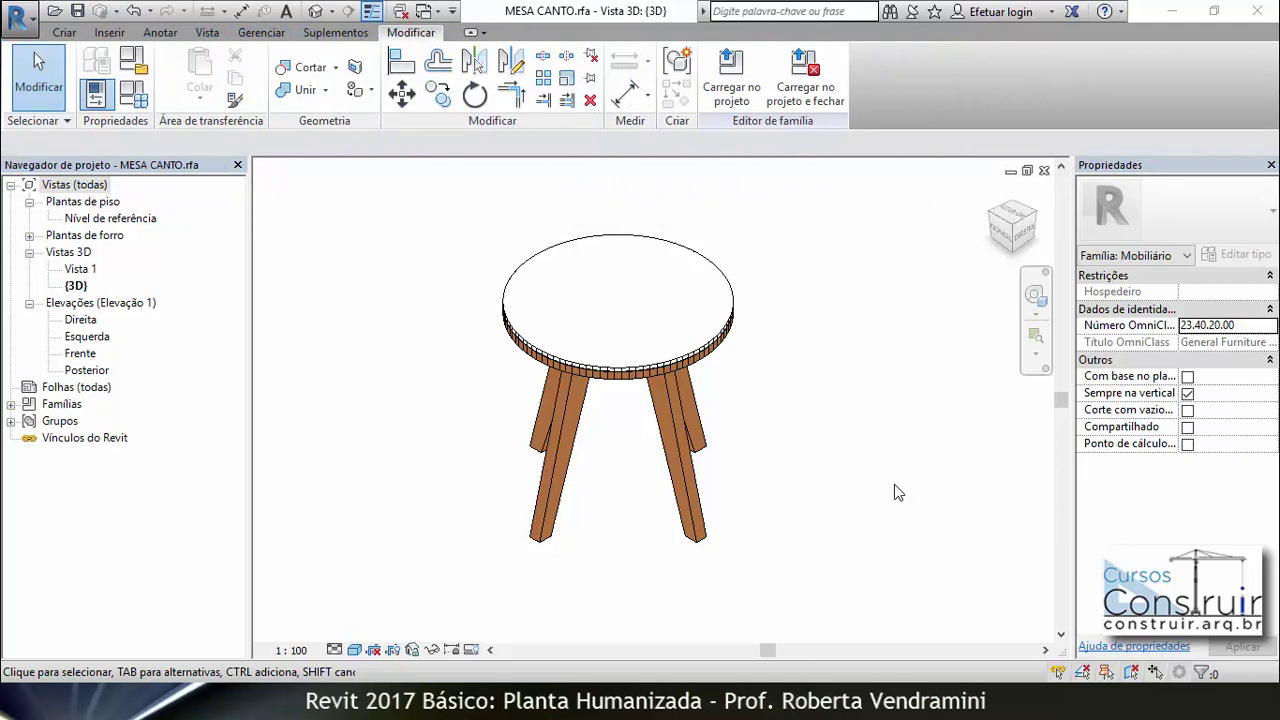
{"action": "left_click", "coordinate": [261, 33]}
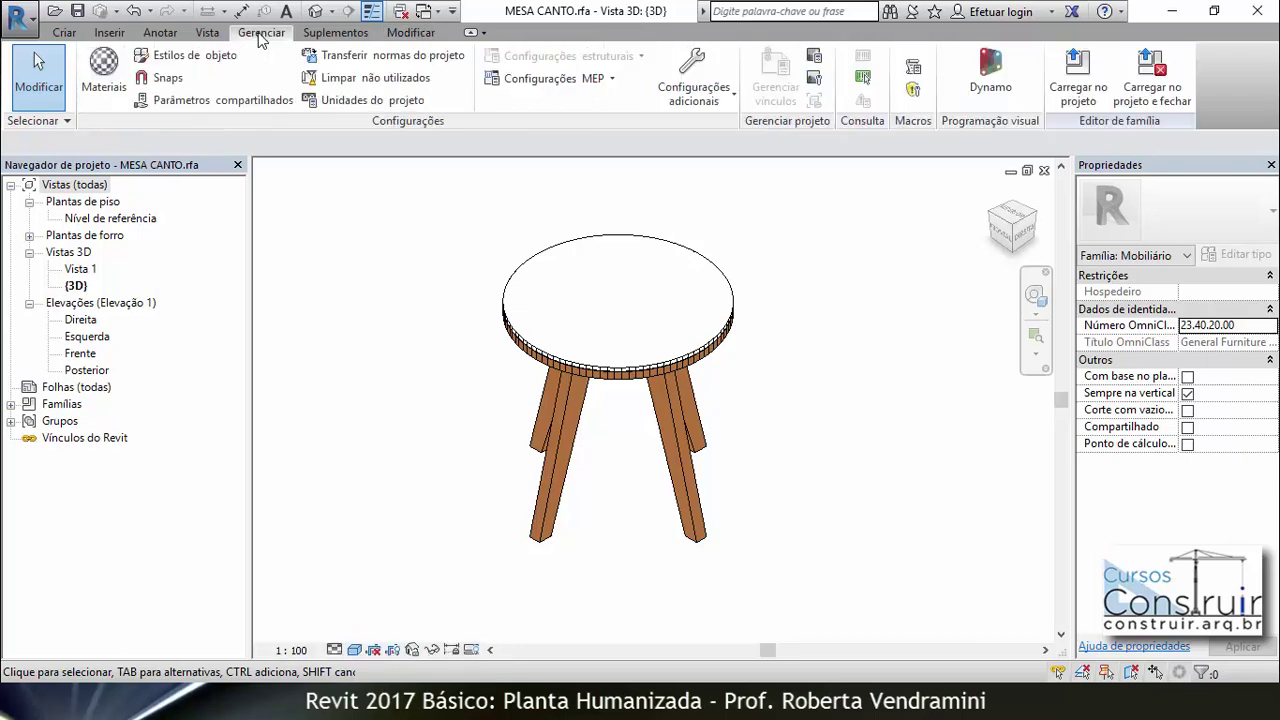
{"action": "left_click", "coordinate": [190, 55]}
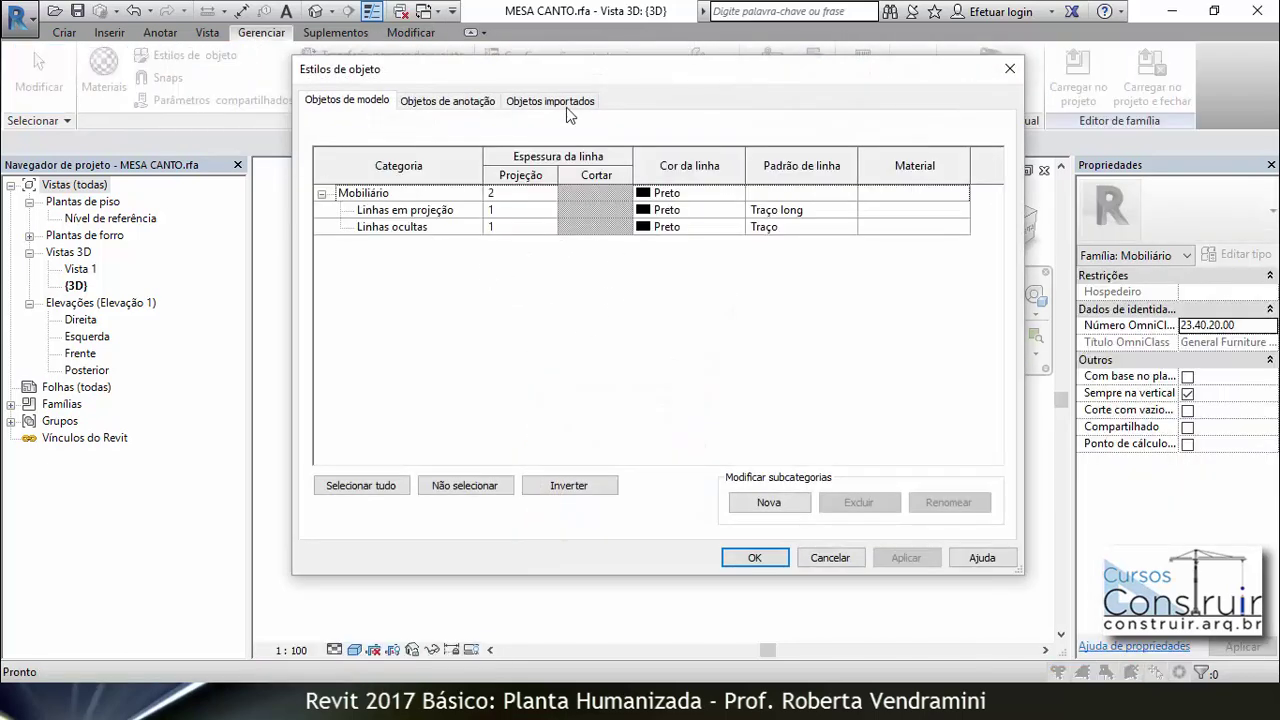
{"action": "left_click", "coordinate": [560, 102]}
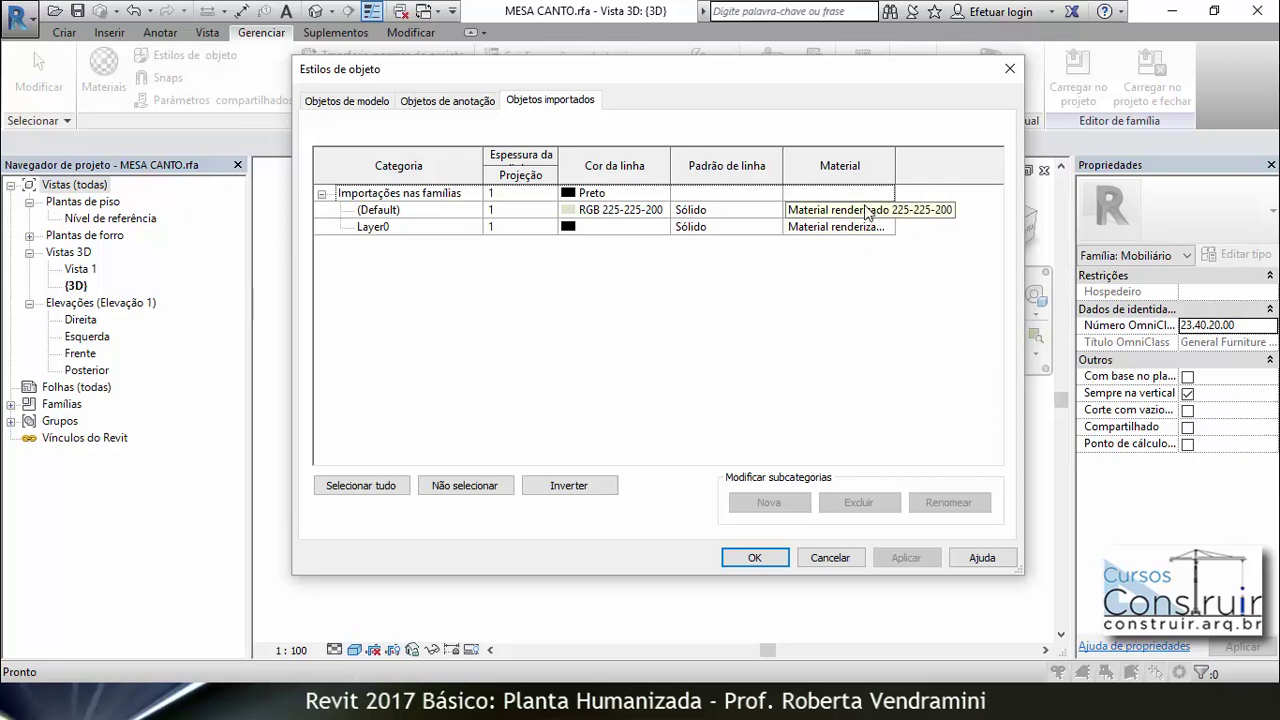
{"action": "left_click", "coordinate": [836, 558]}
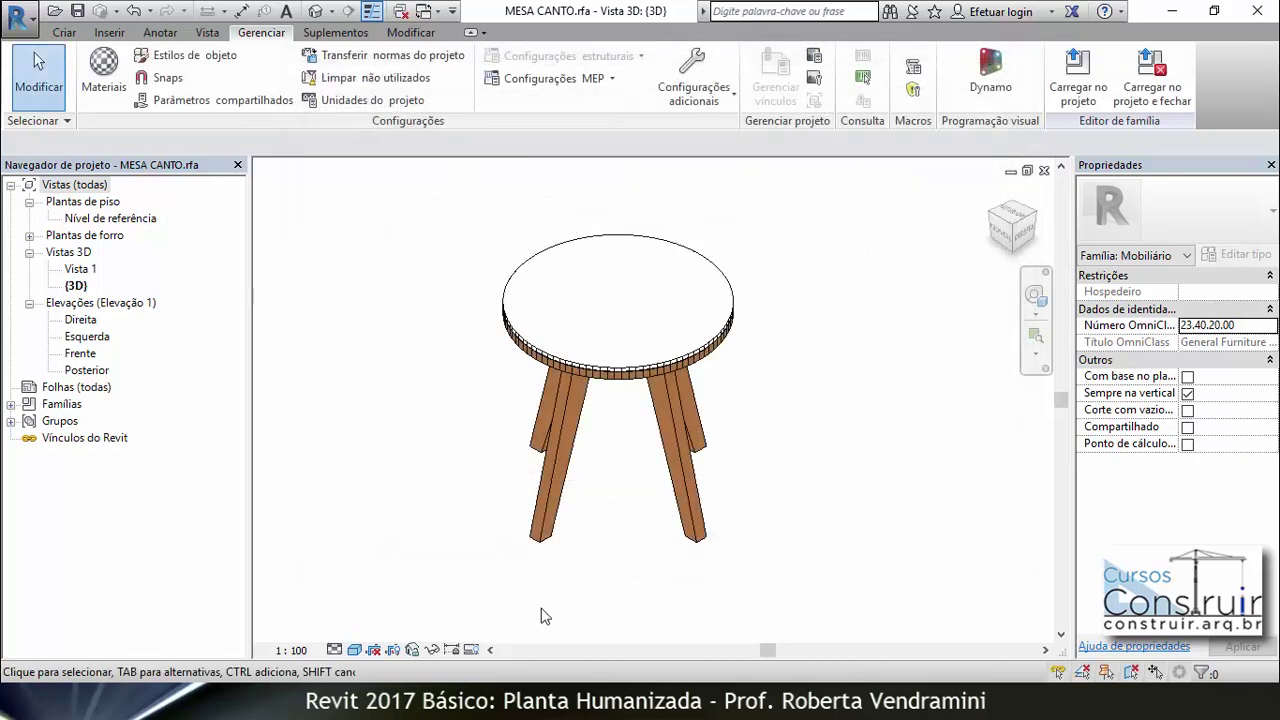
Step: Switch the 3D view to Sombreado and back to Cores consistentes, then show the Suplementos tab
{"action": "left_click", "coordinate": [355, 649]}
{"action": "left_click", "coordinate": [400, 618]}
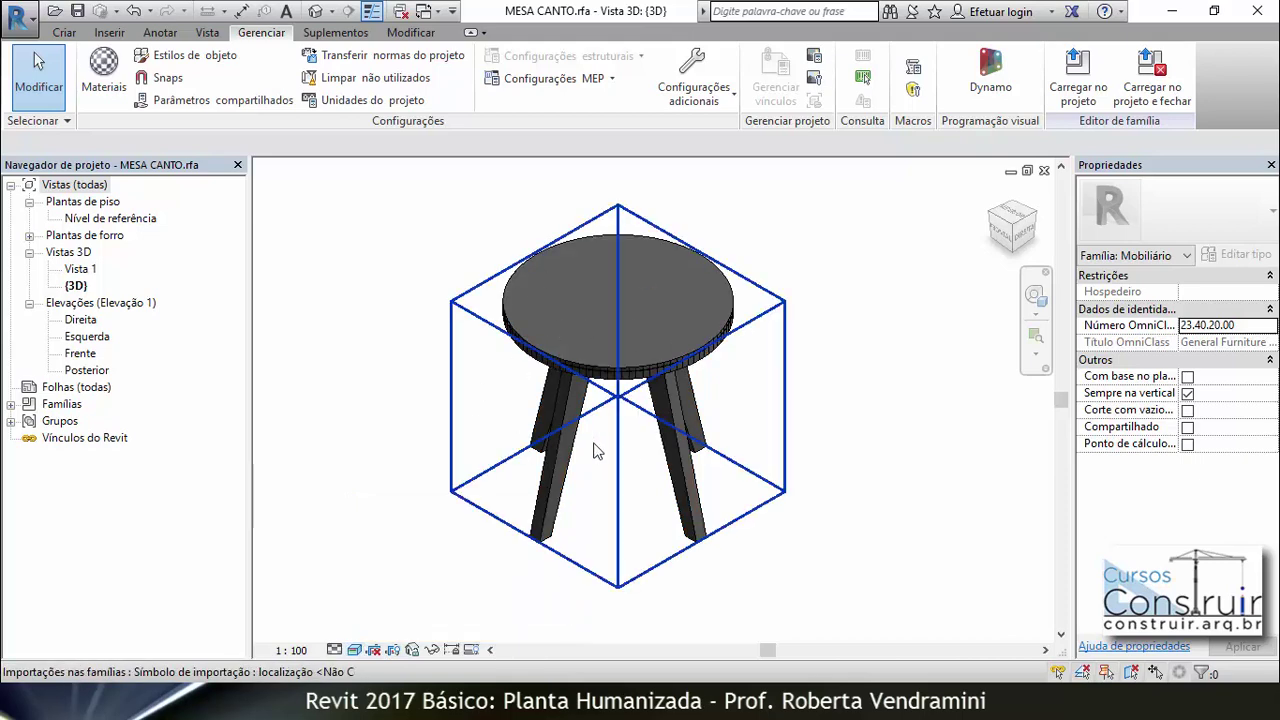
{"action": "left_click", "coordinate": [355, 649]}
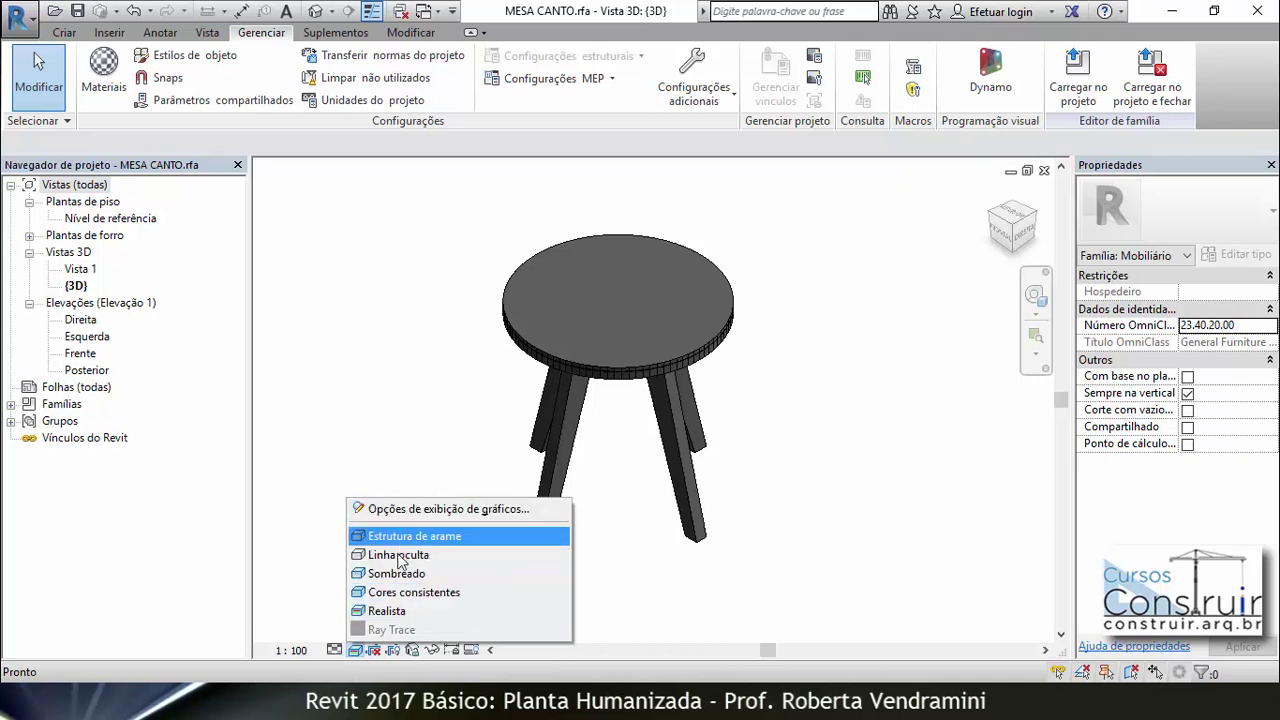
{"action": "left_click", "coordinate": [440, 600]}
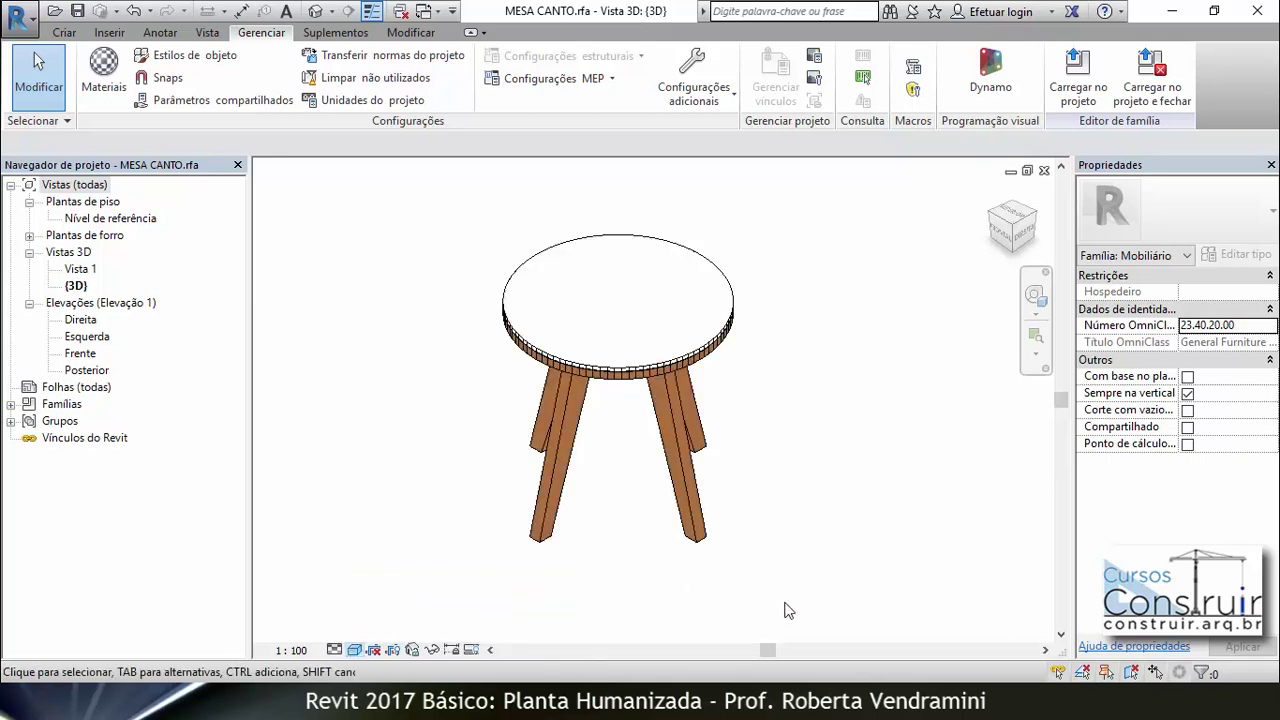
{"action": "left_click", "coordinate": [336, 33]}
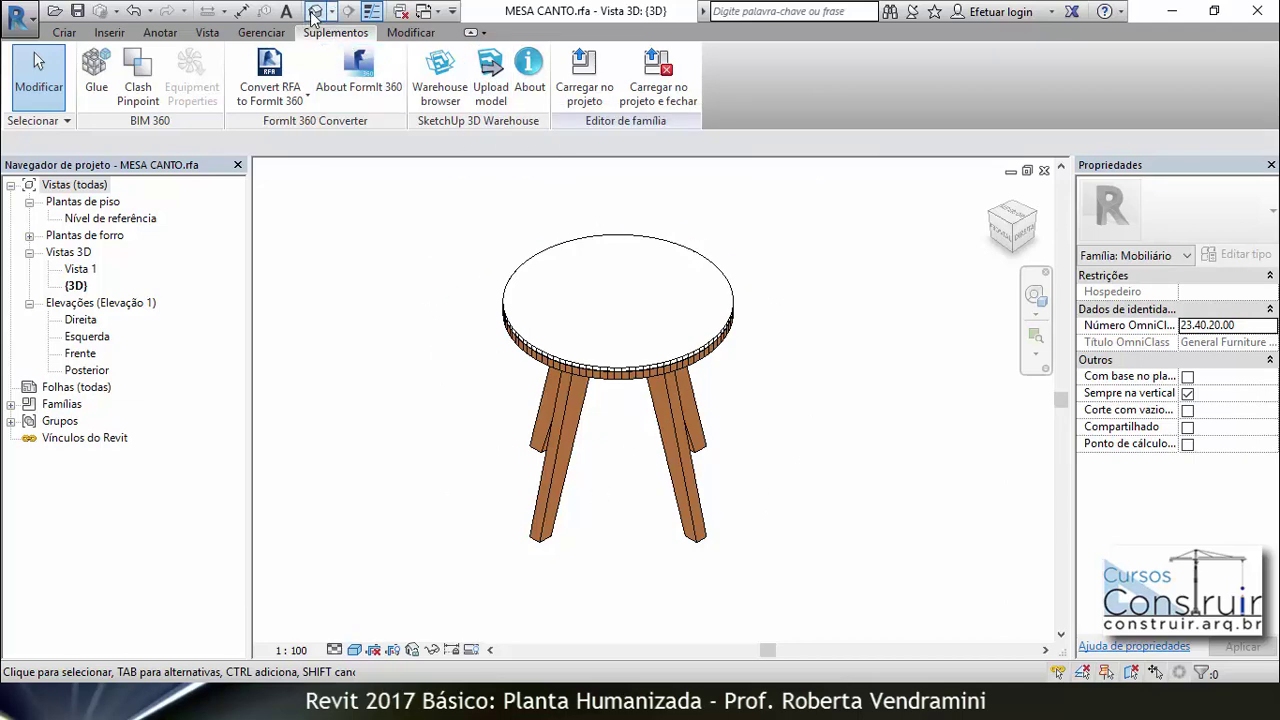
Step: Open the SketchUp 3D Warehouse Upload model form from the Suplementos tab
{"action": "left_click", "coordinate": [491, 72]}
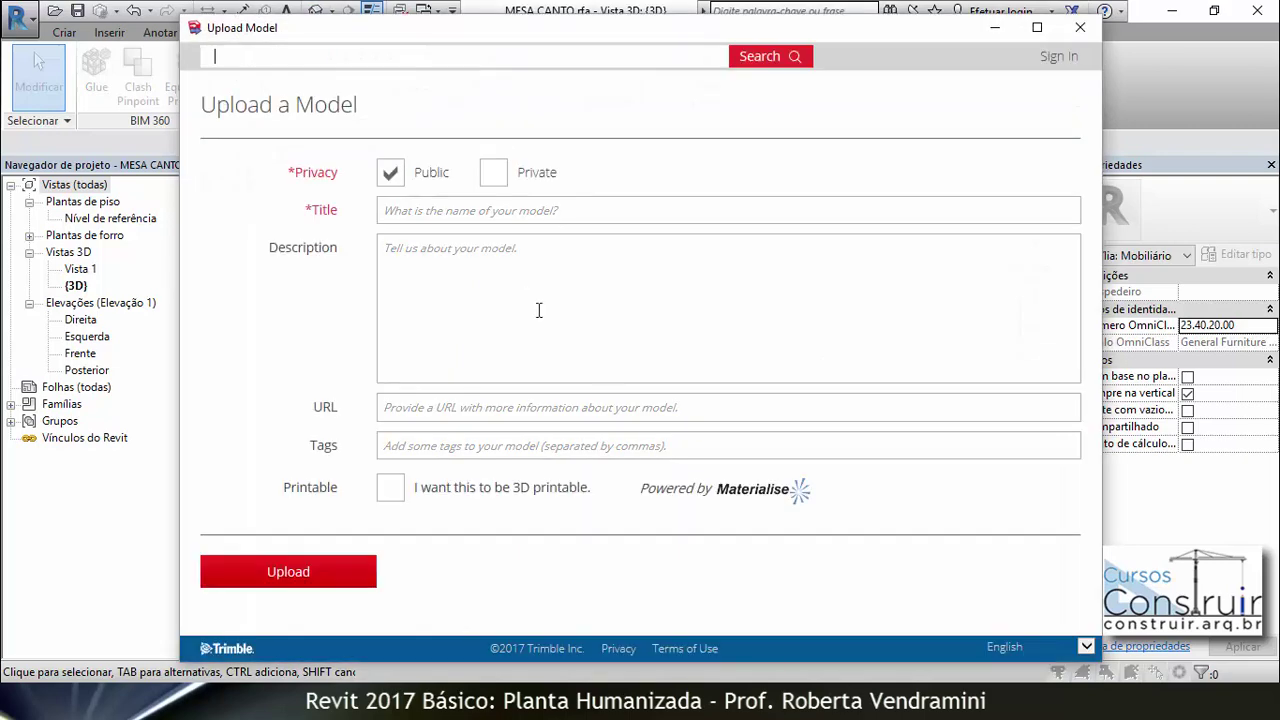